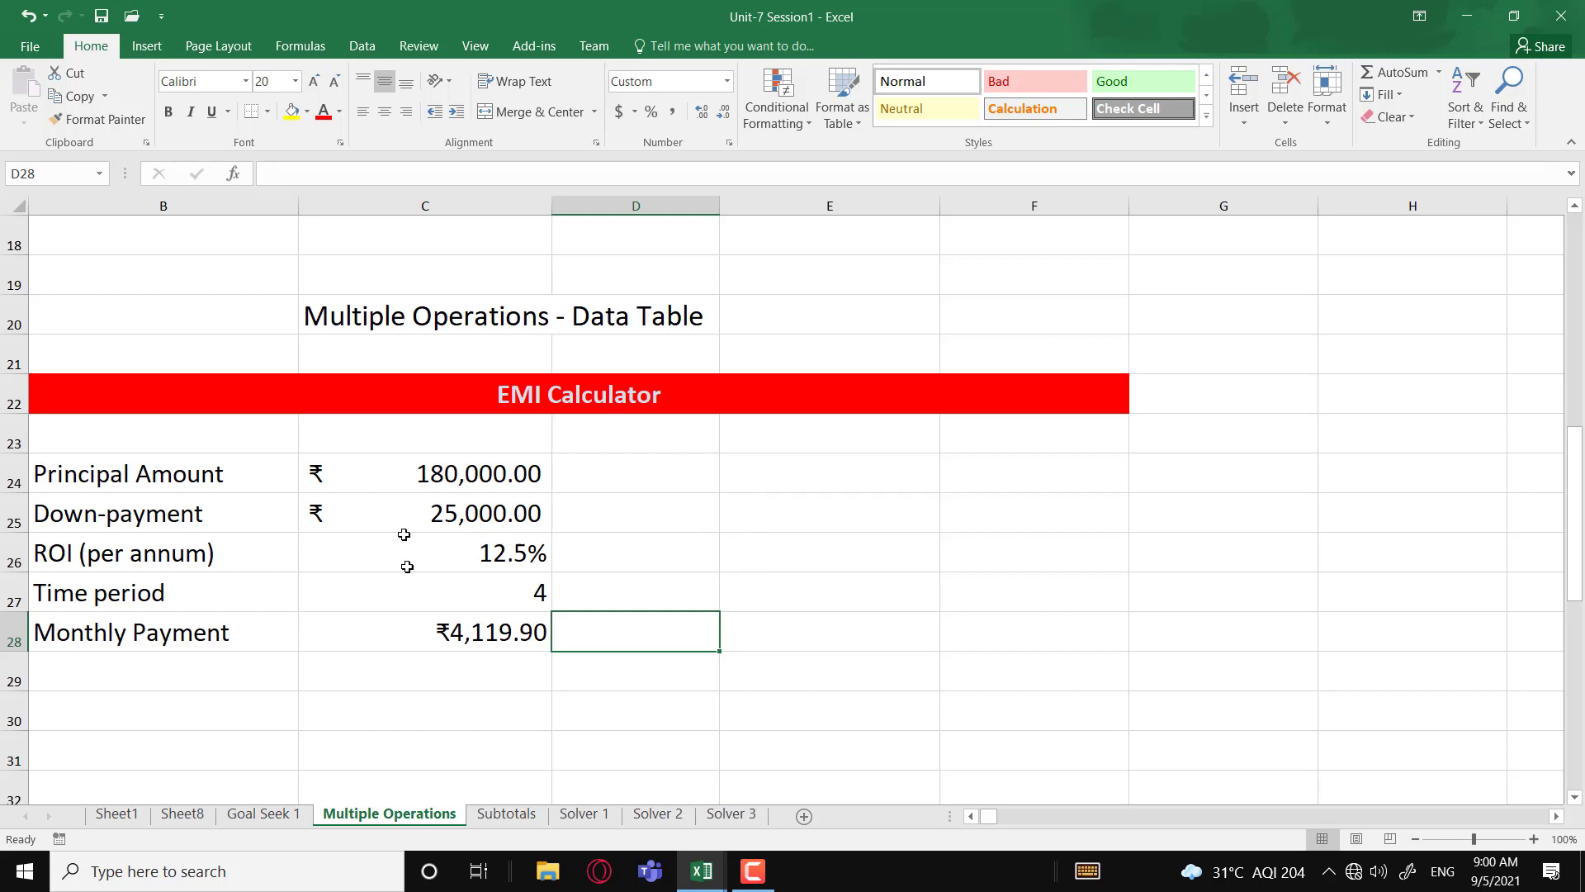
pyautogui.moveTo(473, 481); pyautogui.dragTo(483, 632)
pyautogui.click(658, 620)
pyautogui.click(500, 641)
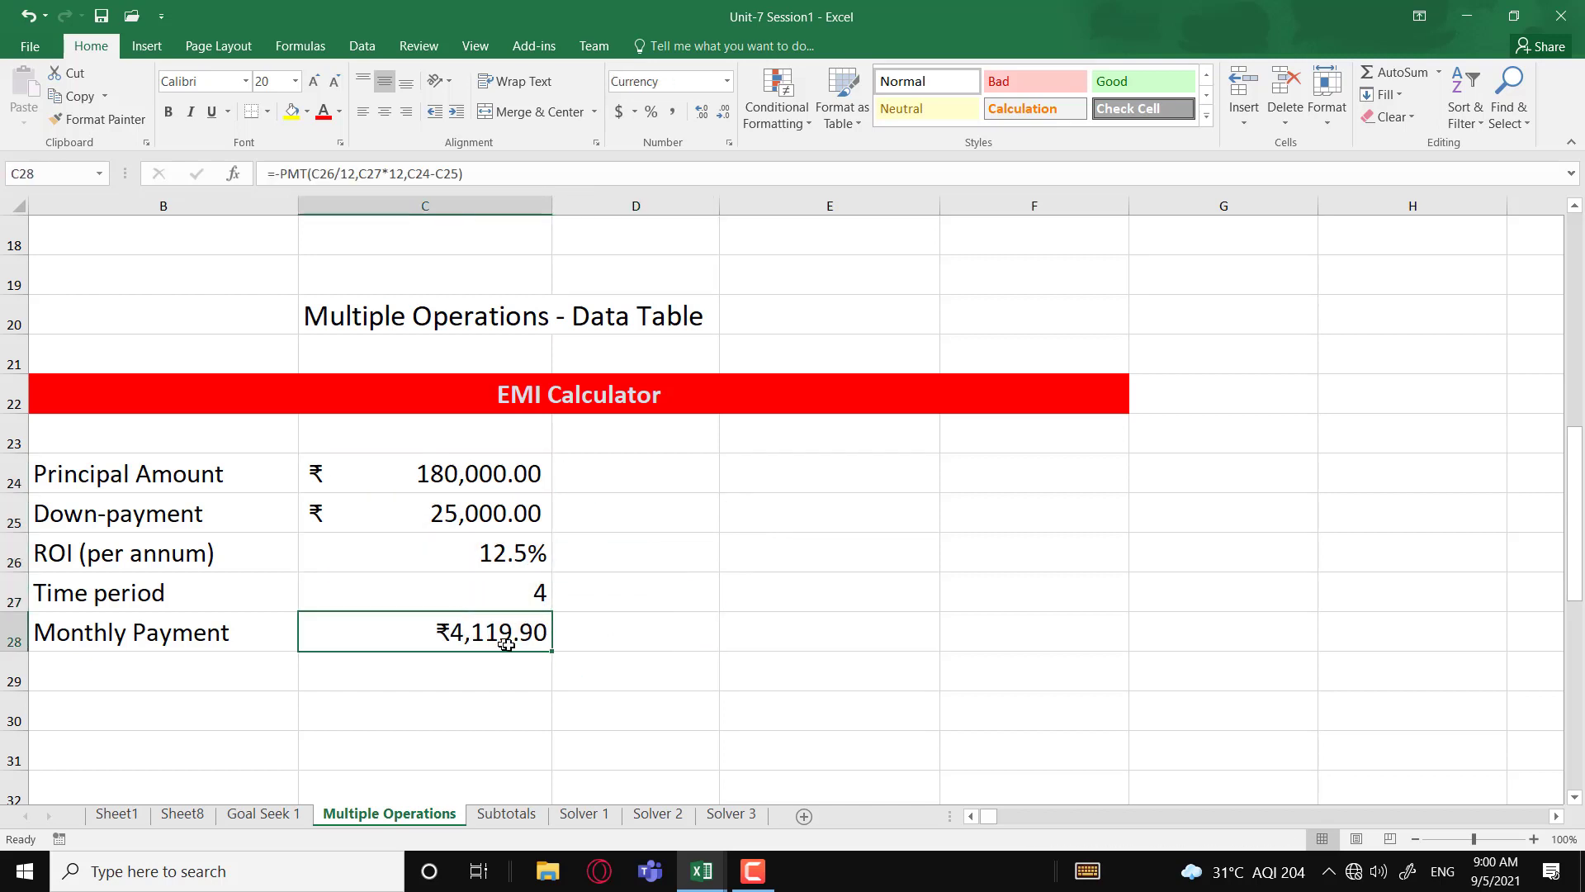
# Step: Calculate the total repayment in D28 with the formula =C28*C27*12
pyautogui.click(625, 640)
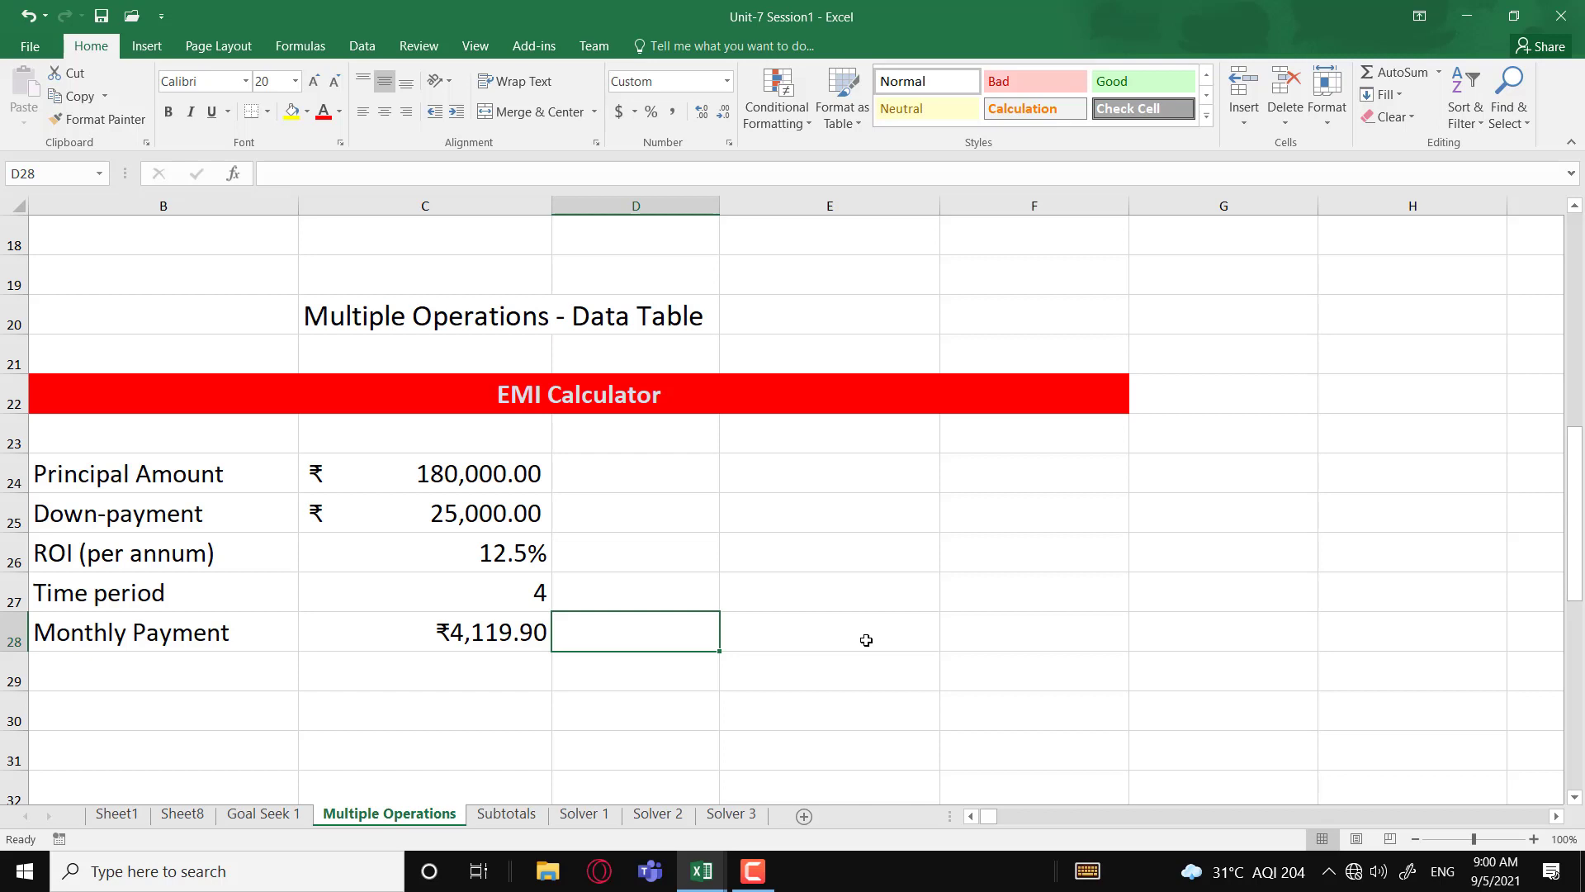
pyautogui.write('=')
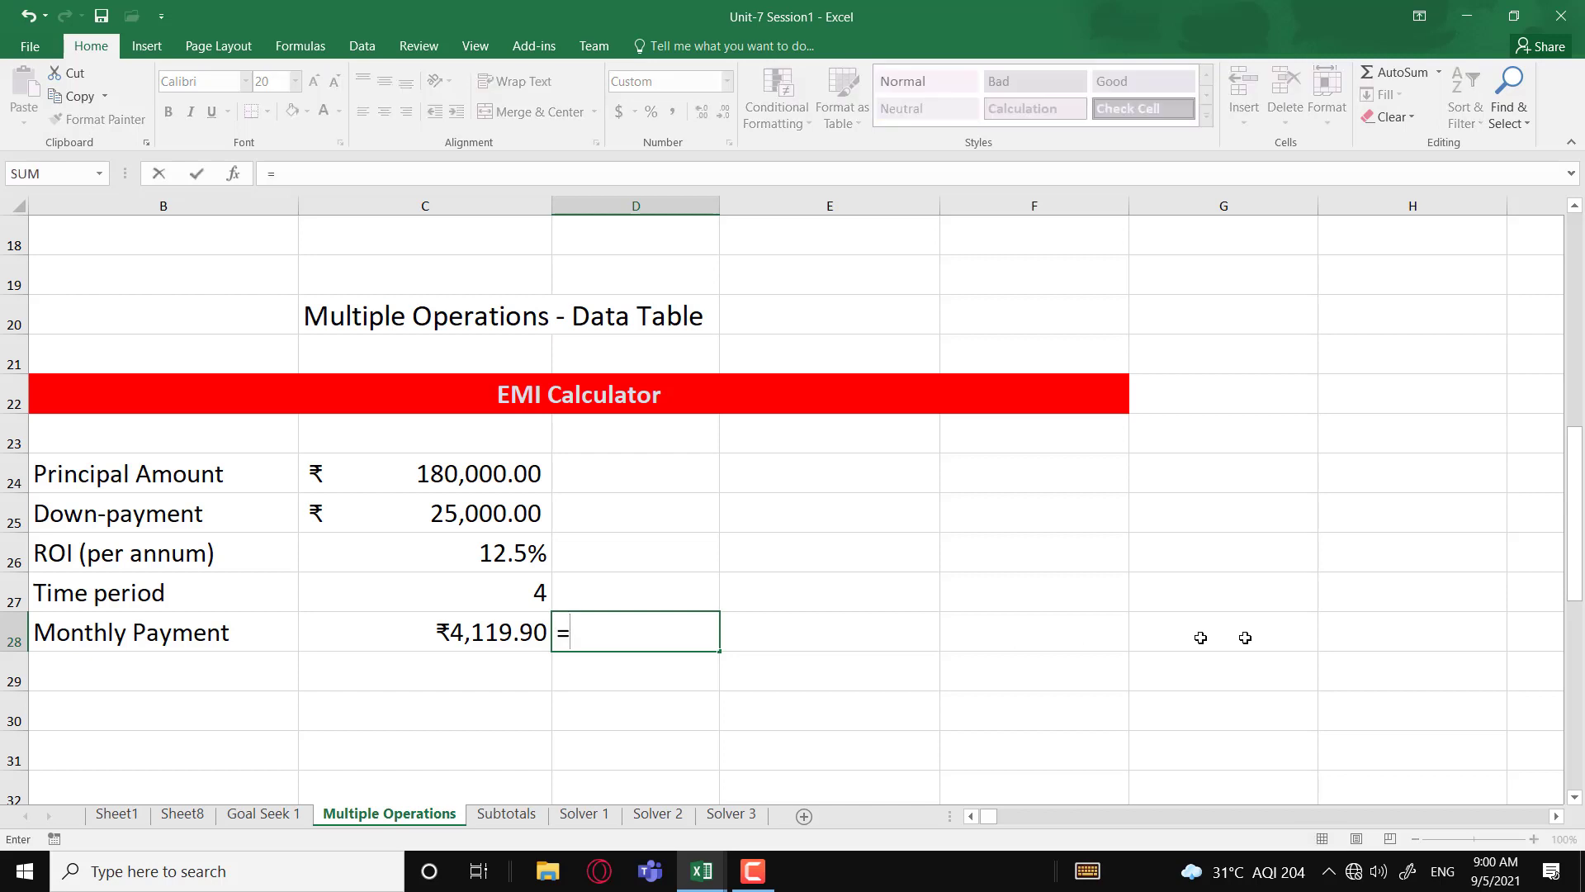
pyautogui.click(490, 632)
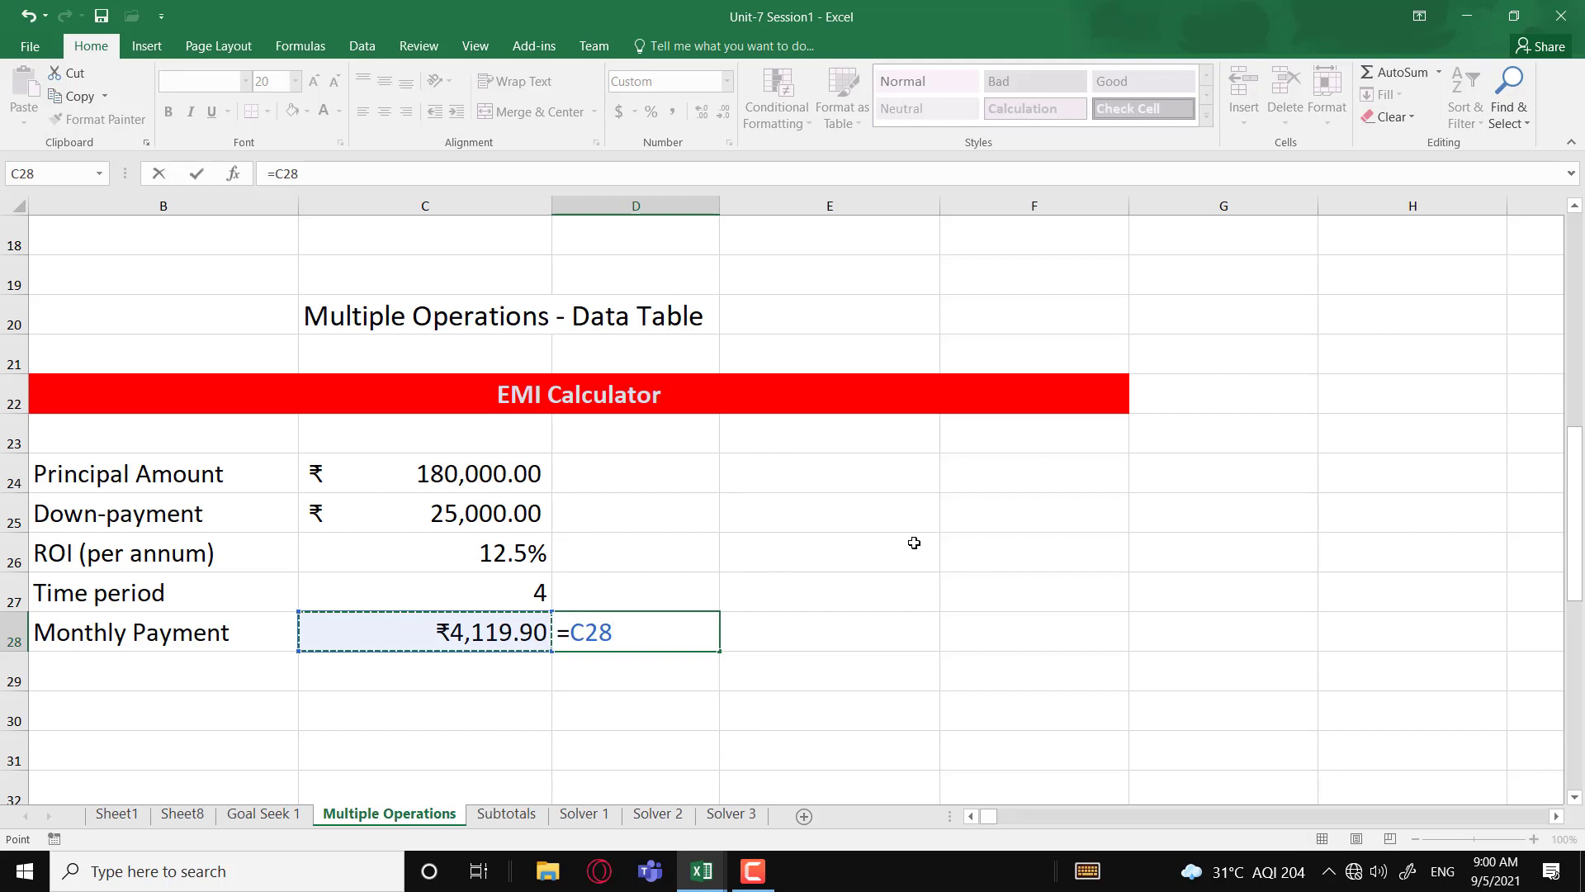
pyautogui.write('*')
pyautogui.click(525, 586)
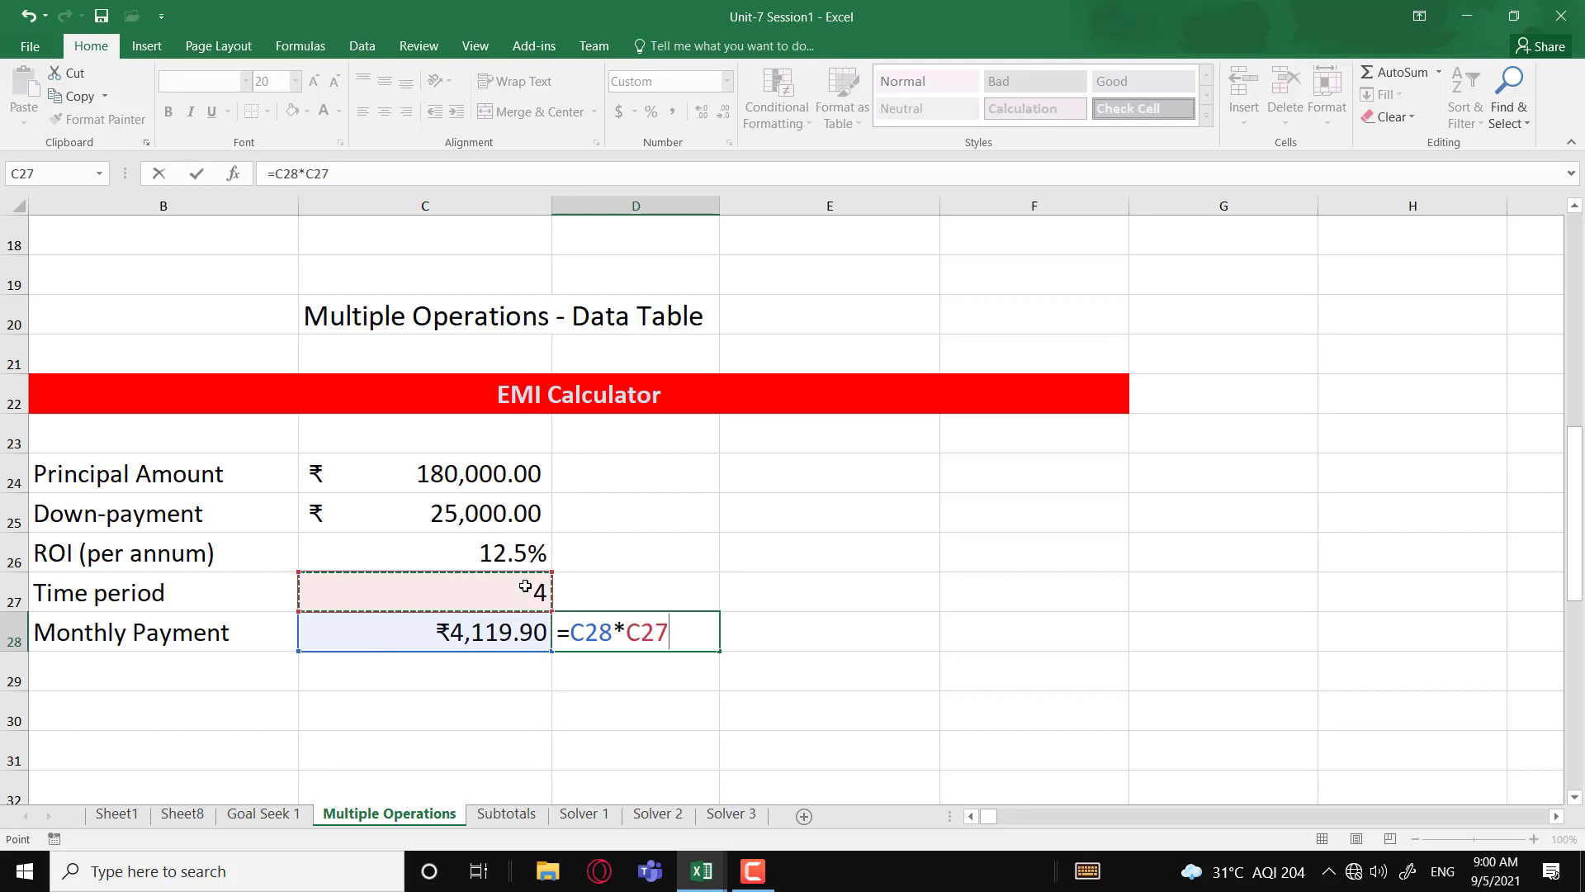
pyautogui.write('*12')
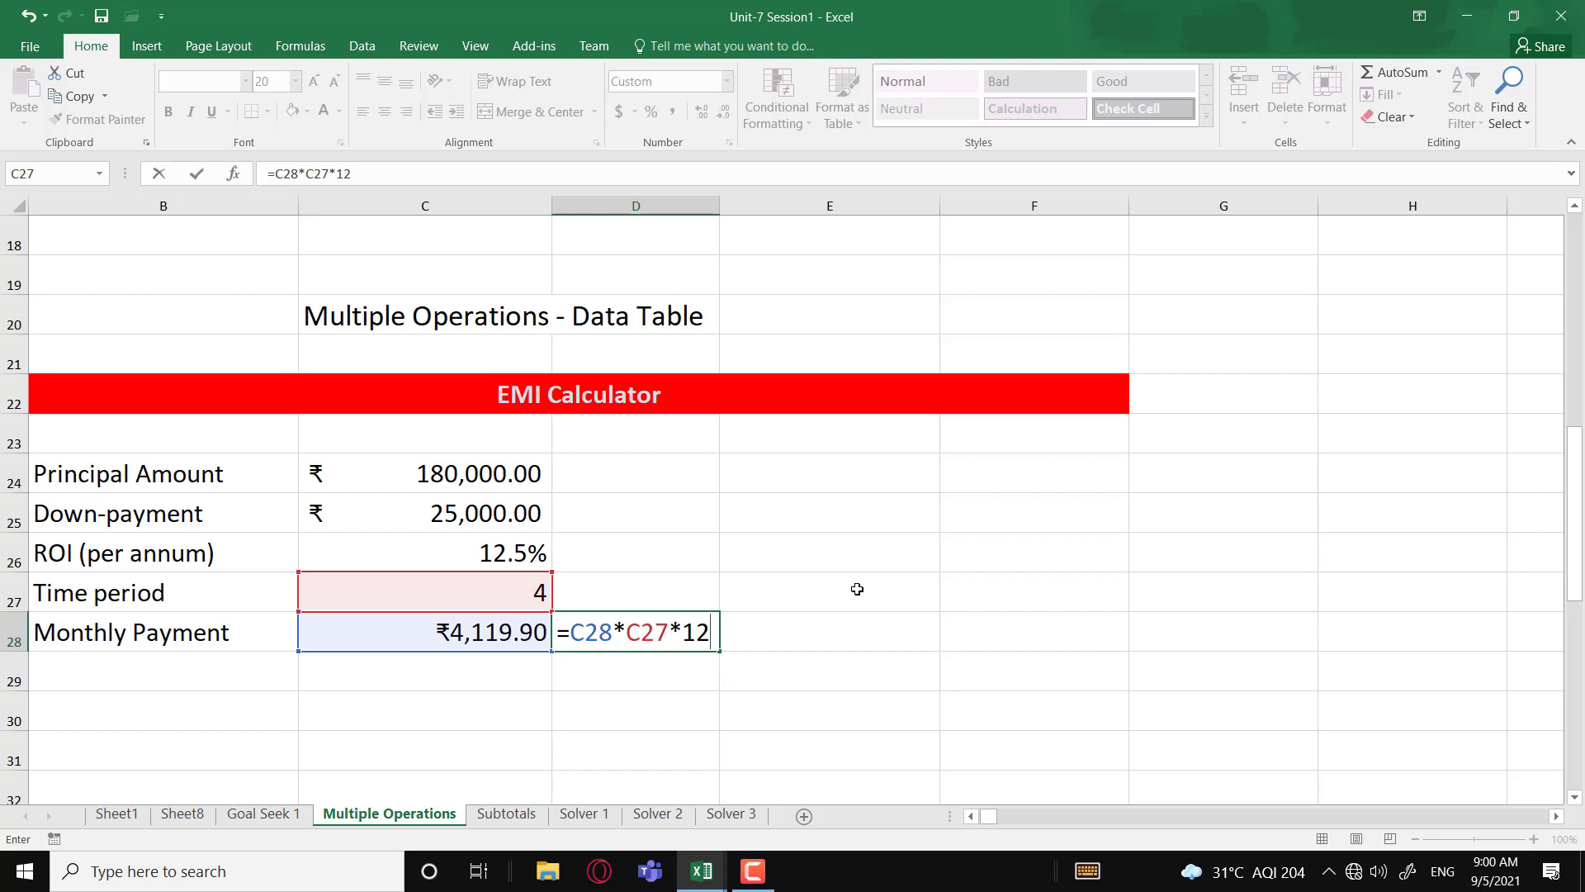
pyautogui.press('Return')
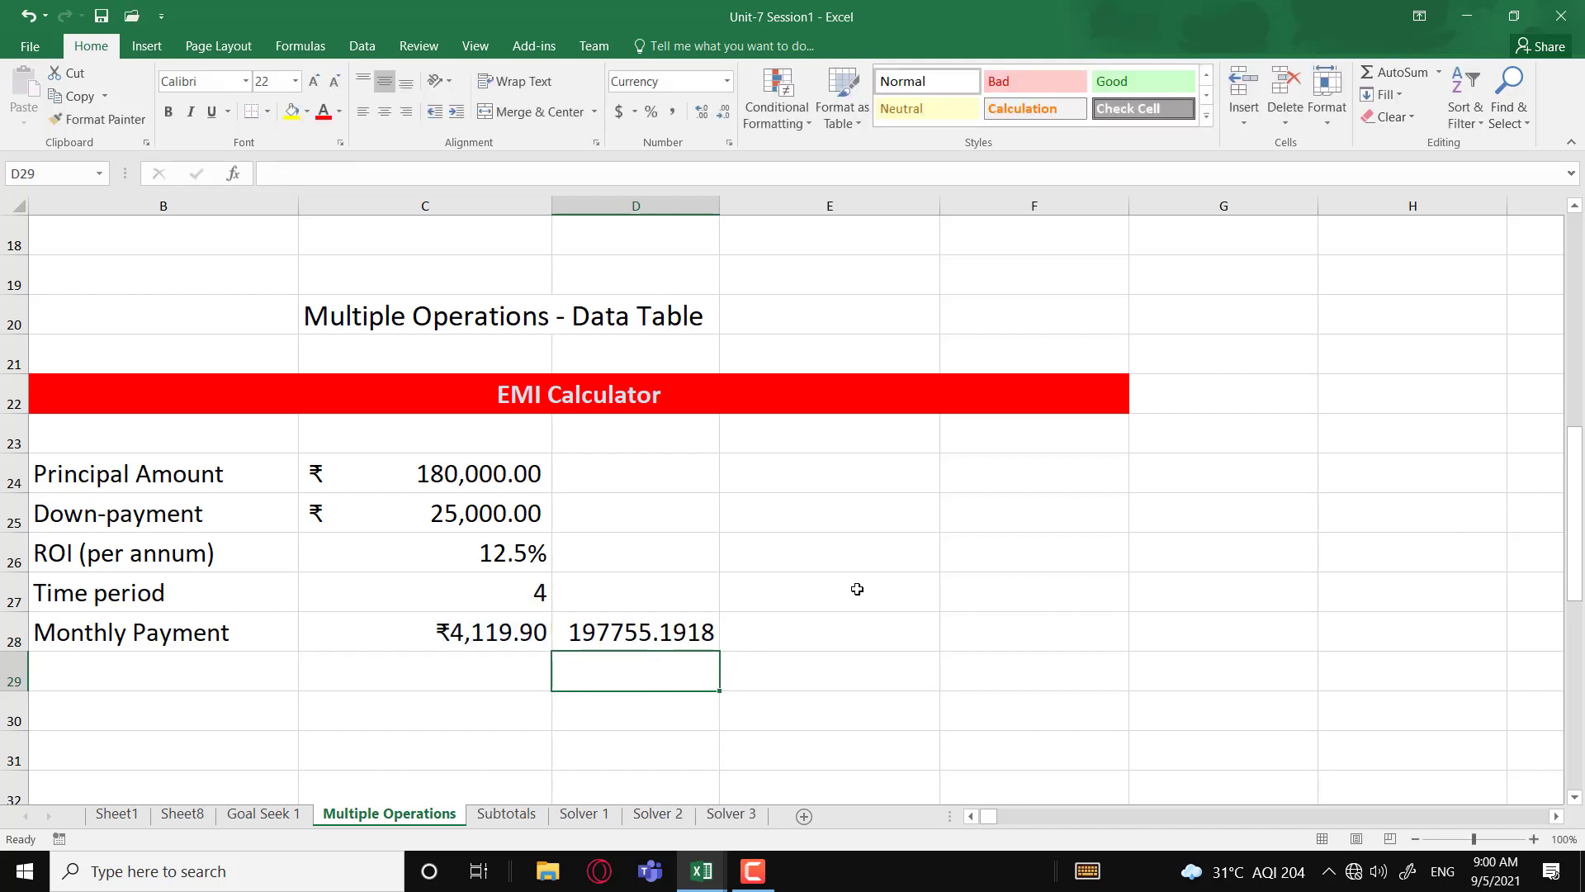
# Step: Format the total repayment in D28 as Indian rupees with the English (India) accounting format
pyautogui.click(670, 627)
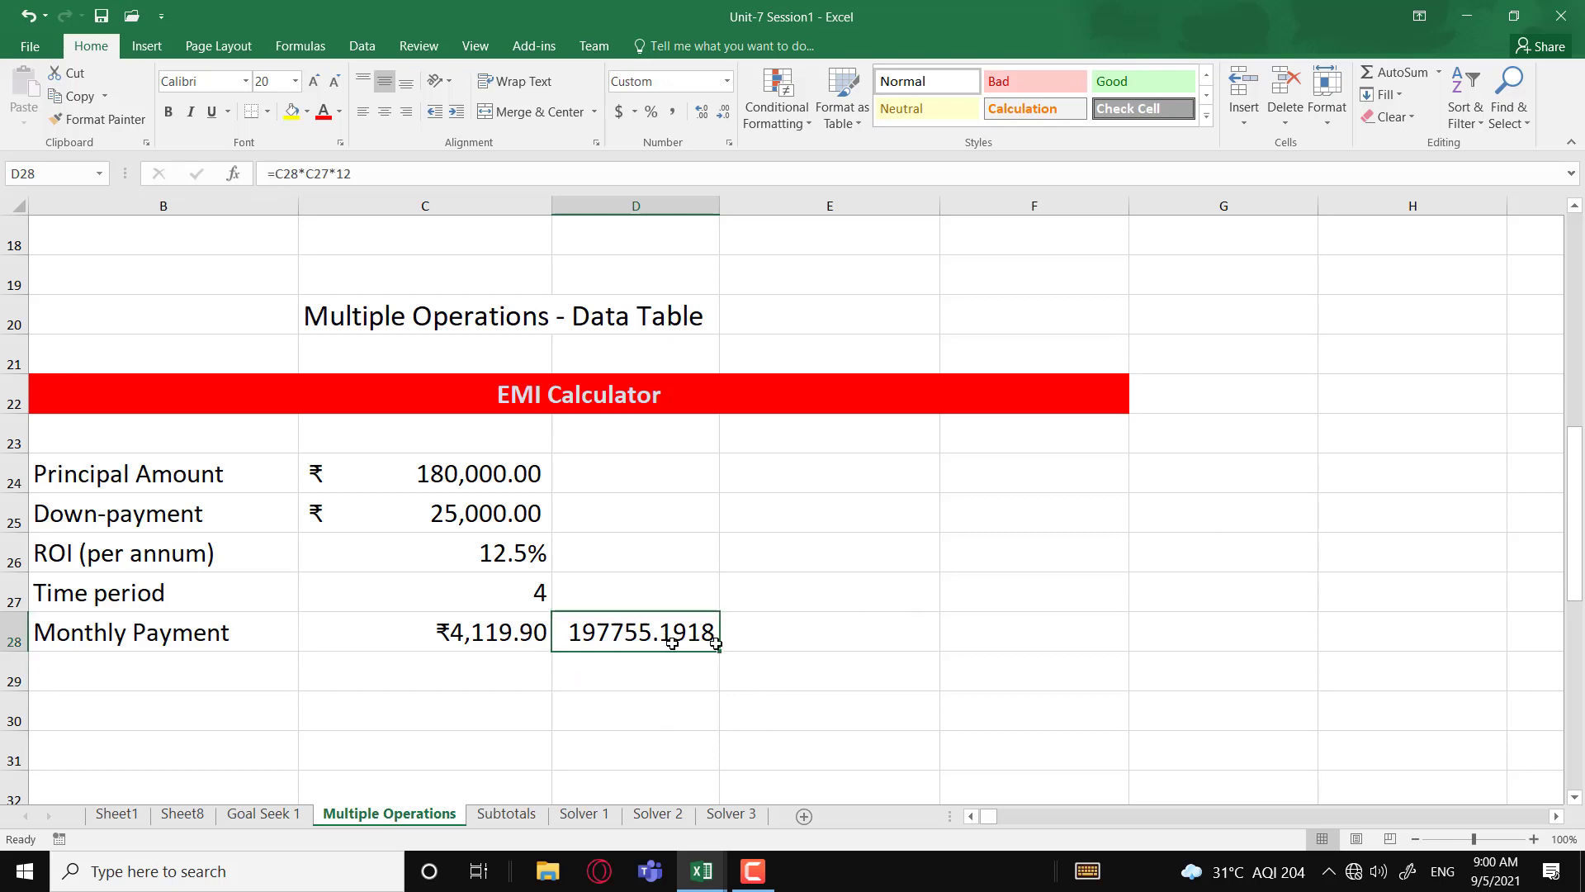
pyautogui.click(636, 113)
pyautogui.click(641, 161)
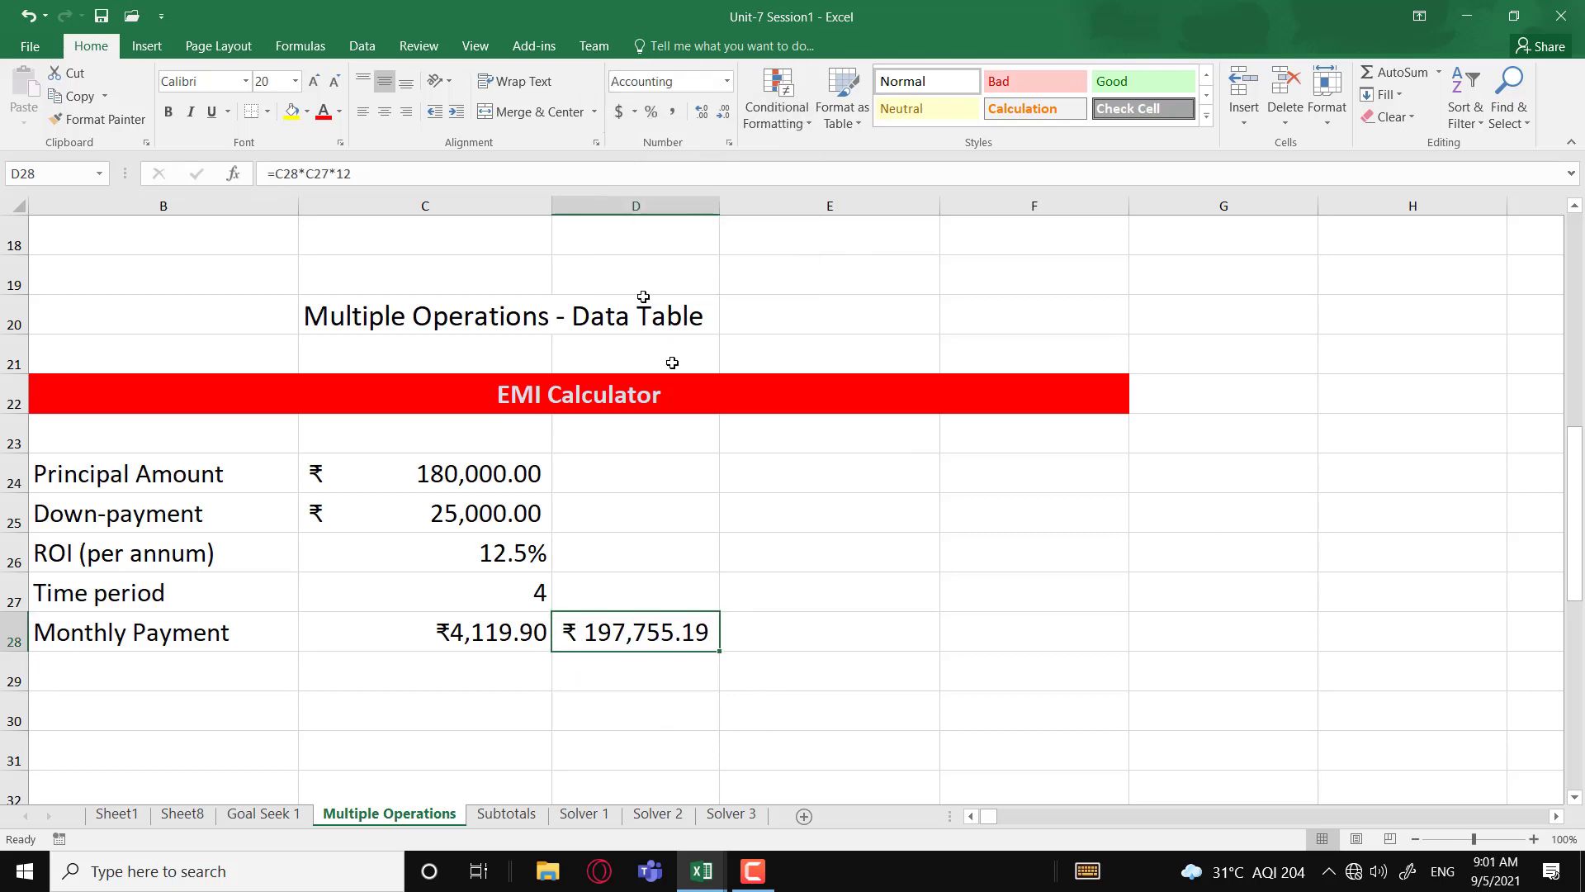
pyautogui.click(754, 613)
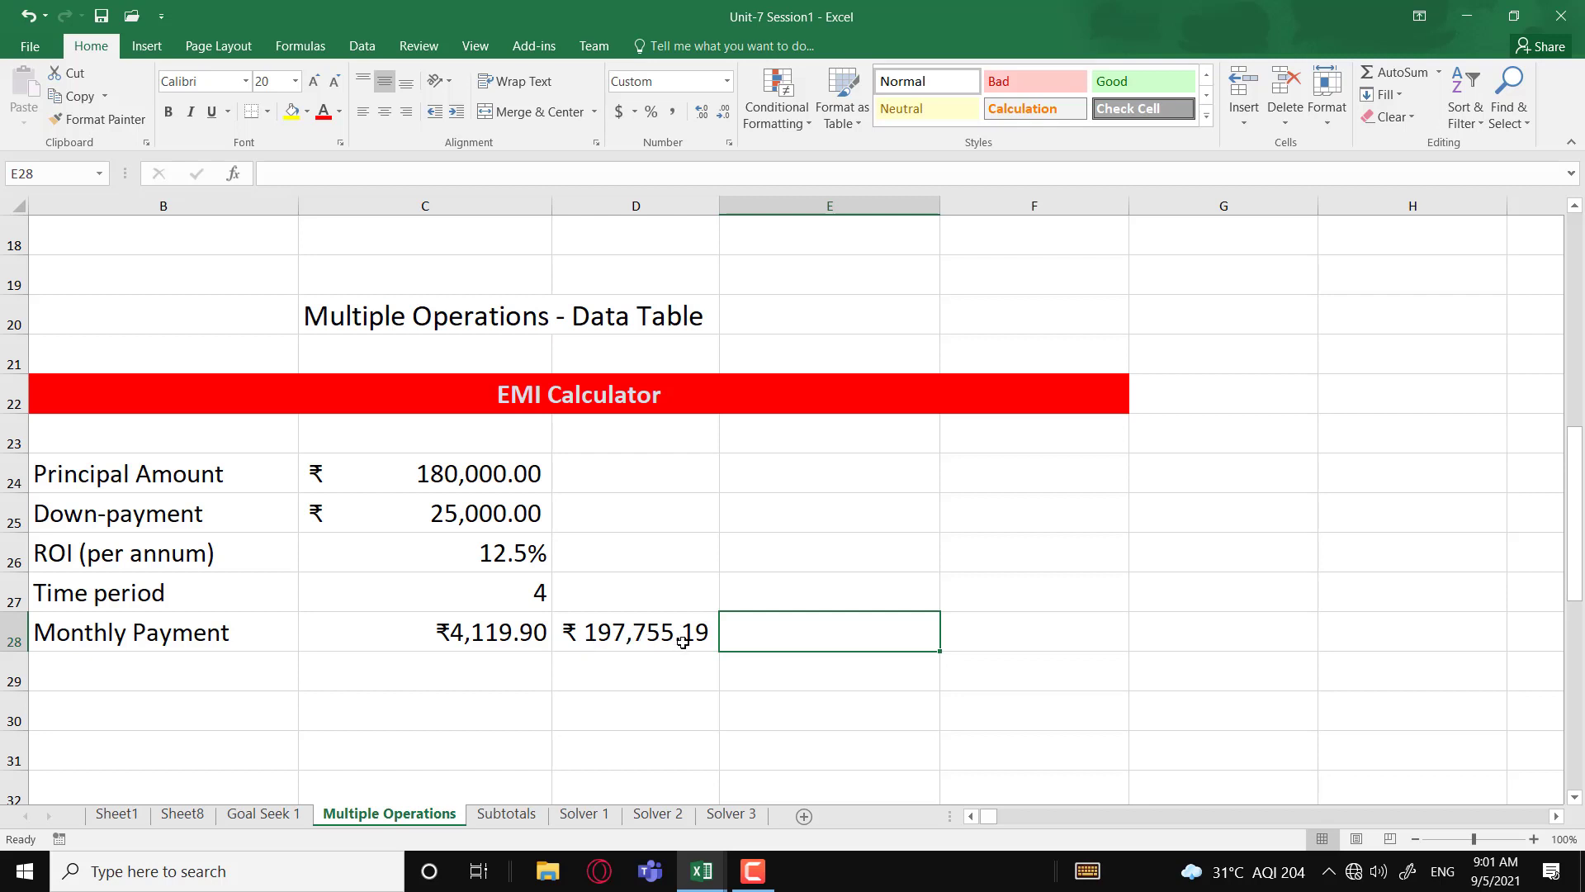
pyautogui.click(487, 474)
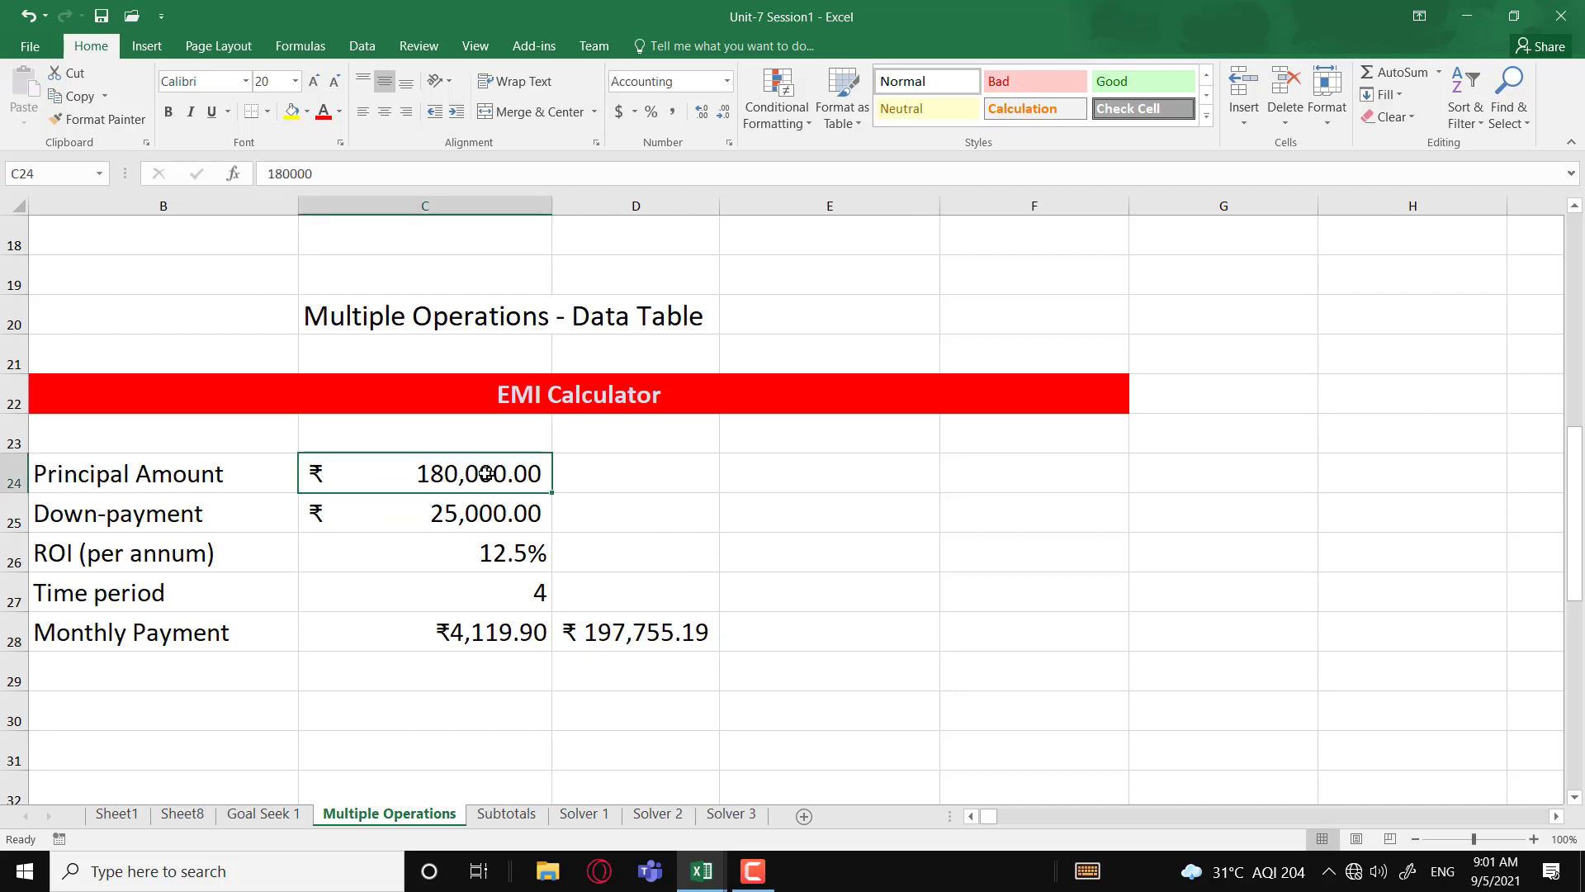
pyautogui.click(634, 638)
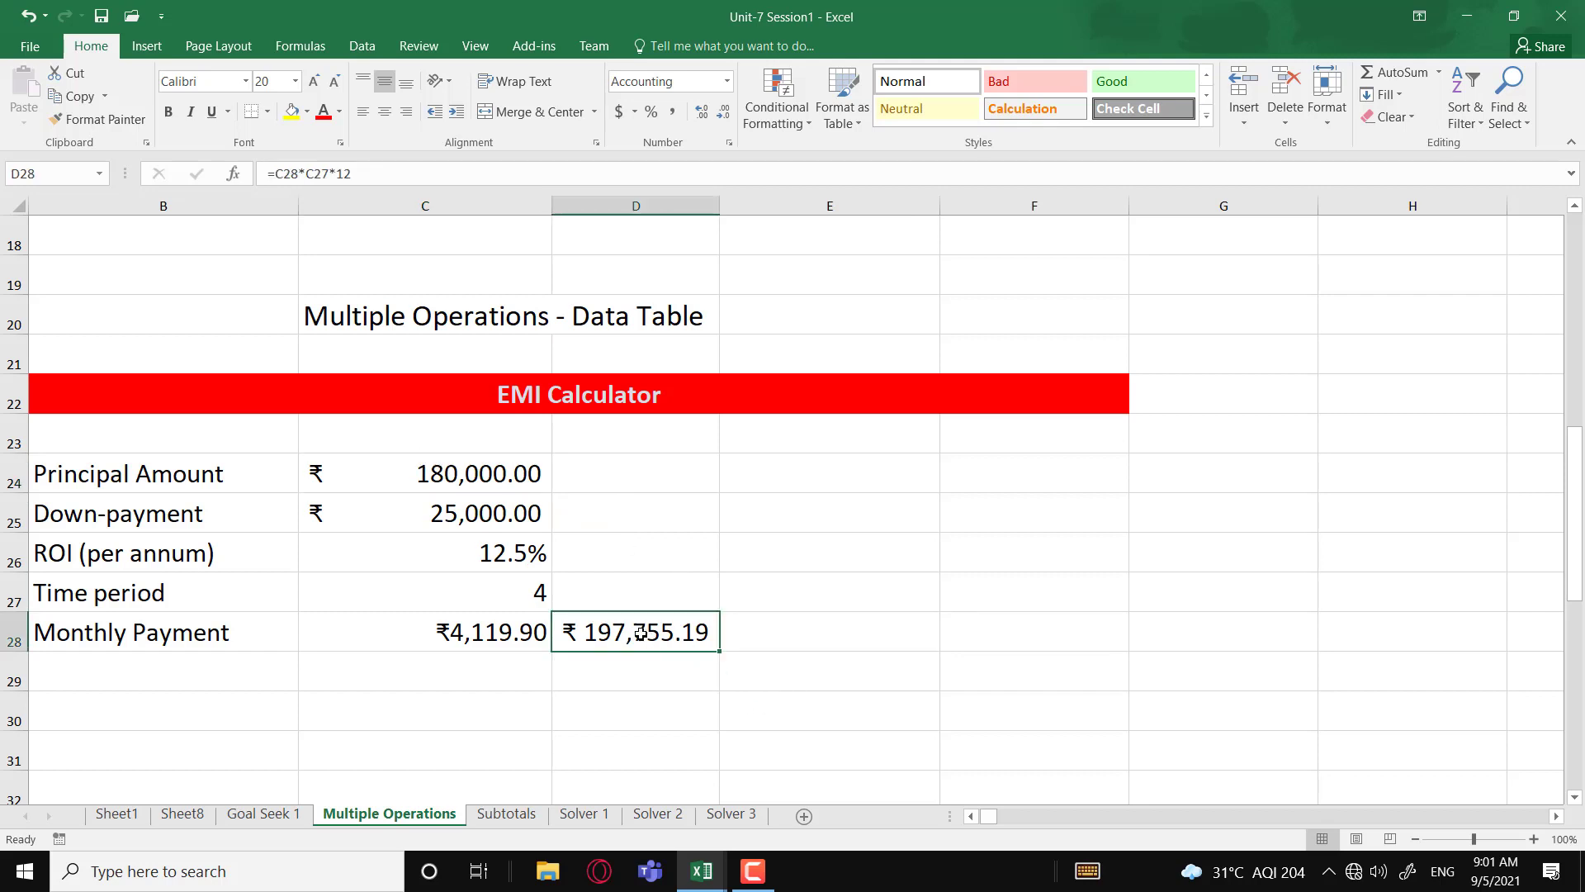
# Step: Calculate the interest in E28 by subtracting the principal amount from the total repayment, using =D28-C24
pyautogui.click(772, 637)
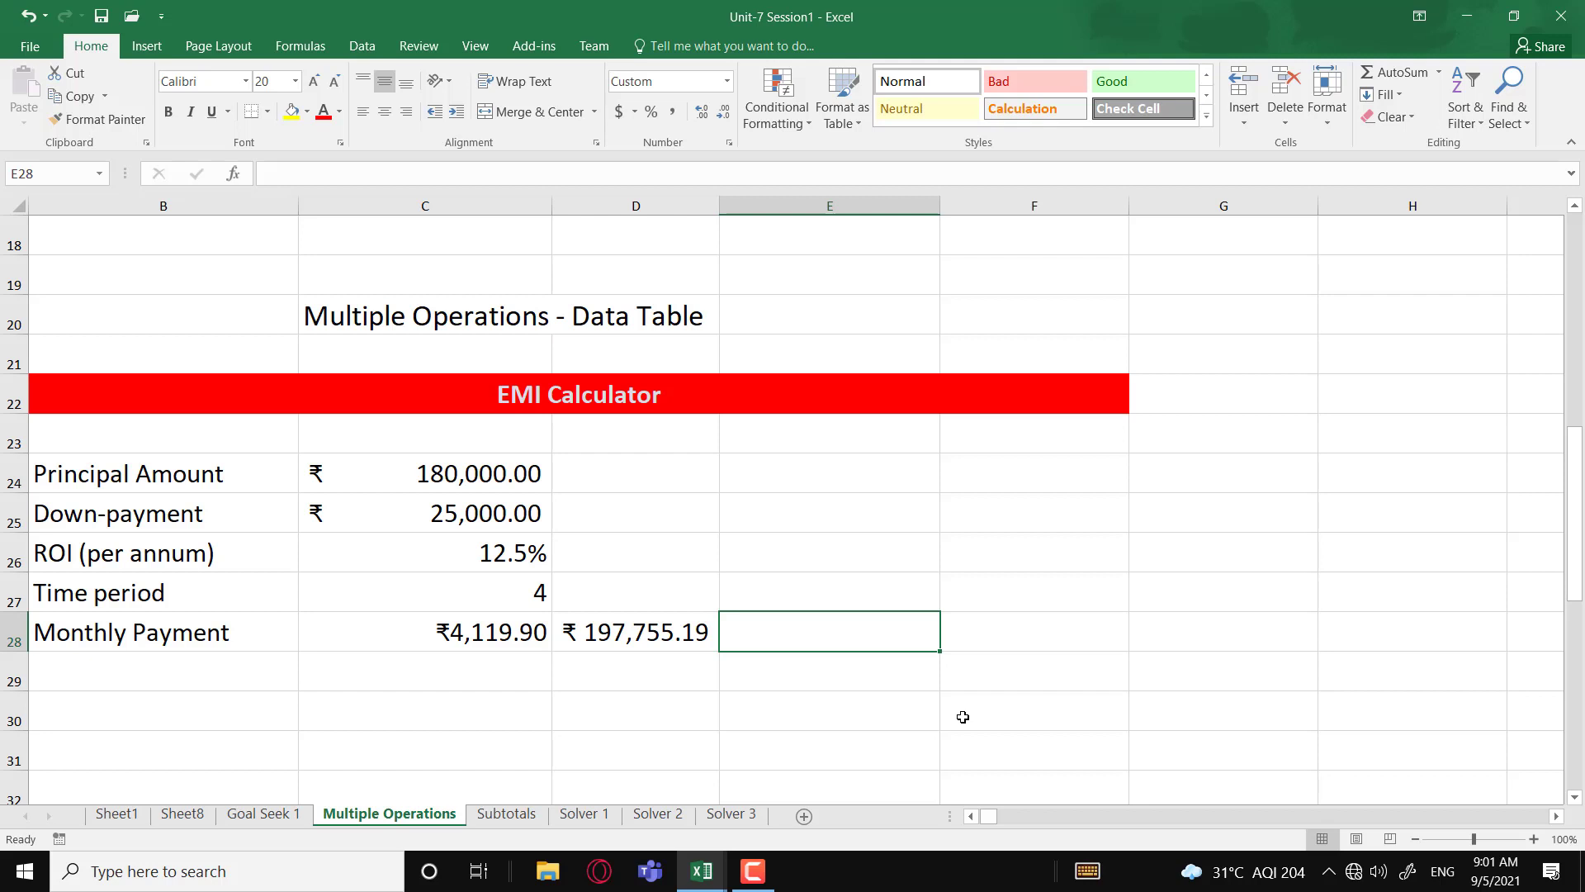
pyautogui.write('=')
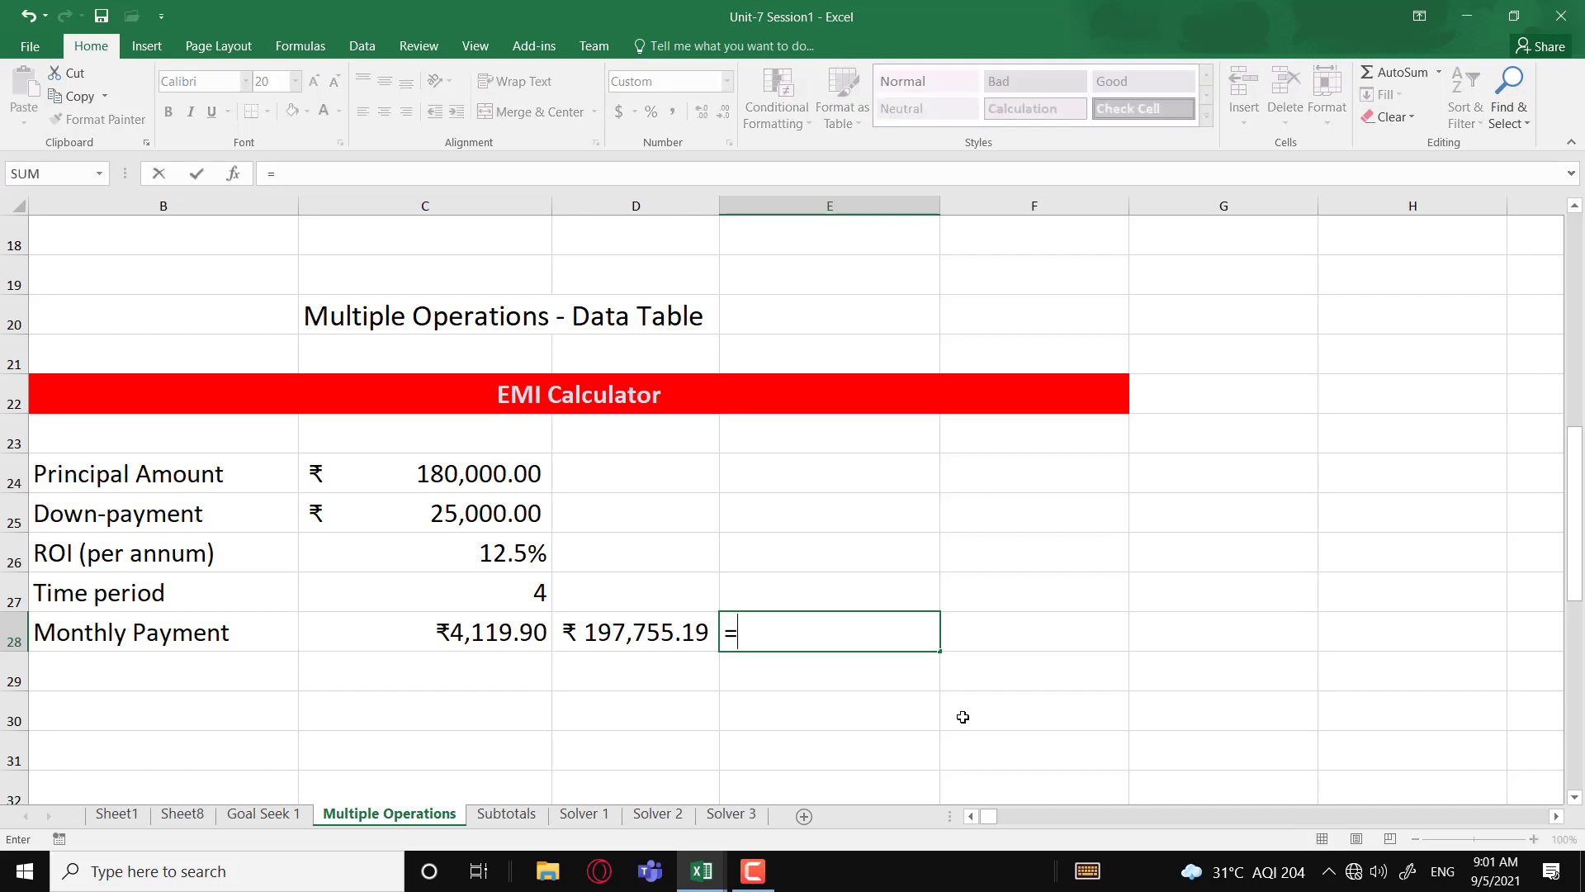
pyautogui.click(632, 636)
pyautogui.write('-')
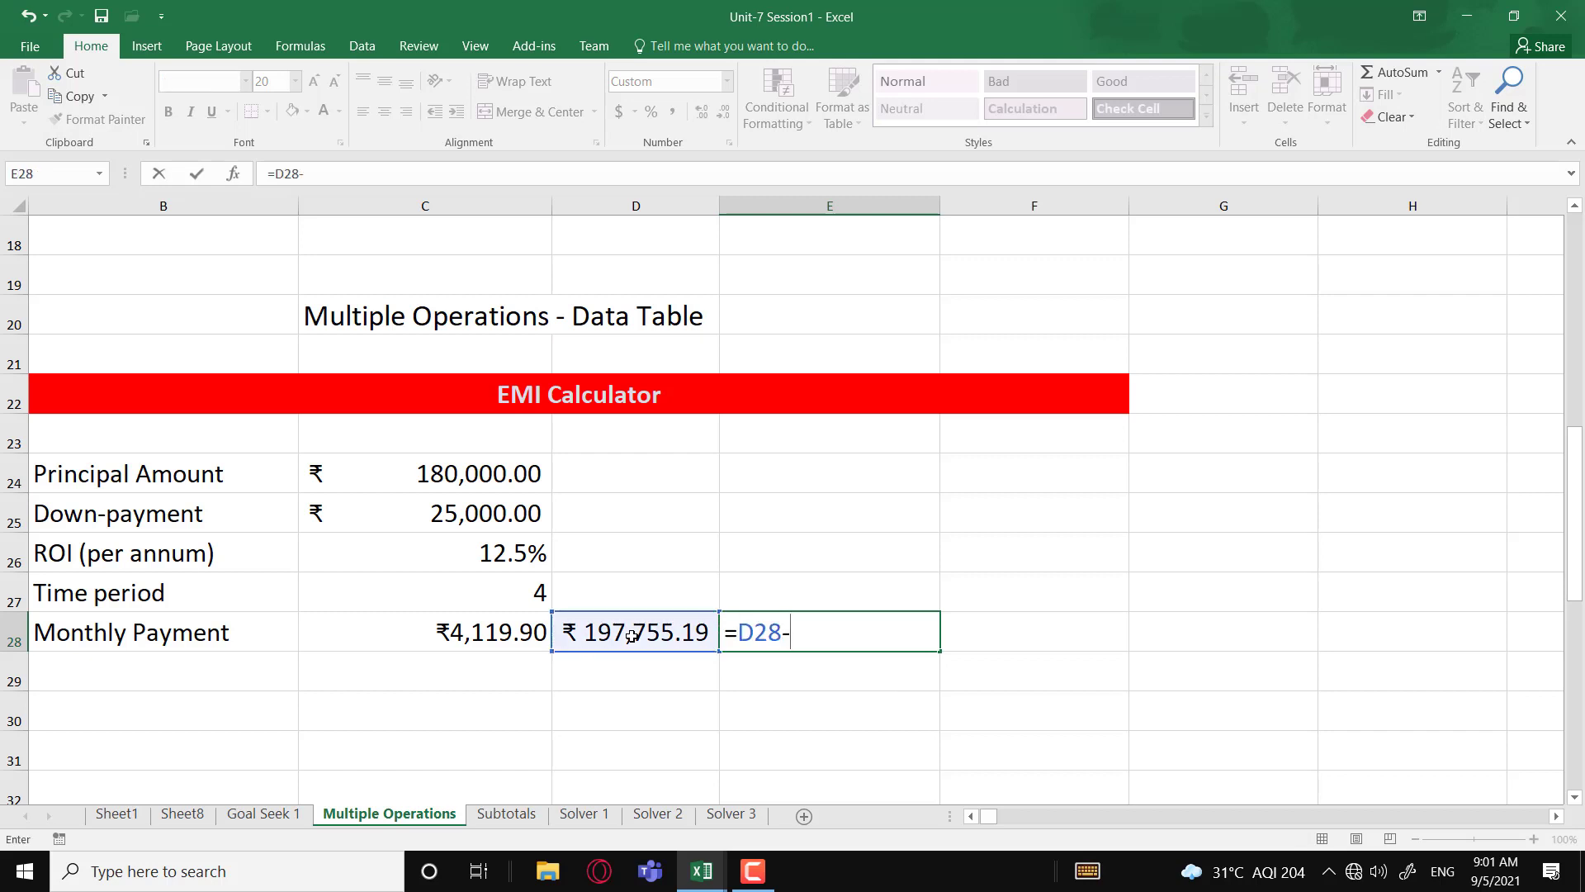
pyautogui.click(494, 472)
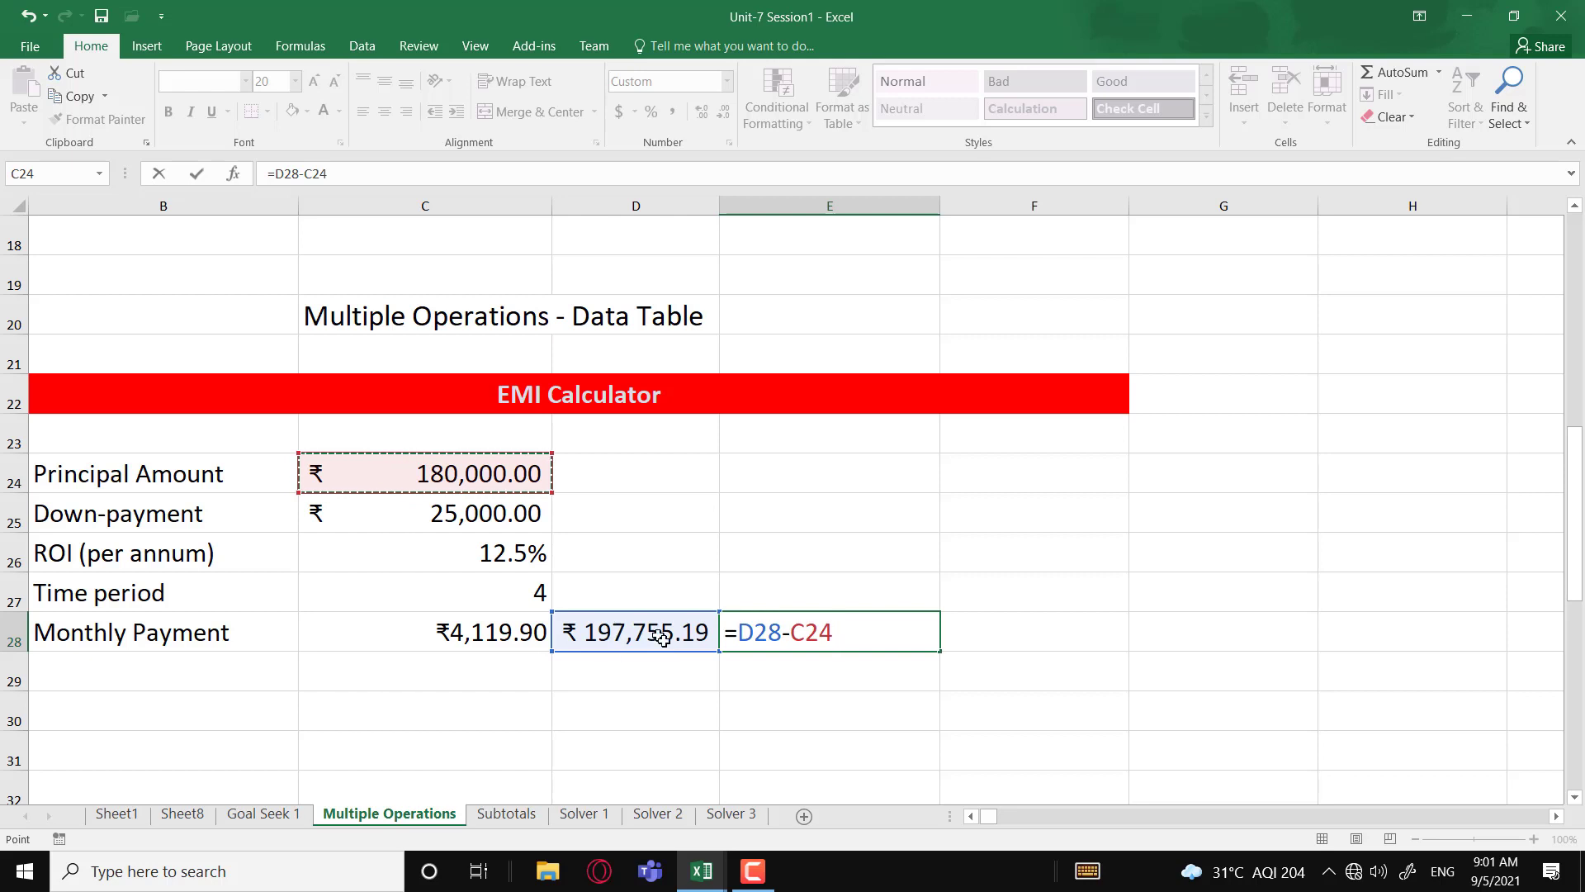
pyautogui.press('Return')
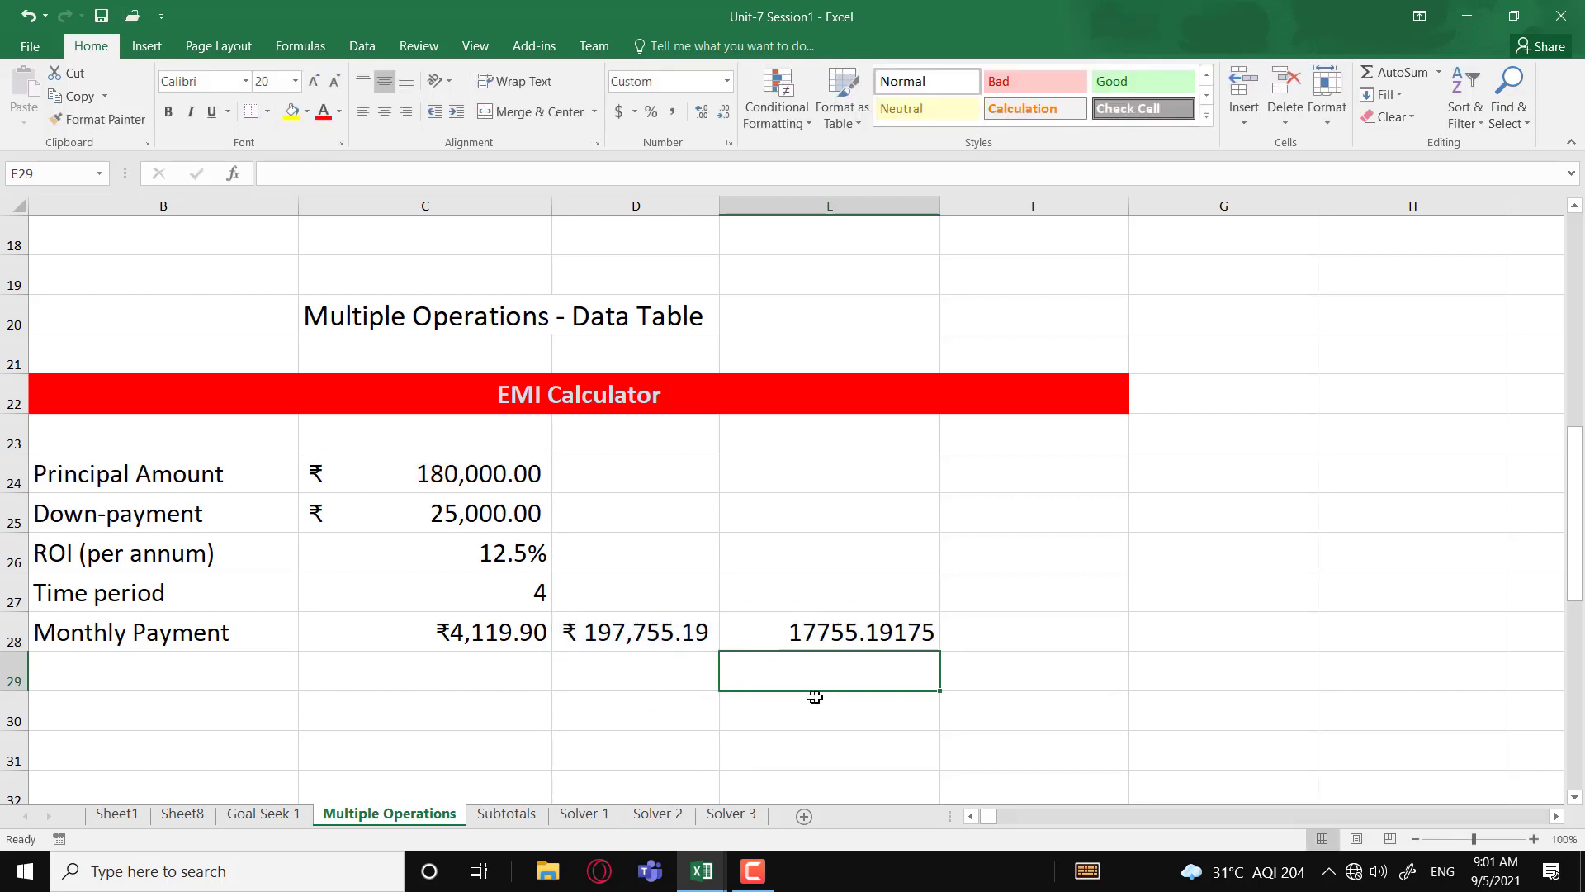
# Step: Apply the English (India) rupee accounting format to the interest value in E28
pyautogui.click(818, 635)
pyautogui.click(634, 112)
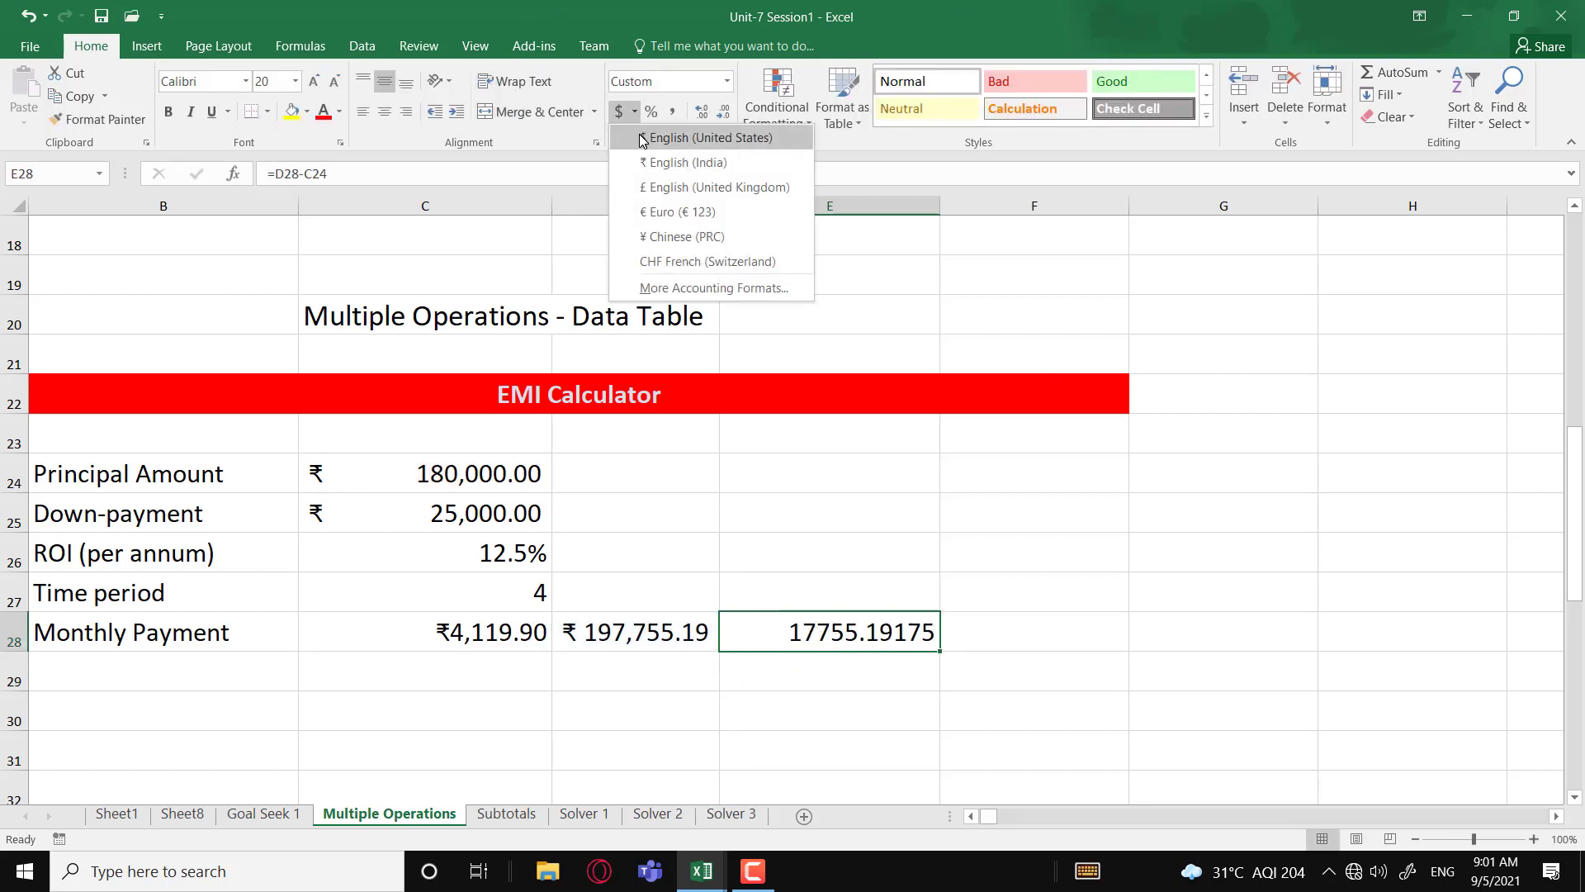
pyautogui.click(670, 159)
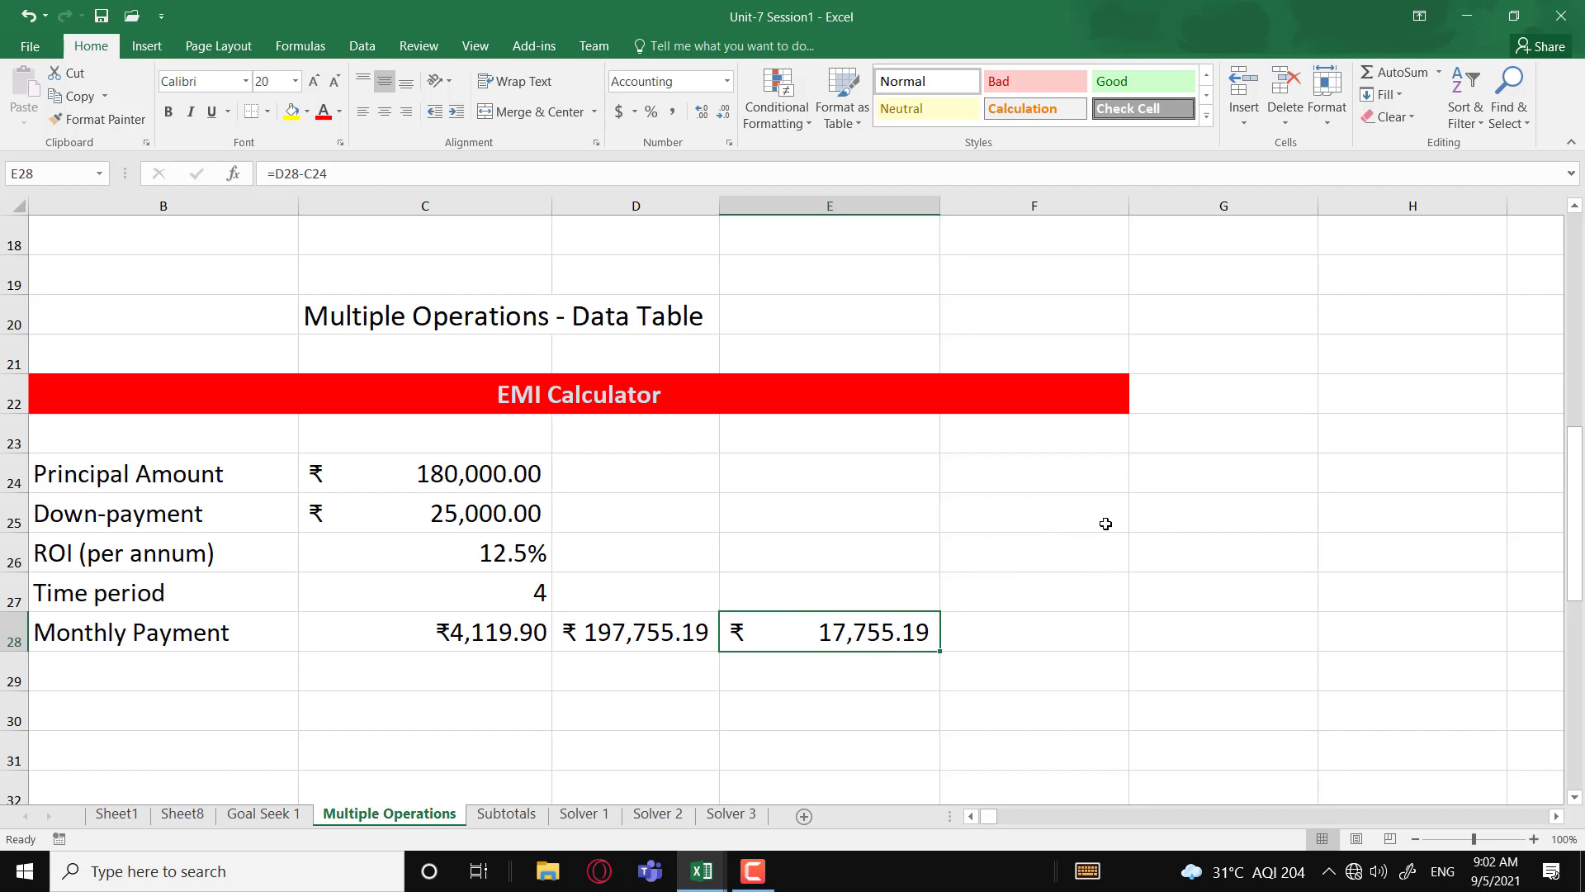
# Step: Enter the headings "Principal amounts" in G25 and "Monthly payment" in H25
pyautogui.click(1269, 537)
pyautogui.write('Princ')
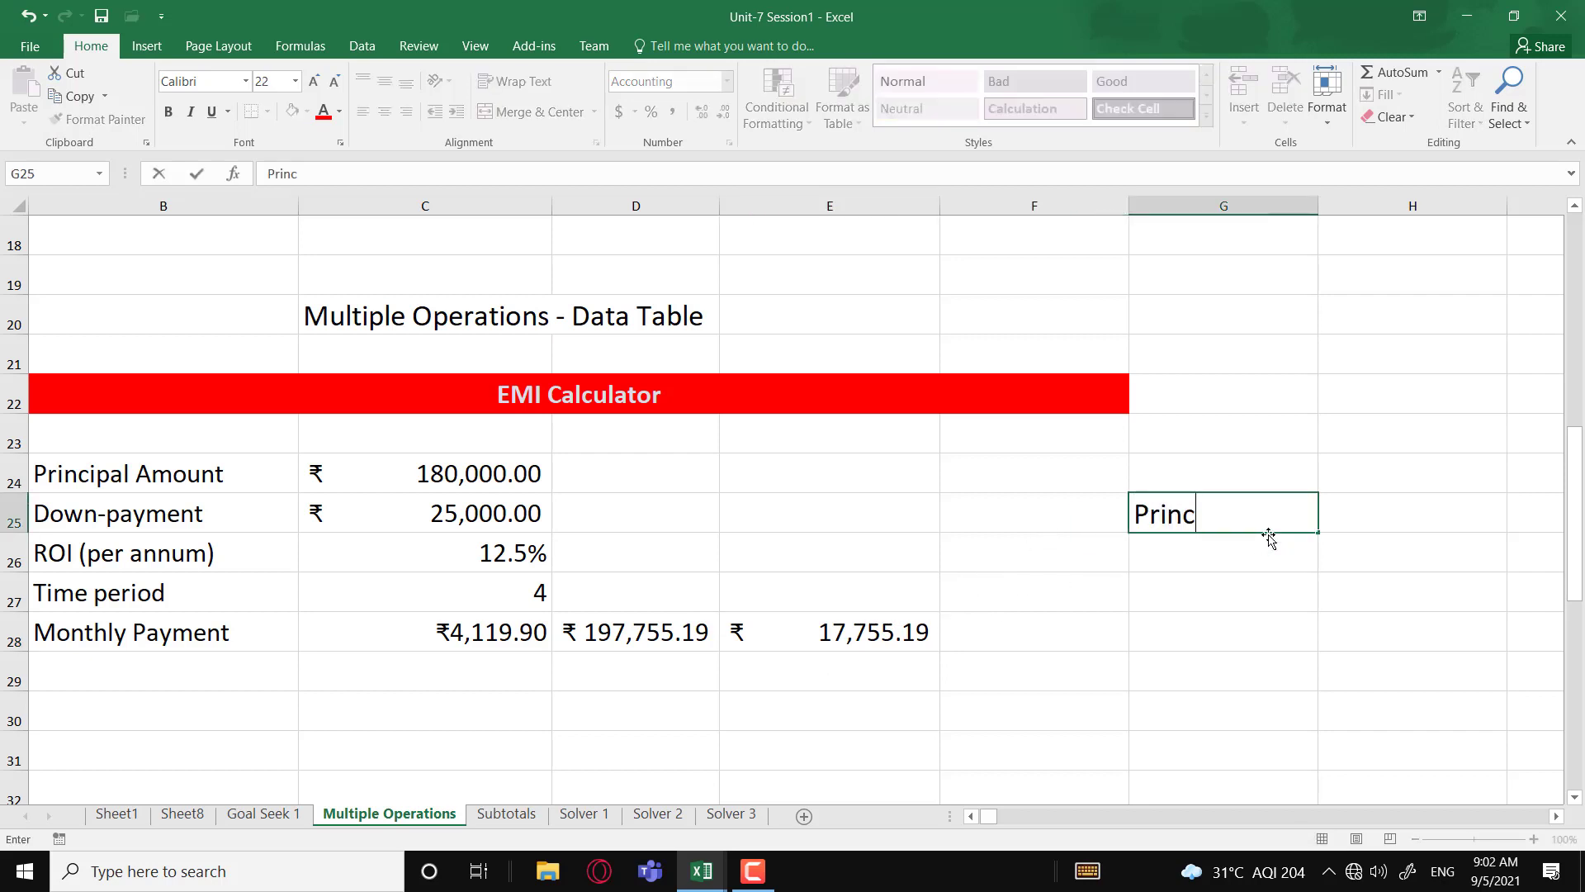
pyautogui.write('ipal amounts')
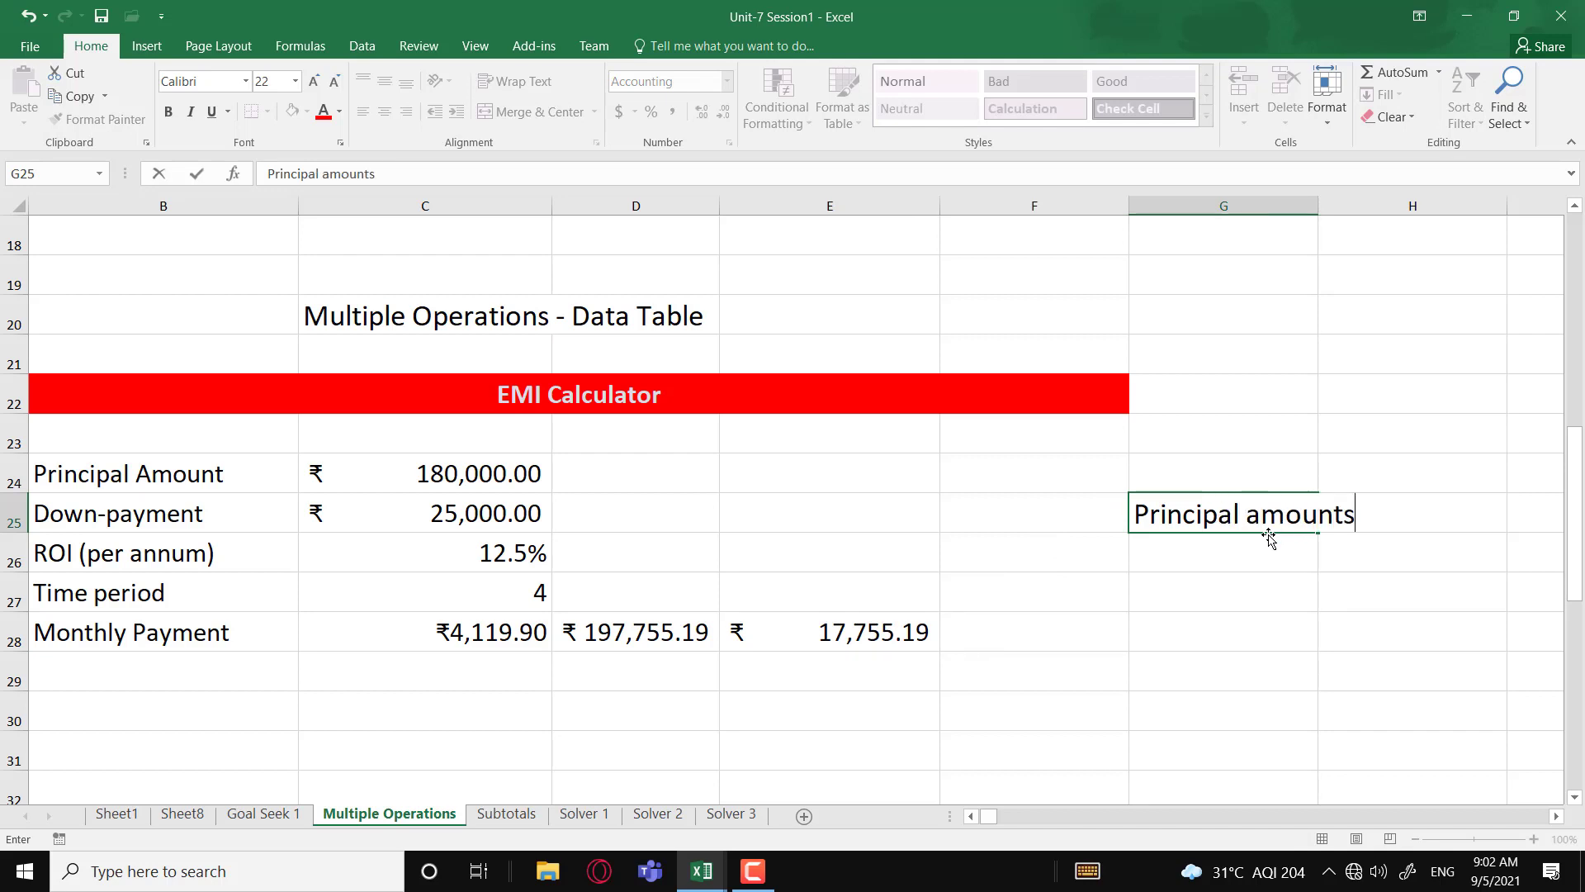
pyautogui.press('Tab')
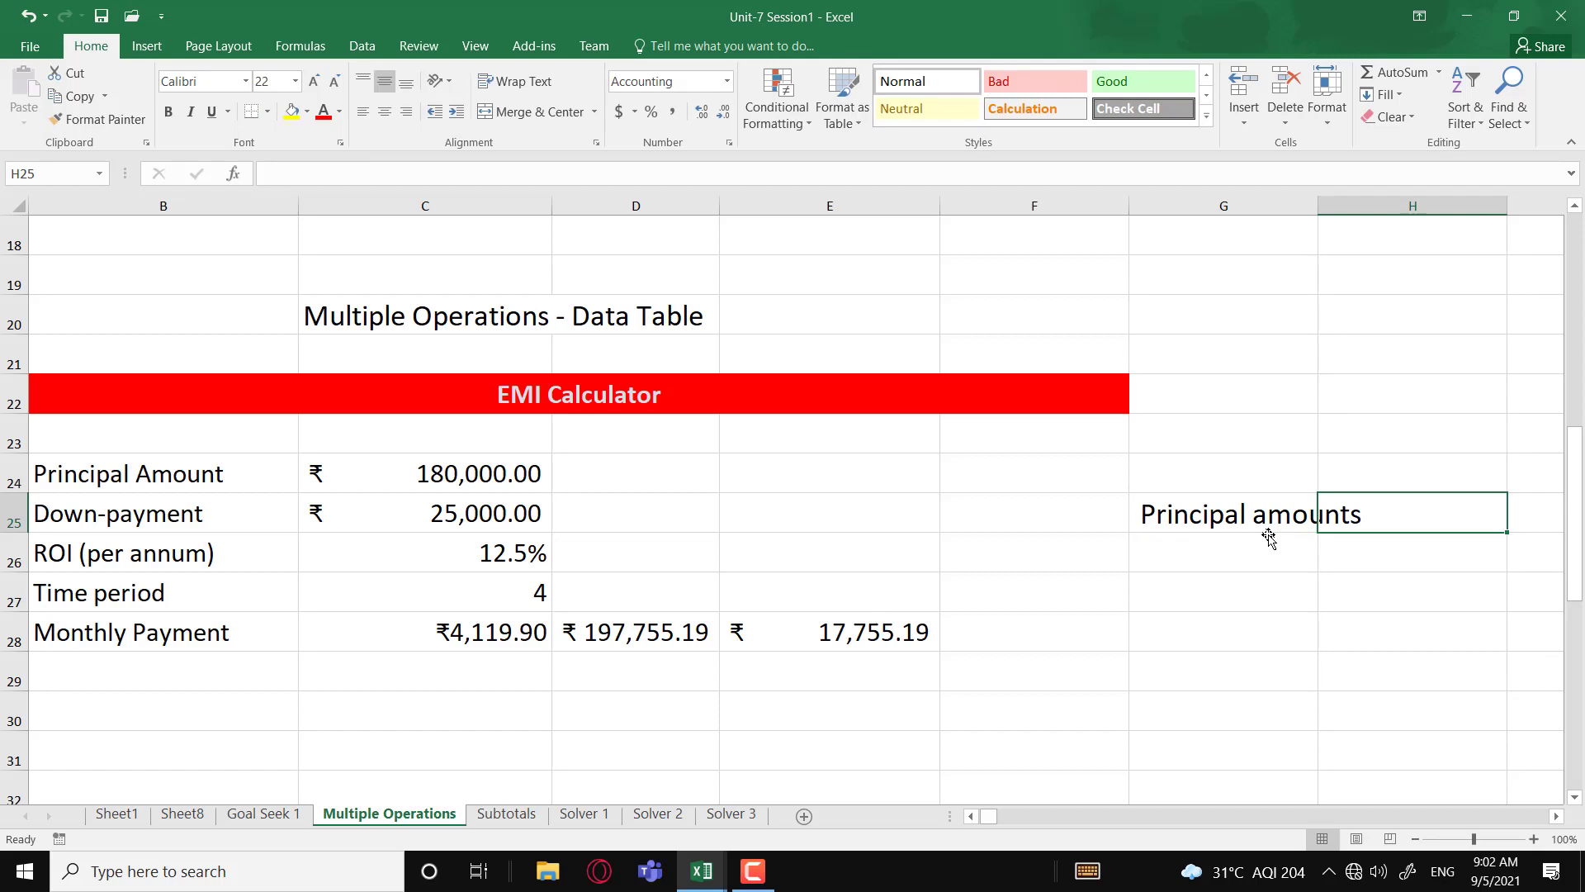
pyautogui.write('Monthly')
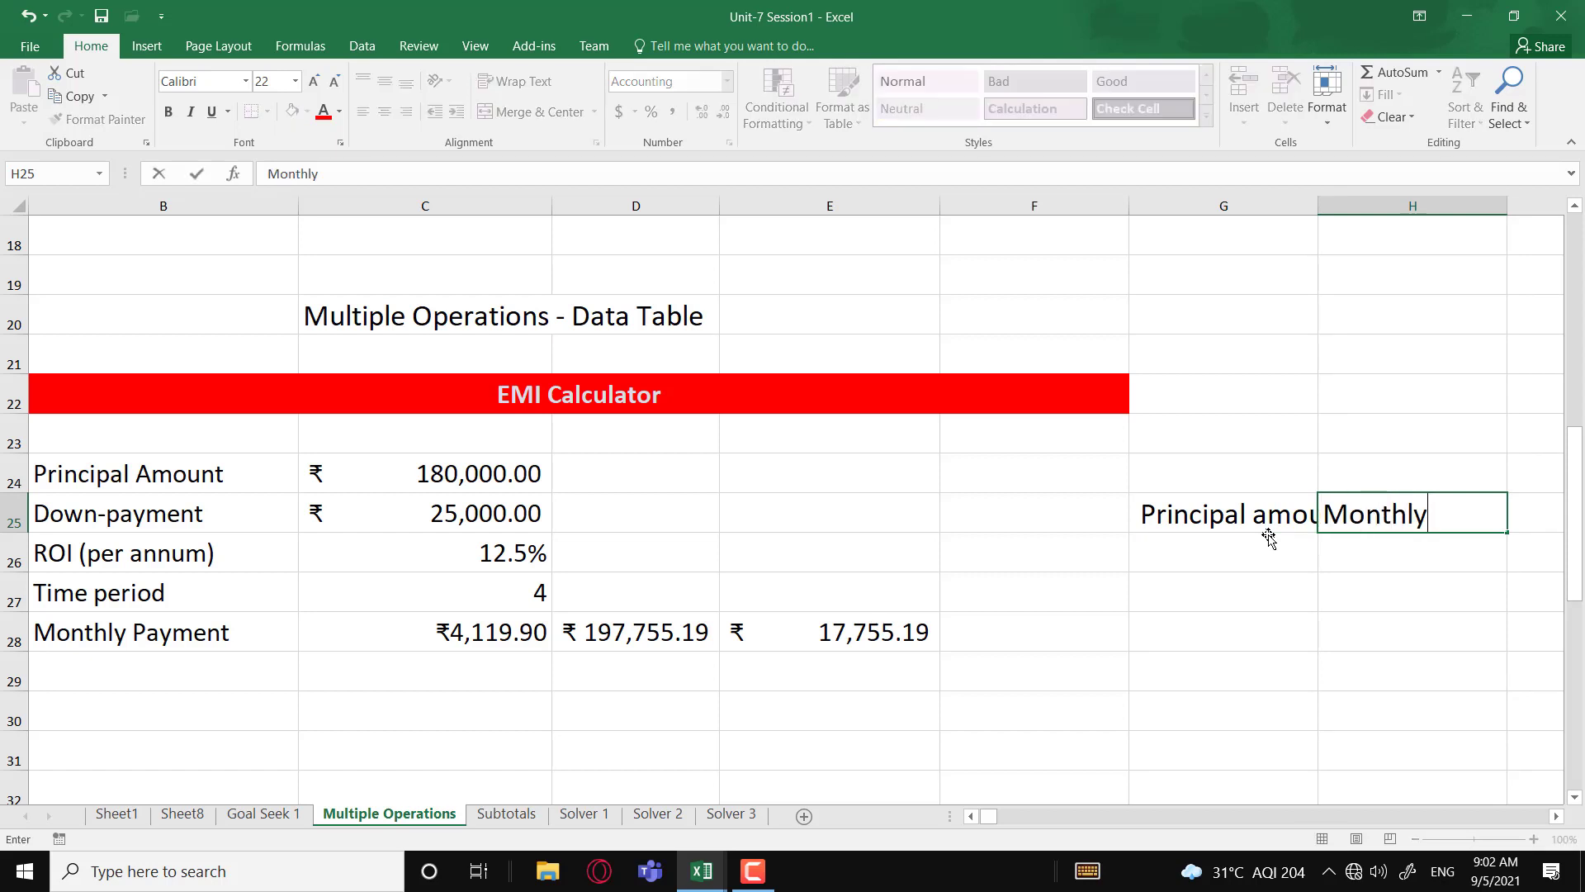
pyautogui.write(' payment')
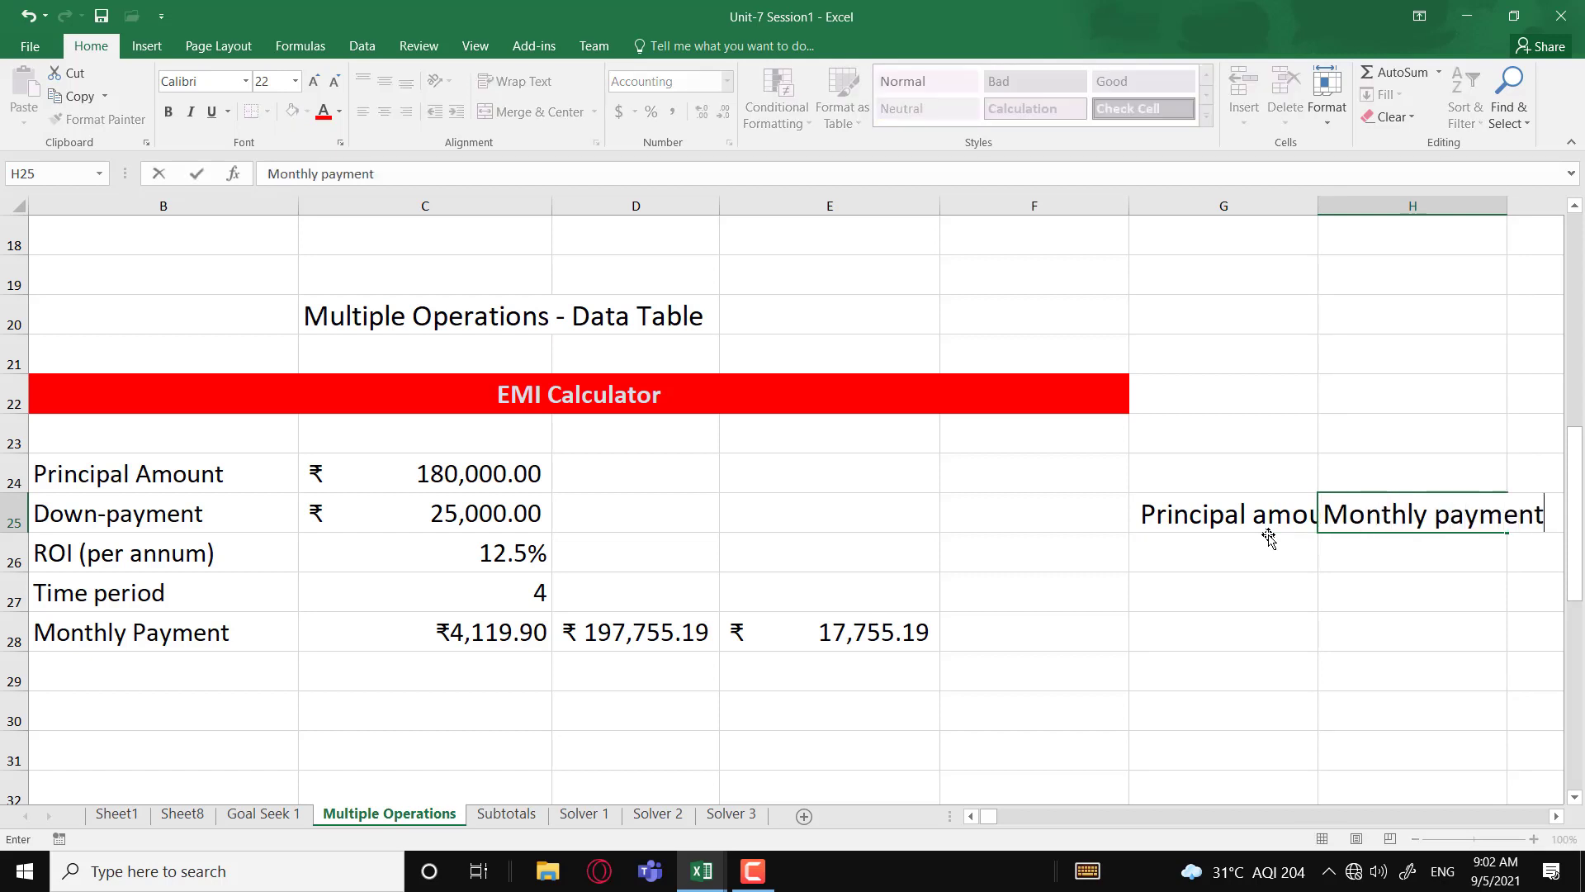
pyautogui.press('Return')
# Step: Add the headings "Total Amount" in I25 and "Interest" in J25
pyautogui.press('Up')
pyautogui.press('Right')
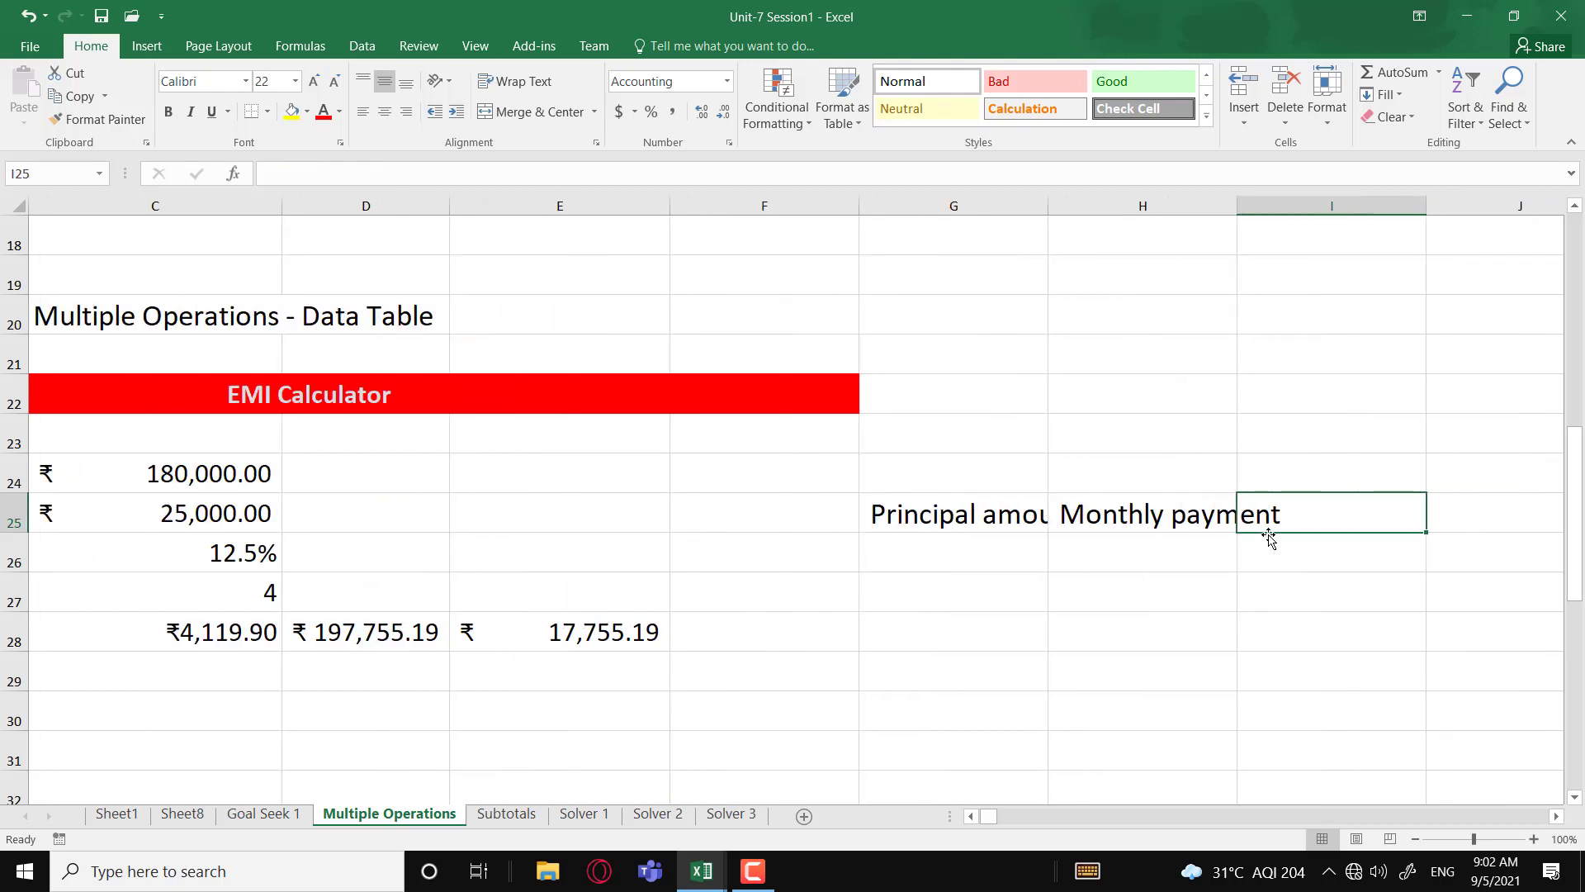
pyautogui.write('Total ')
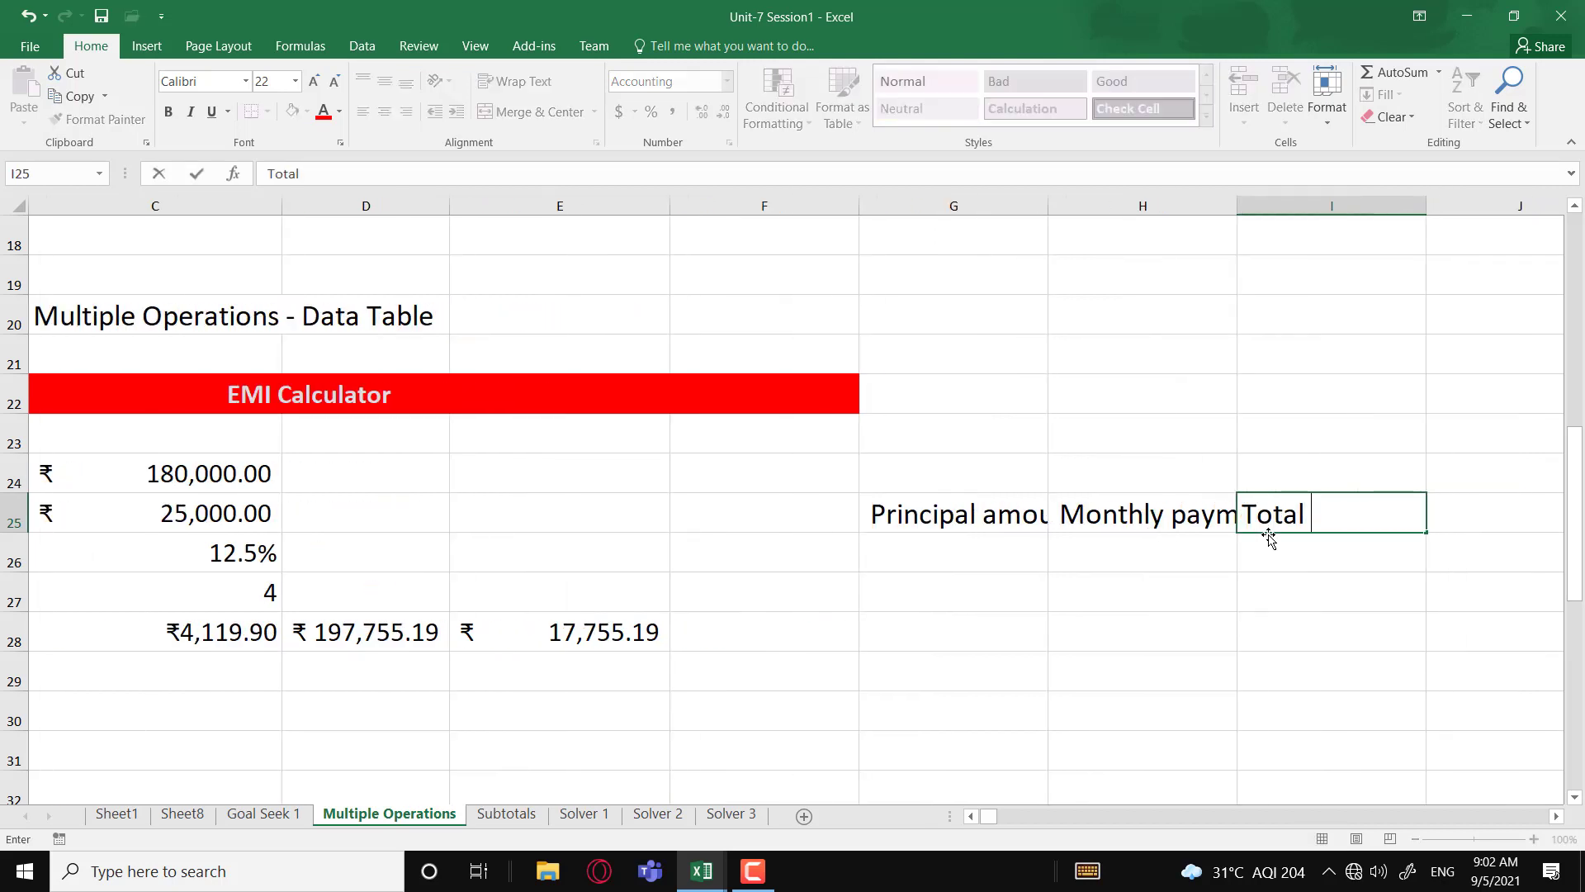
pyautogui.write('Amount')
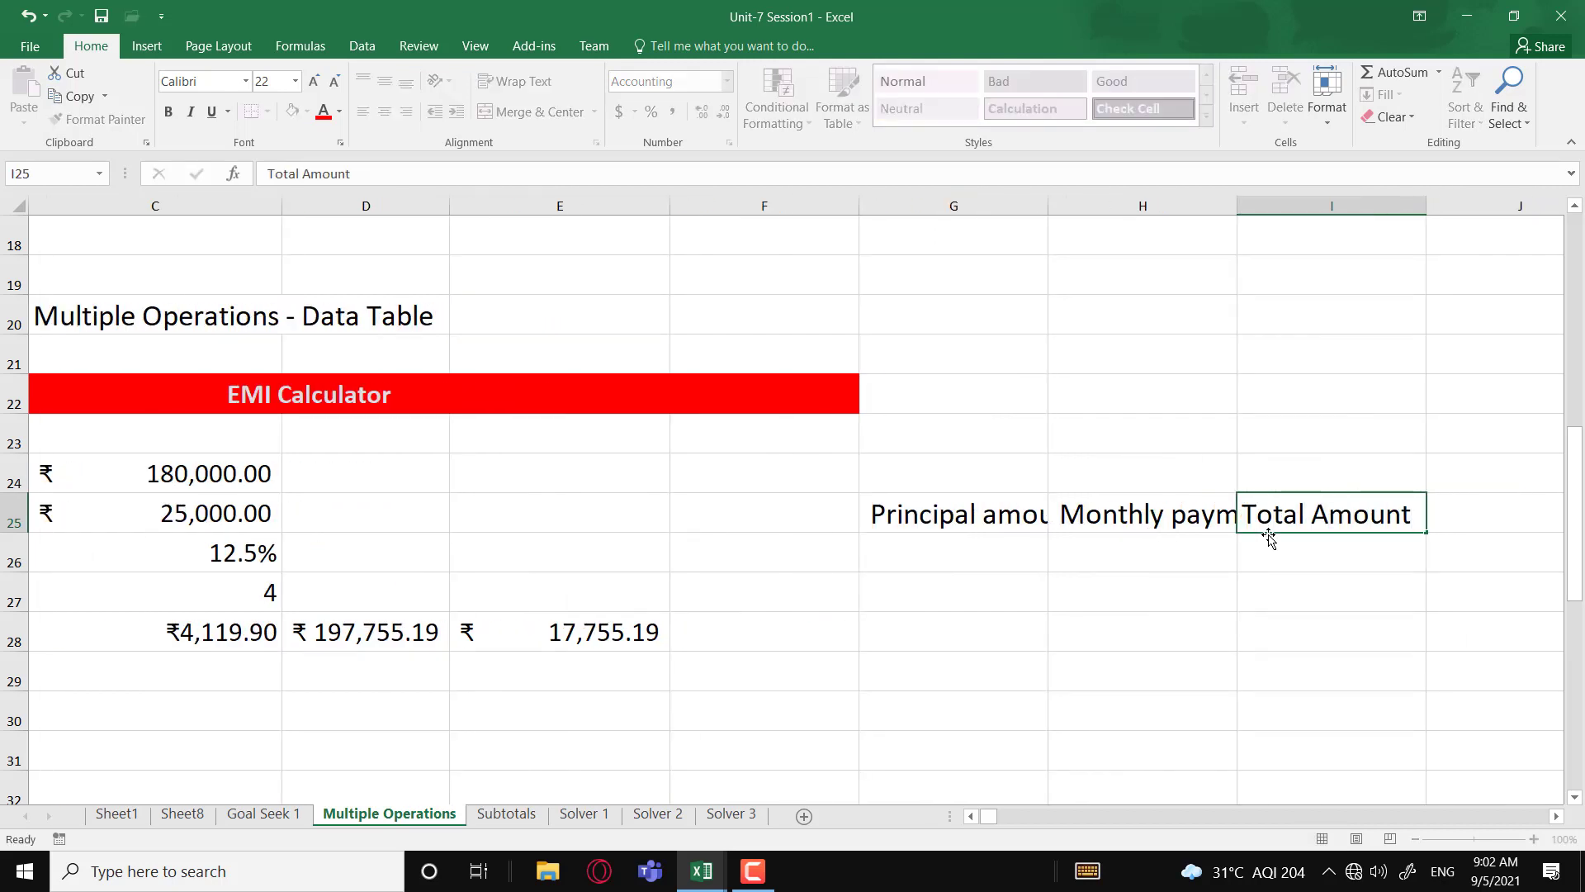
pyautogui.press('Return')
pyautogui.press('Up')
pyautogui.press('Right')
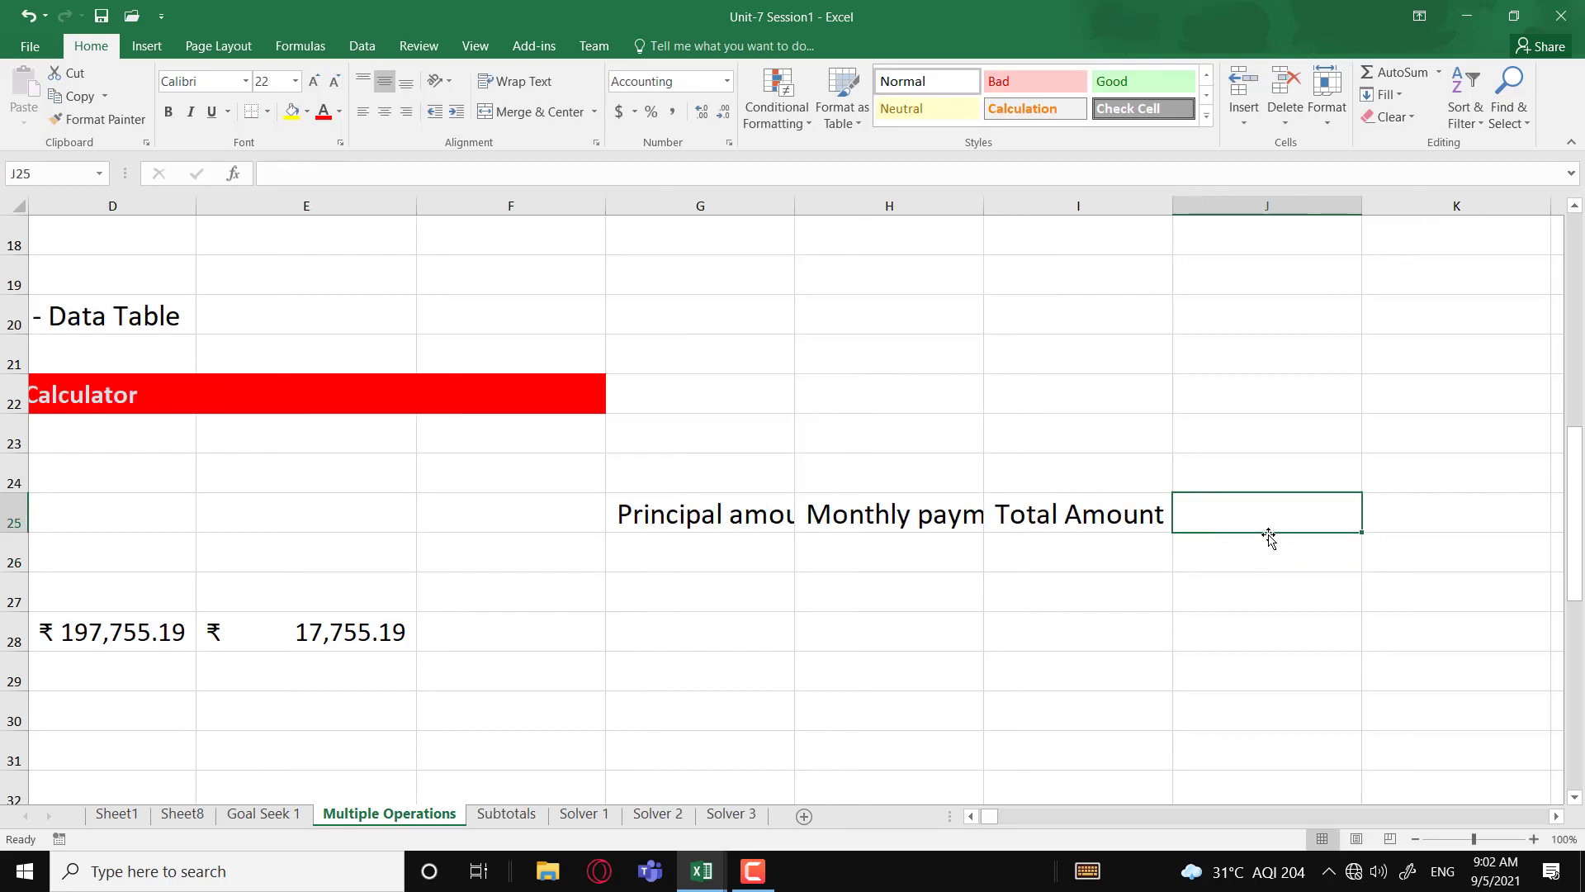
pyautogui.write('Interest')
pyautogui.press('Return')
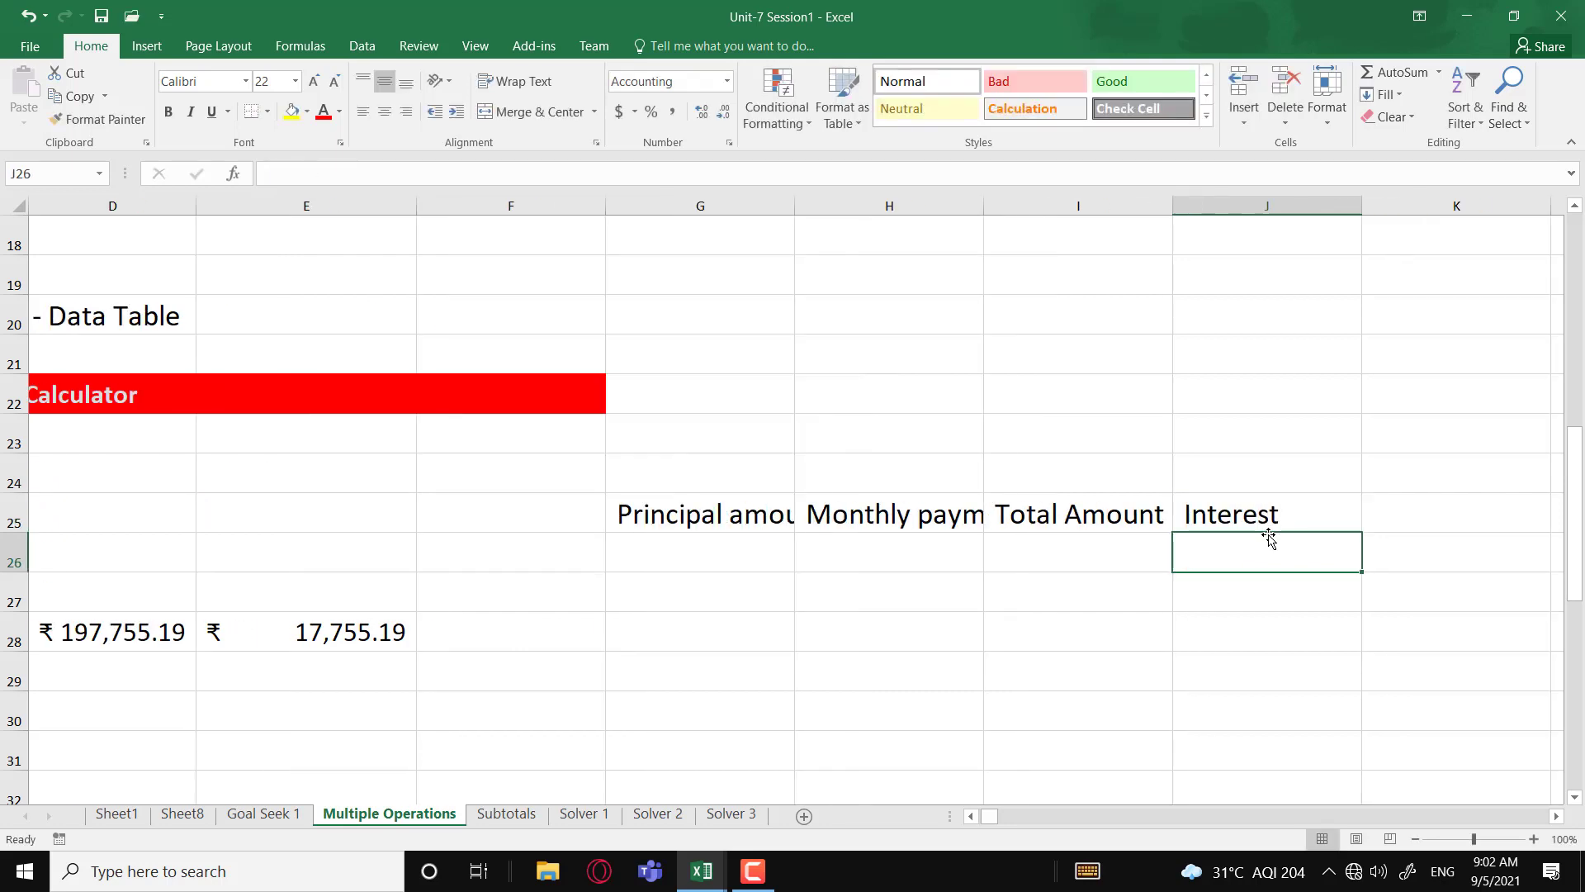
# Step: Compare the EMI calculator's values in columns B to E with the empty table area under the headings in G25:J25
pyautogui.press('Left')
pyautogui.press('Left')
pyautogui.press('Left')
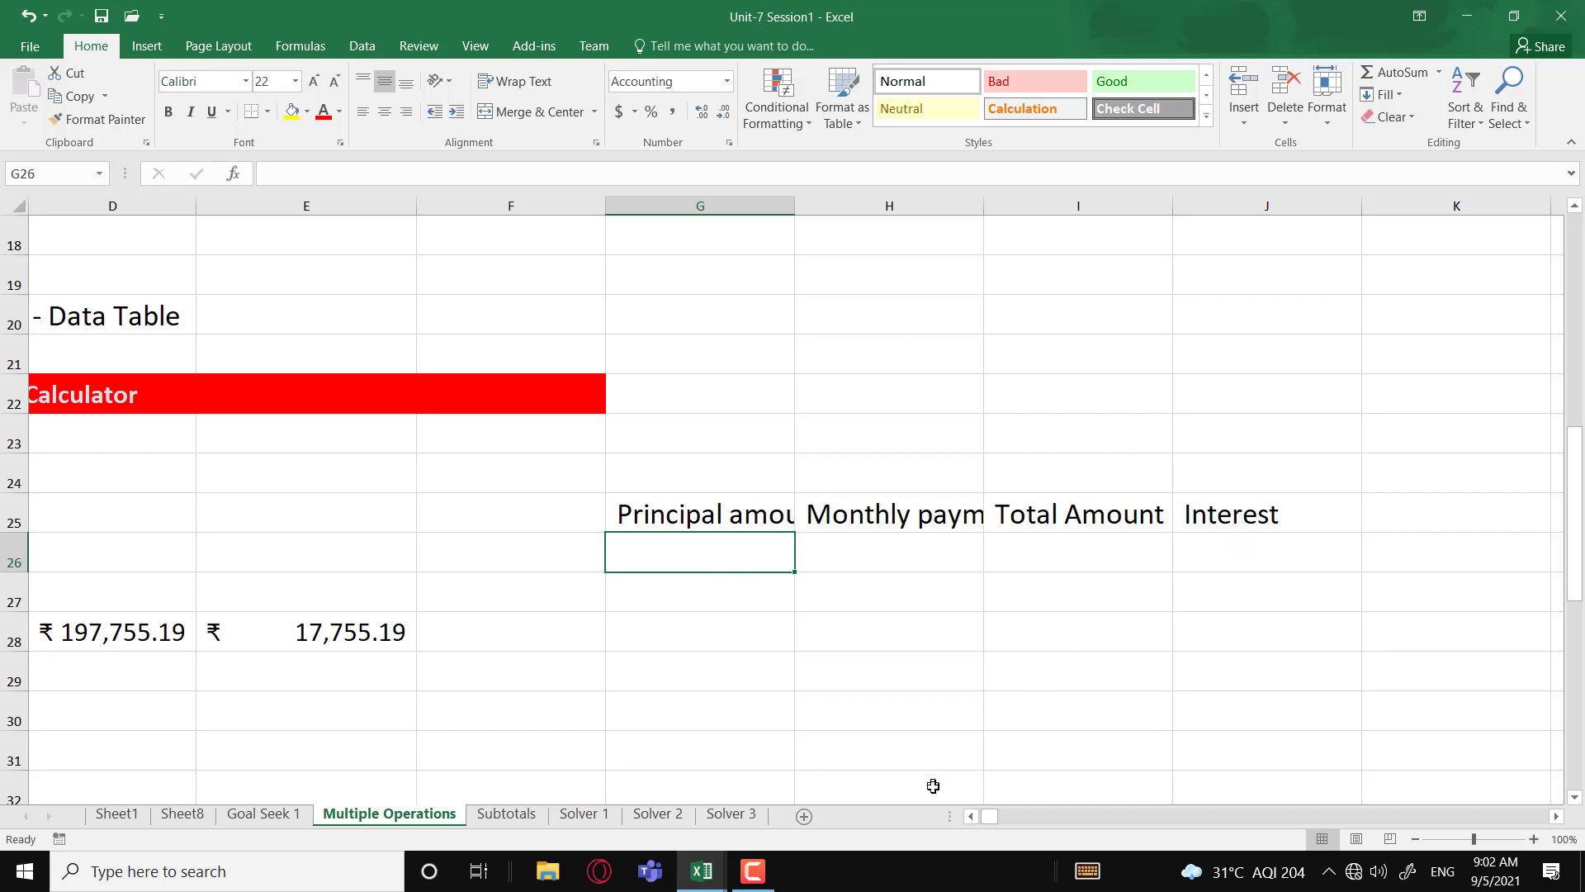
pyautogui.moveTo(989, 818); pyautogui.dragTo(979, 819)
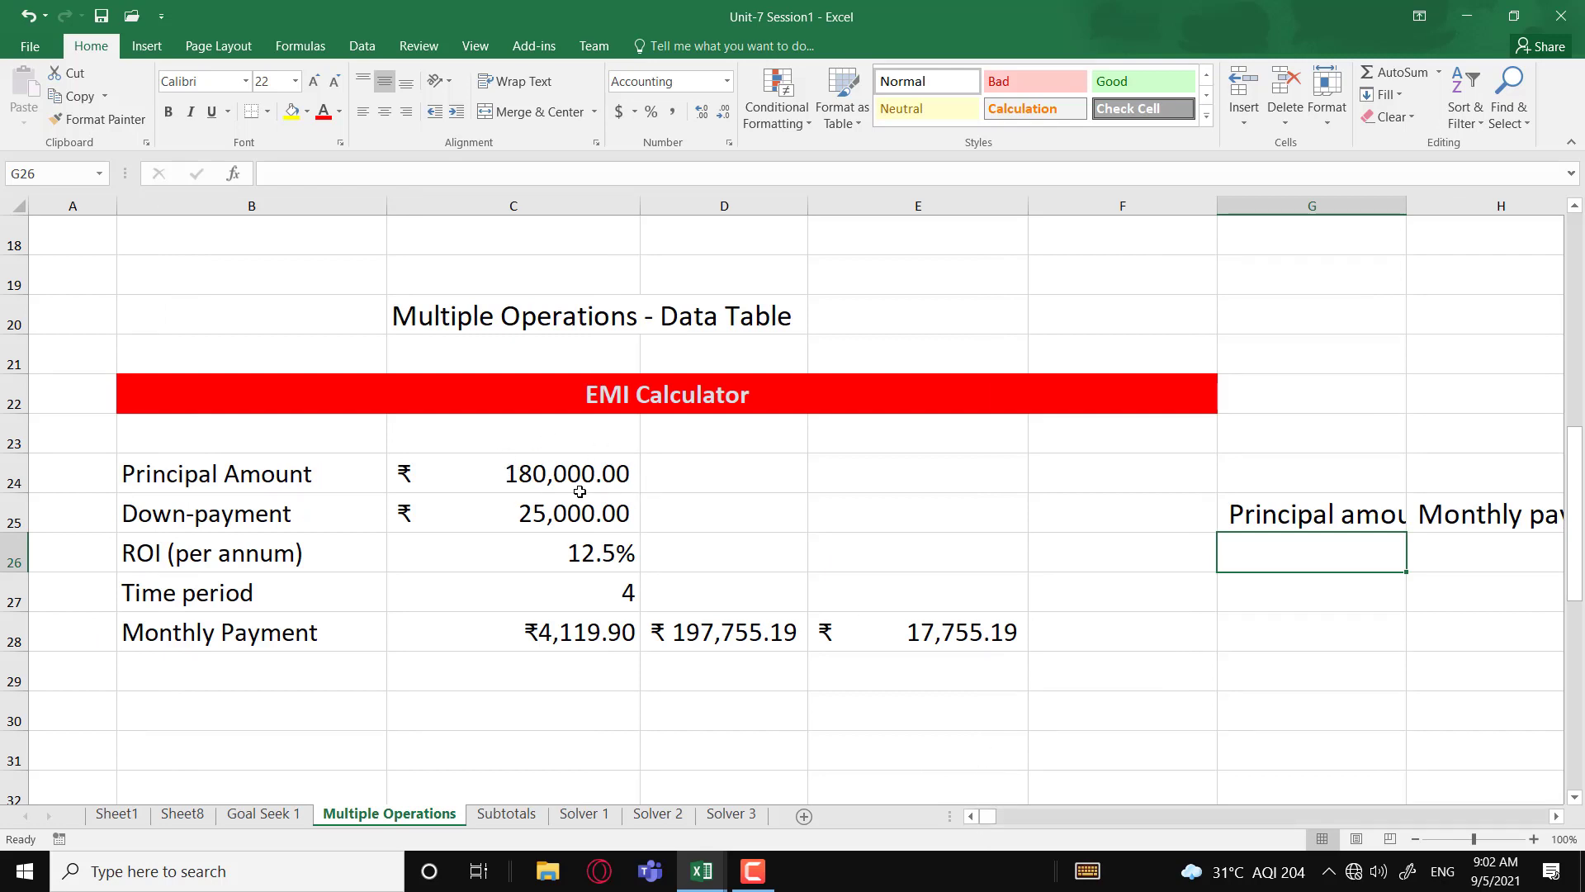
pyautogui.moveTo(989, 817); pyautogui.dragTo(989, 817)
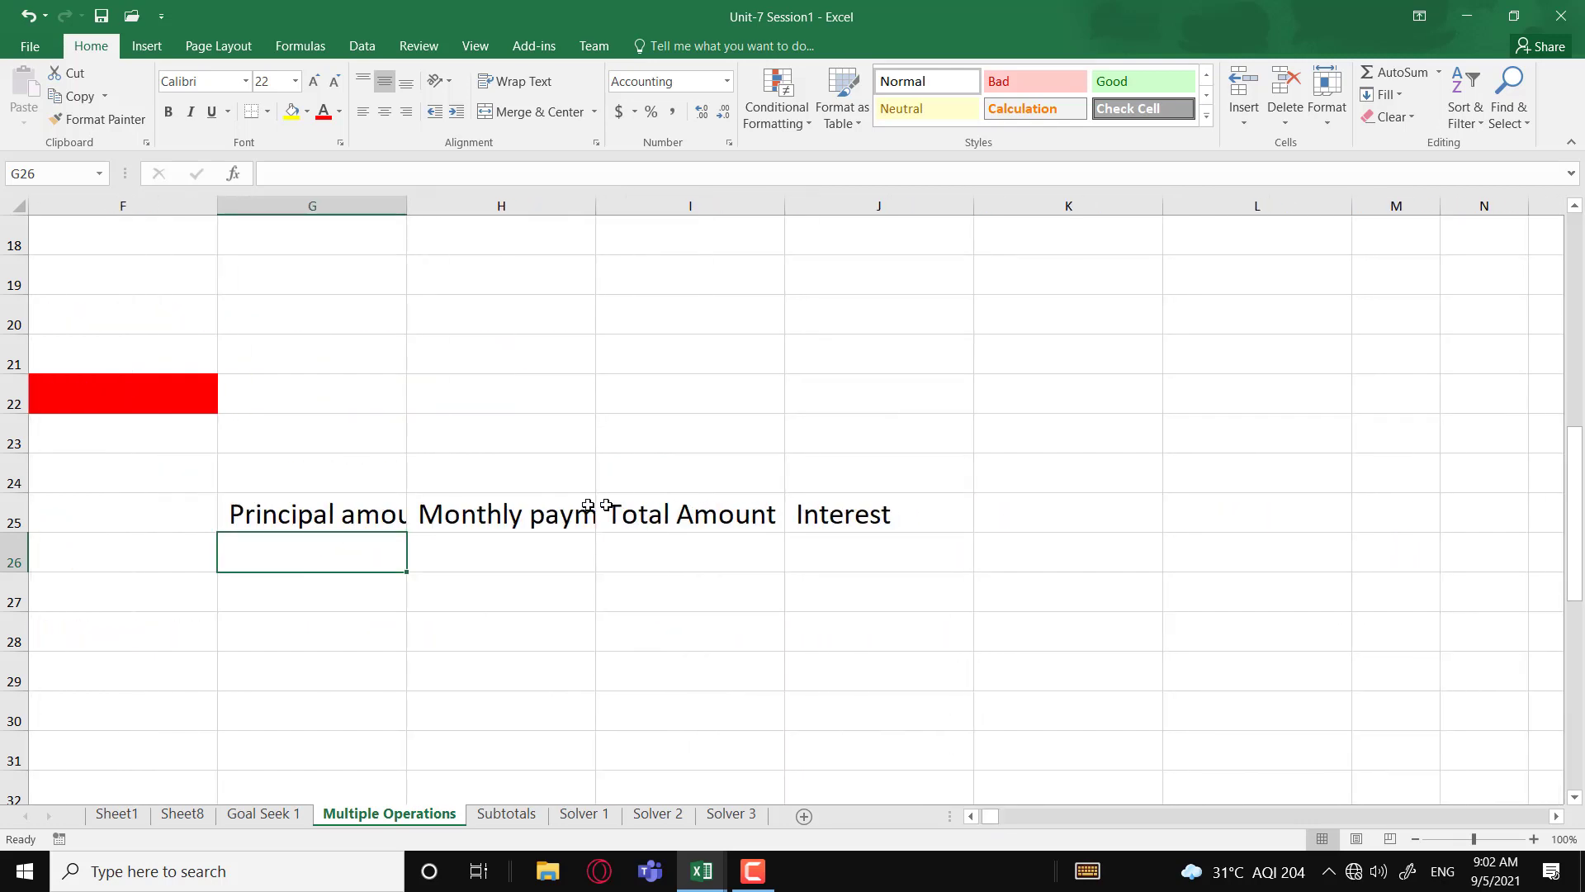
pyautogui.moveTo(482, 523); pyautogui.dragTo(843, 623)
pyautogui.click(453, 574)
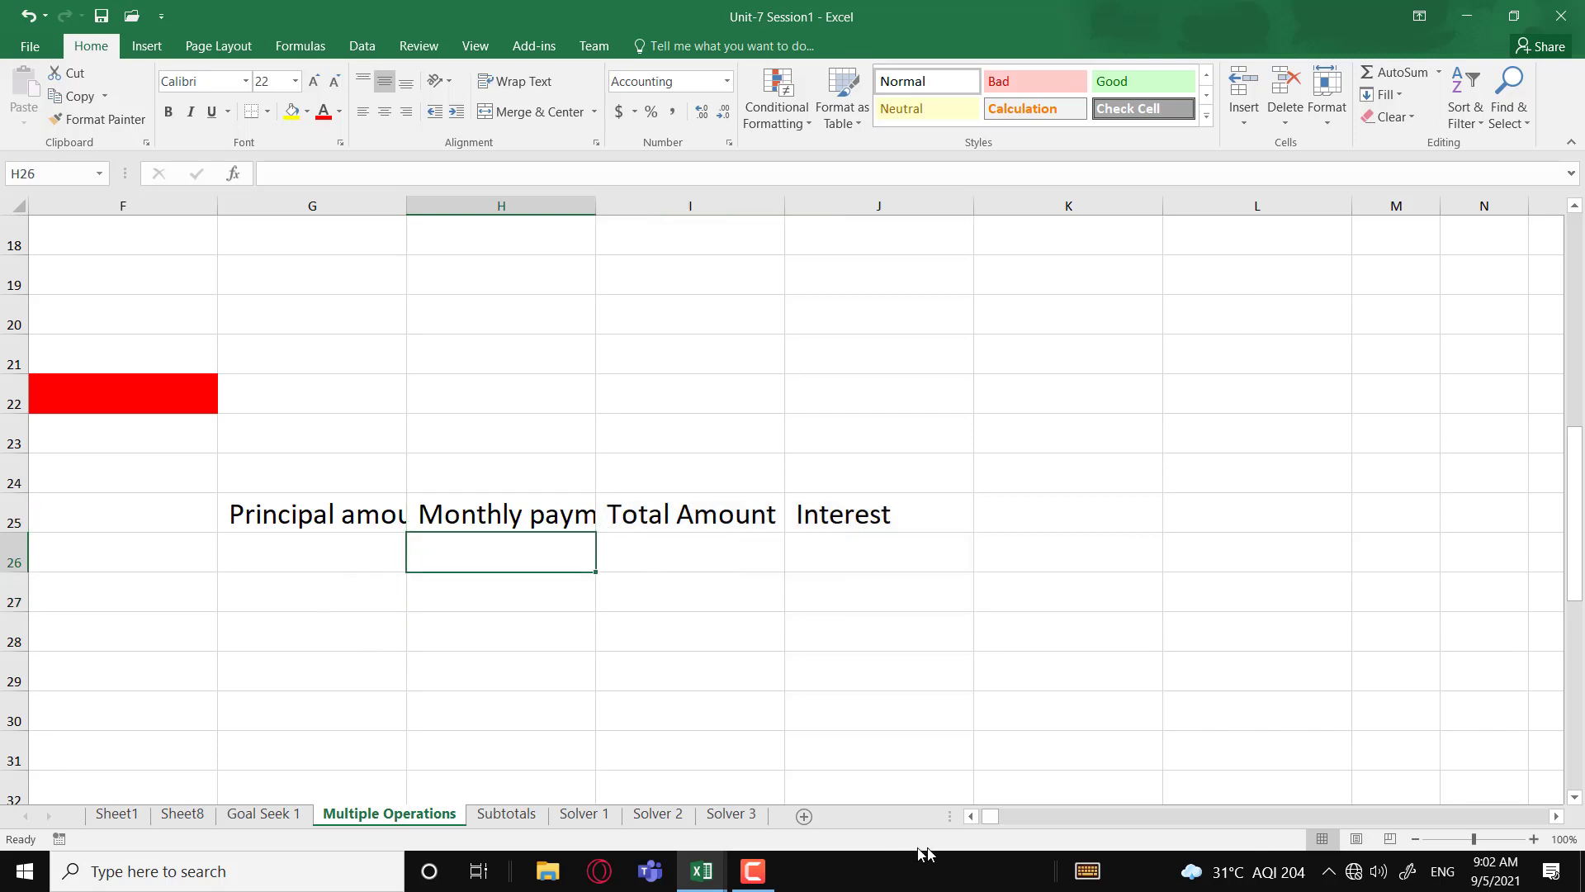
pyautogui.moveTo(989, 817); pyautogui.dragTo(975, 830)
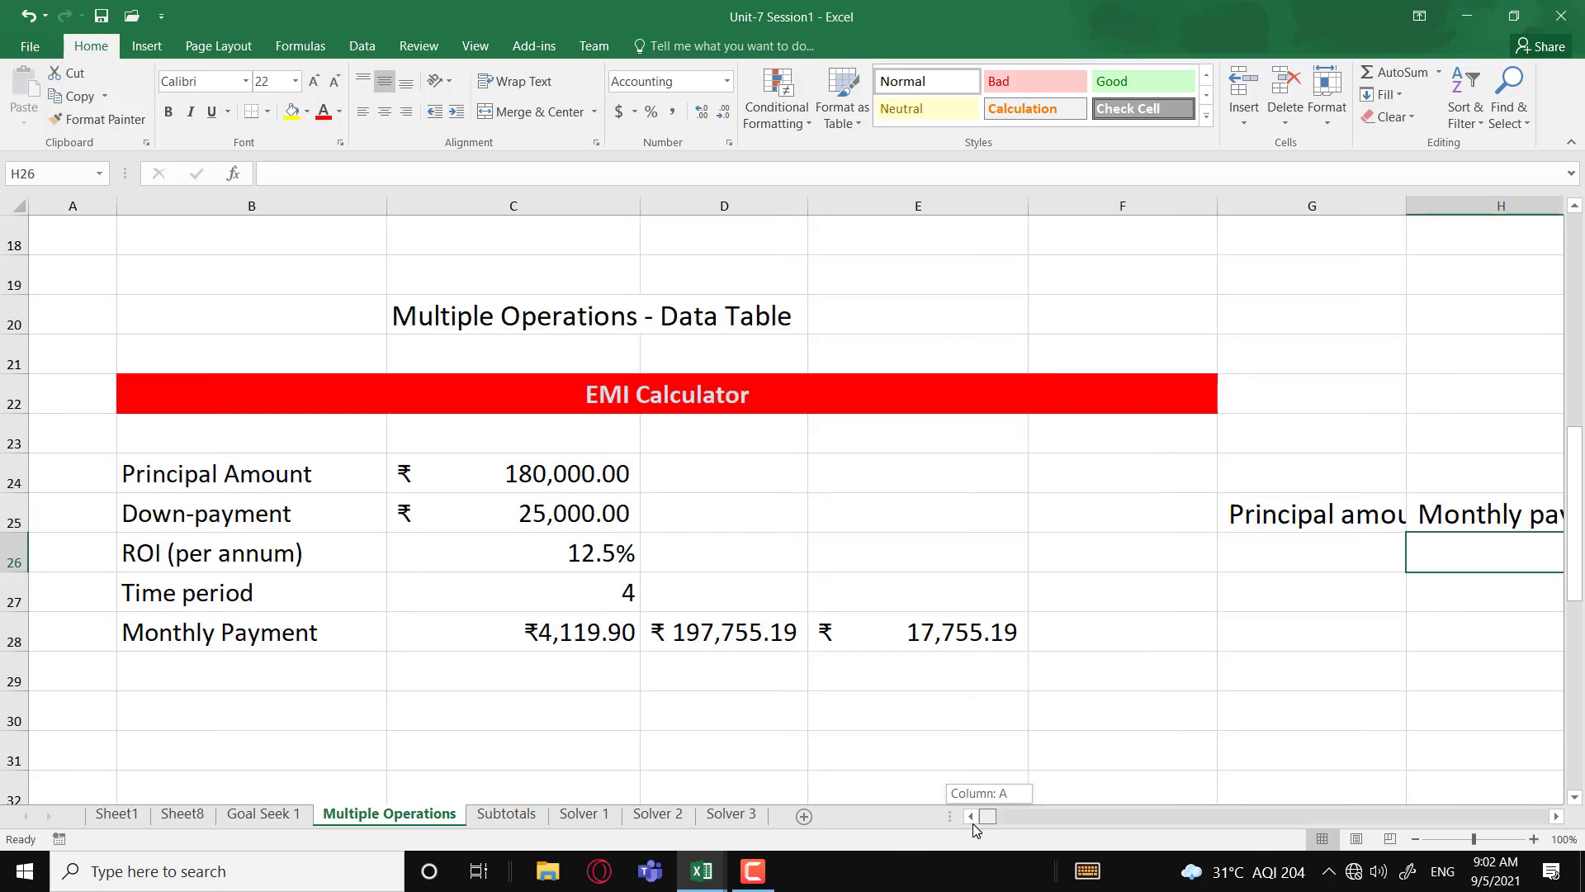
pyautogui.click(1312, 591)
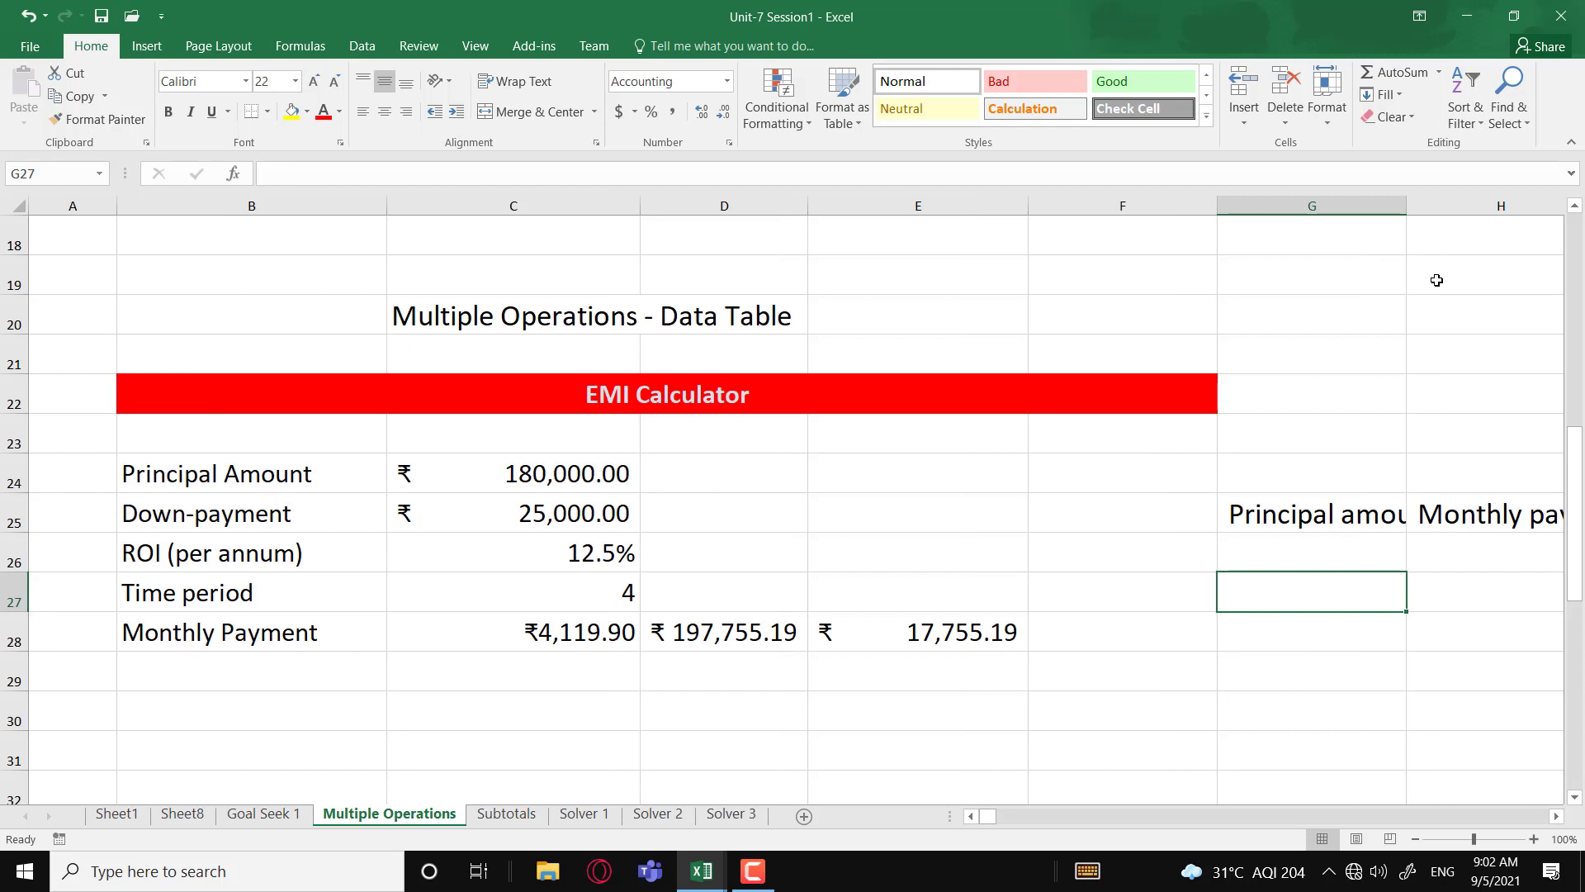
# Step: Enter 80000 in G27 and 85000 in G28, and fill the series down the column to 180,000 in G47
pyautogui.write('80000')
pyautogui.press('Return')
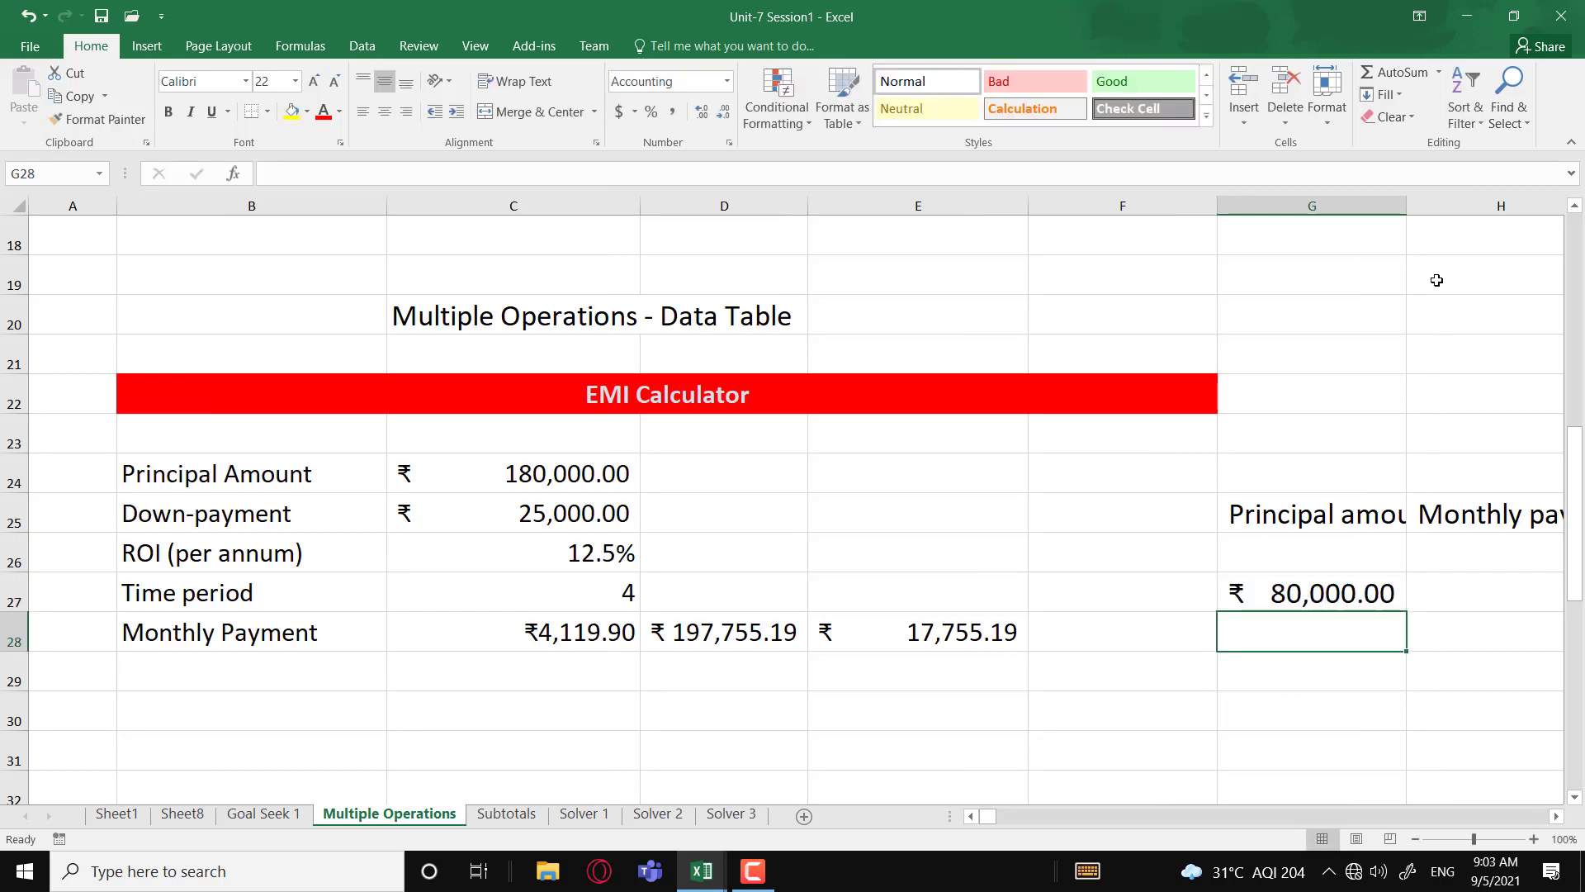
pyautogui.write('85000')
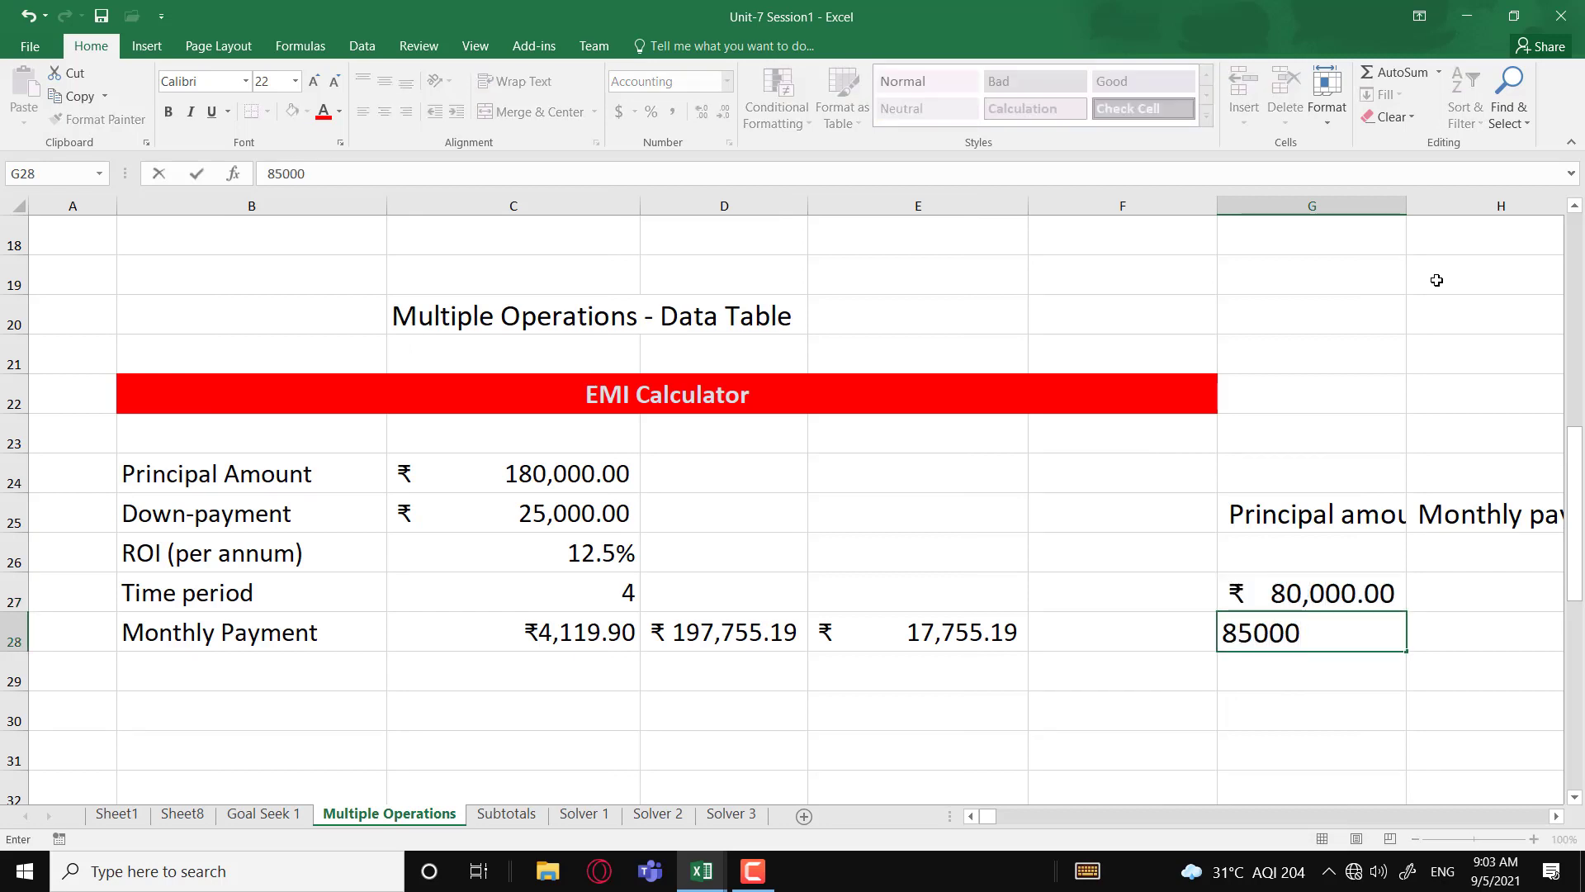
pyautogui.press('Return')
pyautogui.moveTo(1354, 592); pyautogui.dragTo(1407, 655)
pyautogui.moveTo(1374, 767)
pyautogui.mouseDown()
pyautogui.moveTo(1374, 797)
pyautogui.moveTo(1373, 743)
pyautogui.moveTo(1373, 803)
pyautogui.moveTo(1363, 775)
pyautogui.mouseUp()
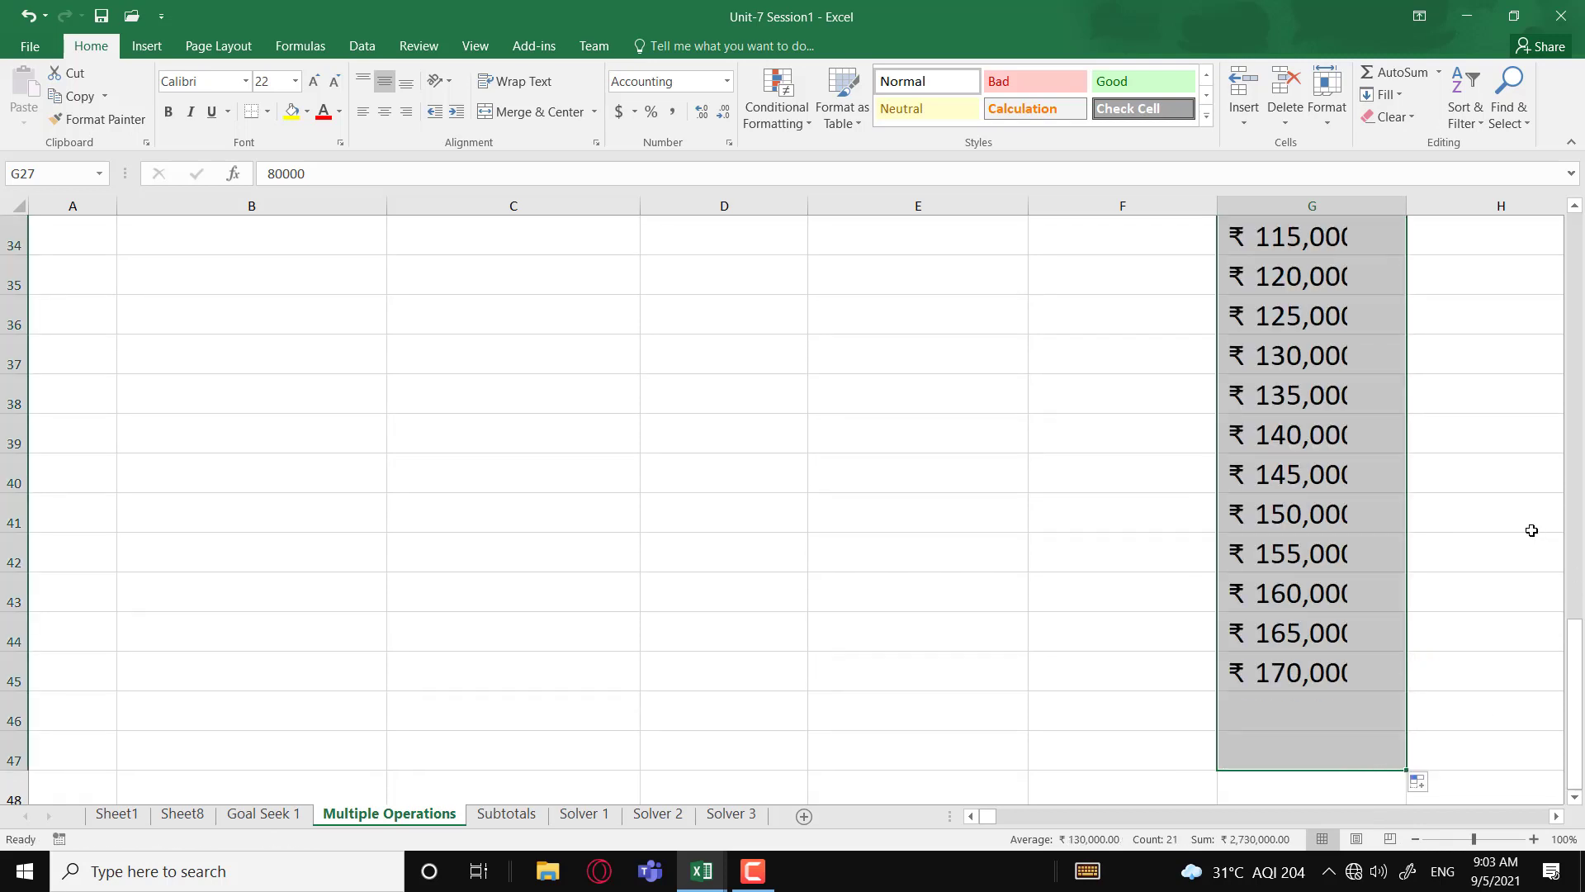
# Step: Link H26 under "Monthly payment" to the EMI calculator's monthly payment with the formula =C28
pyautogui.scroll(4, 1530, 525)
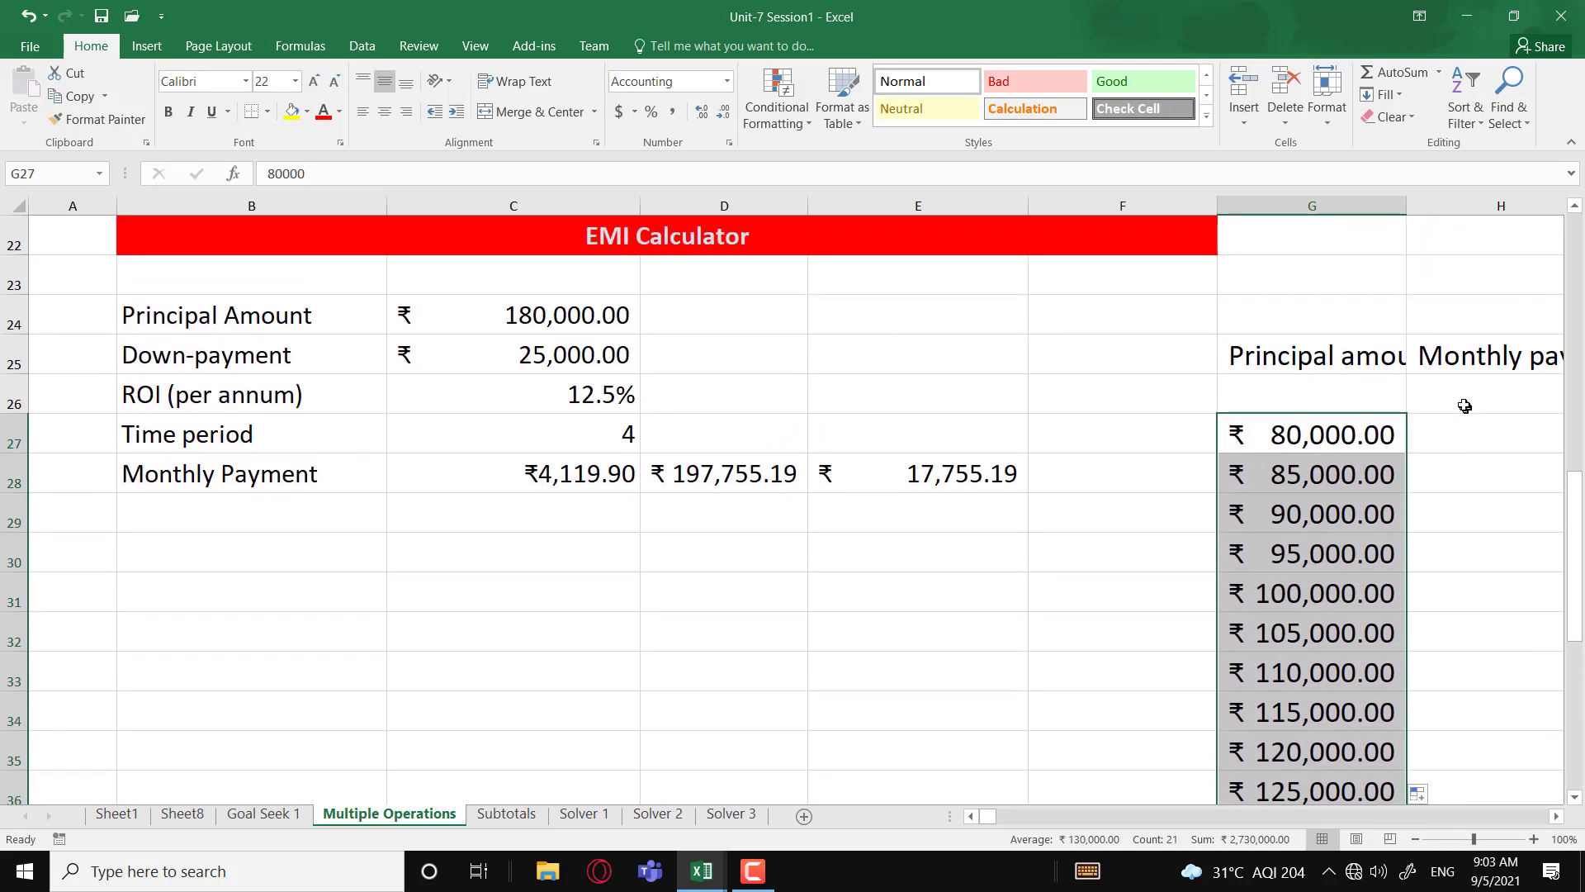
pyautogui.click(1464, 405)
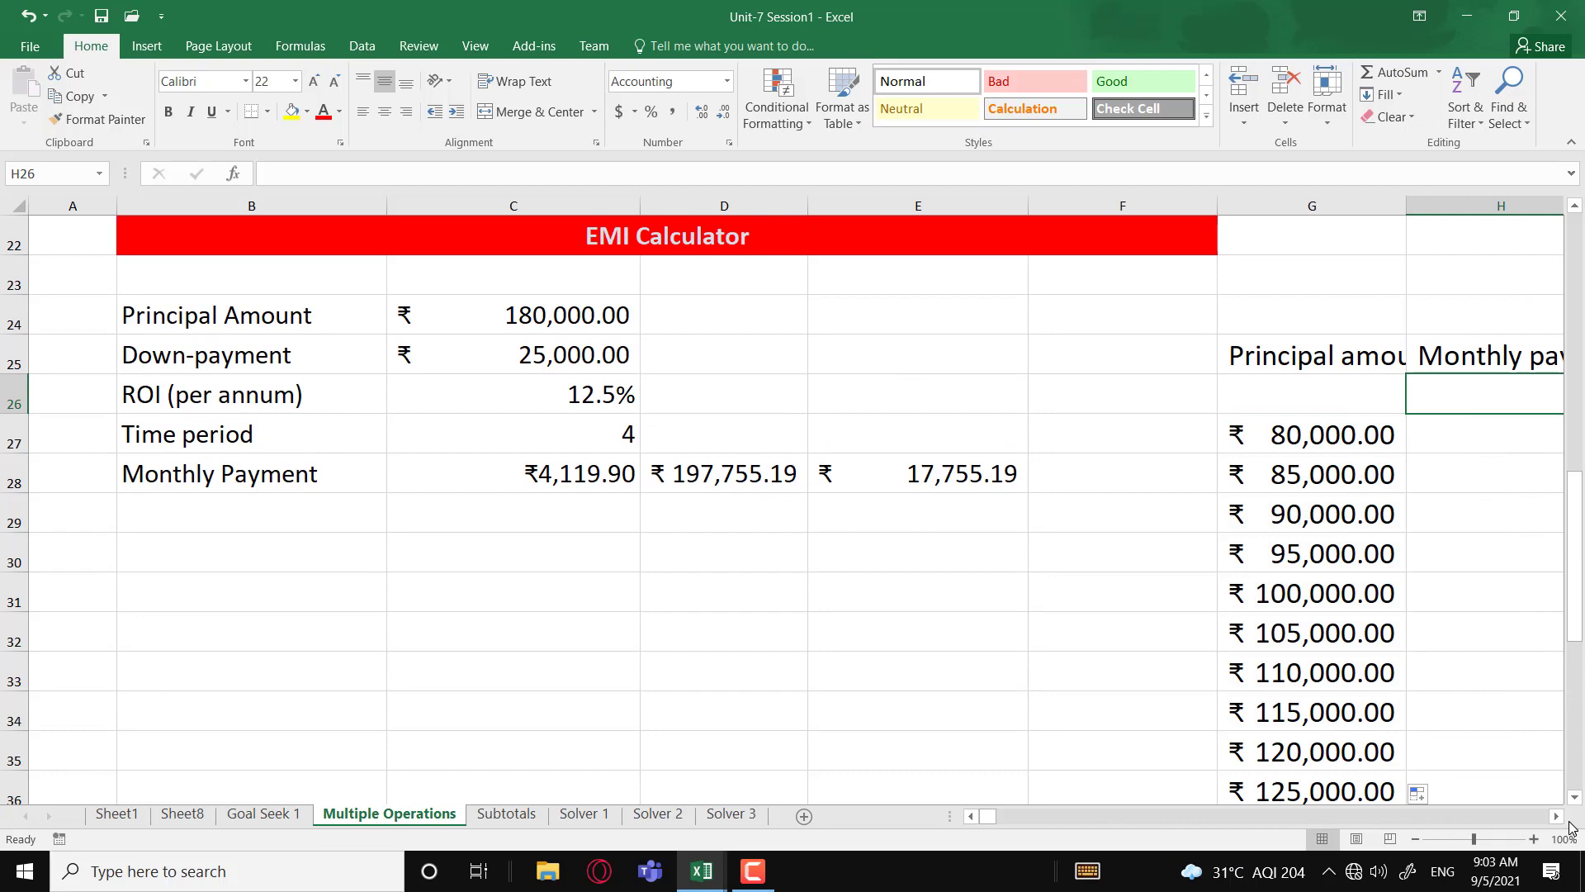
pyautogui.hscroll(3, 1563, 826)
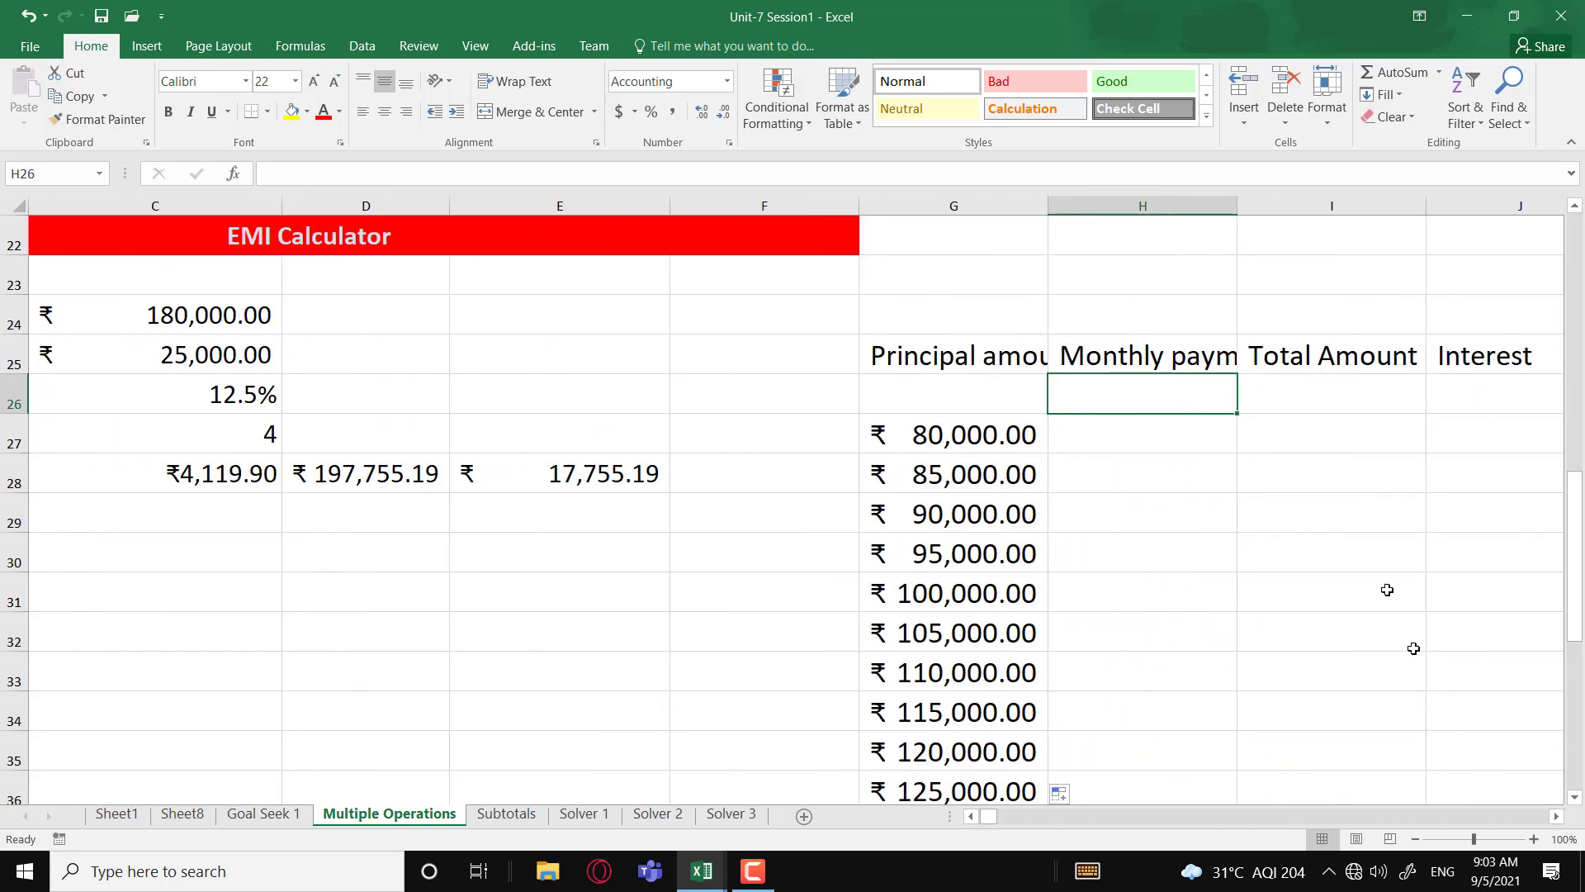
pyautogui.write('=')
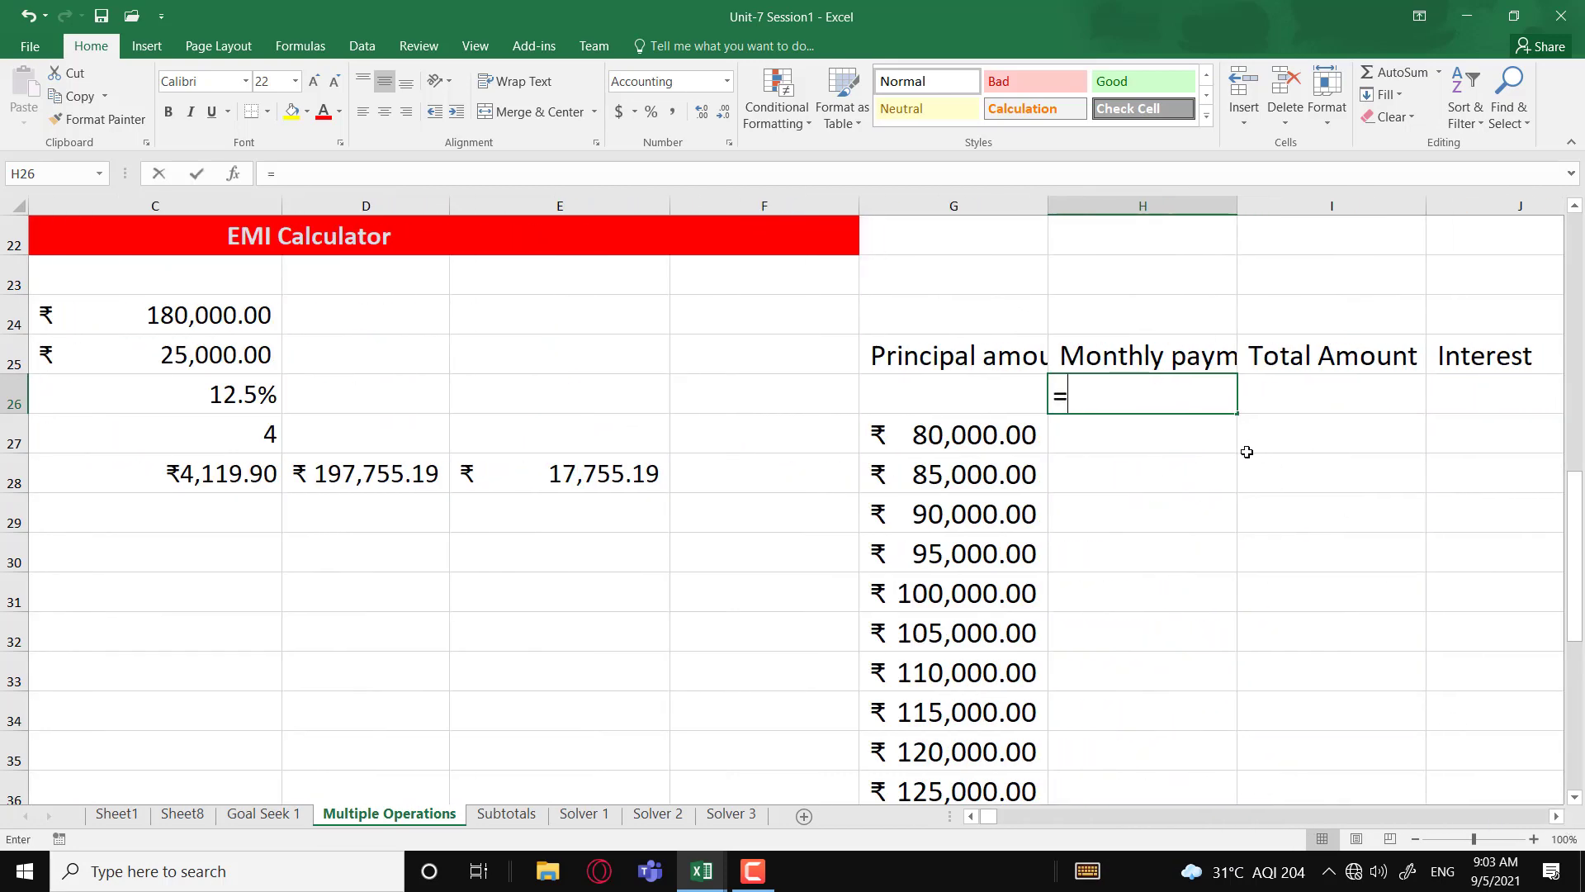
pyautogui.click(188, 481)
pyautogui.press('Return')
pyautogui.press('Up')
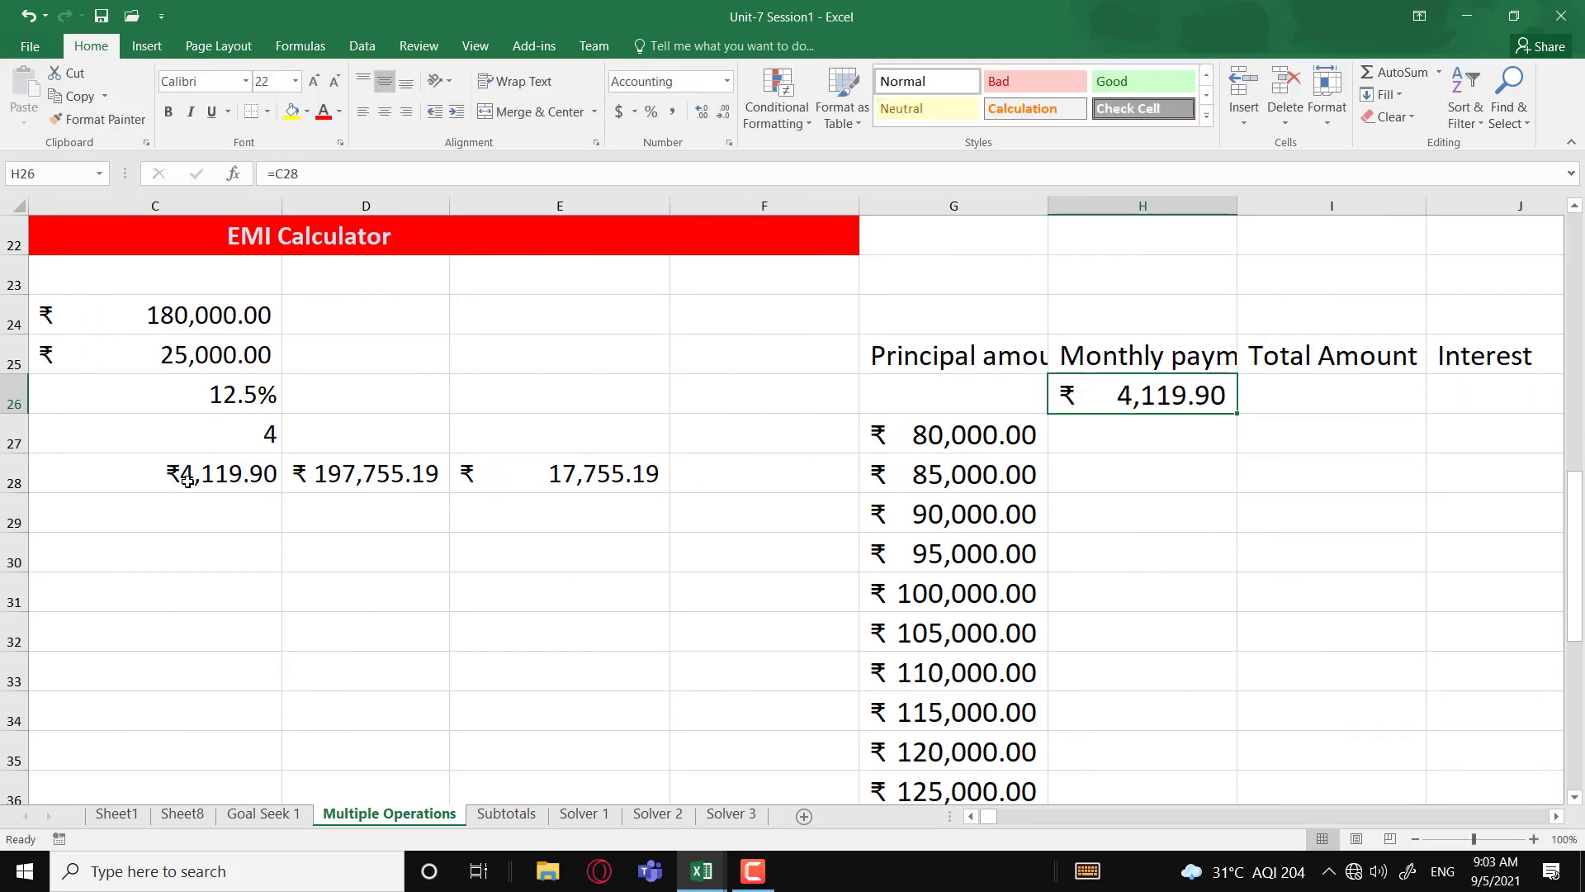
# Step: Link I26 under "Total Amount" to the calculator's total repayment with the formula =D28
pyautogui.press('Right')
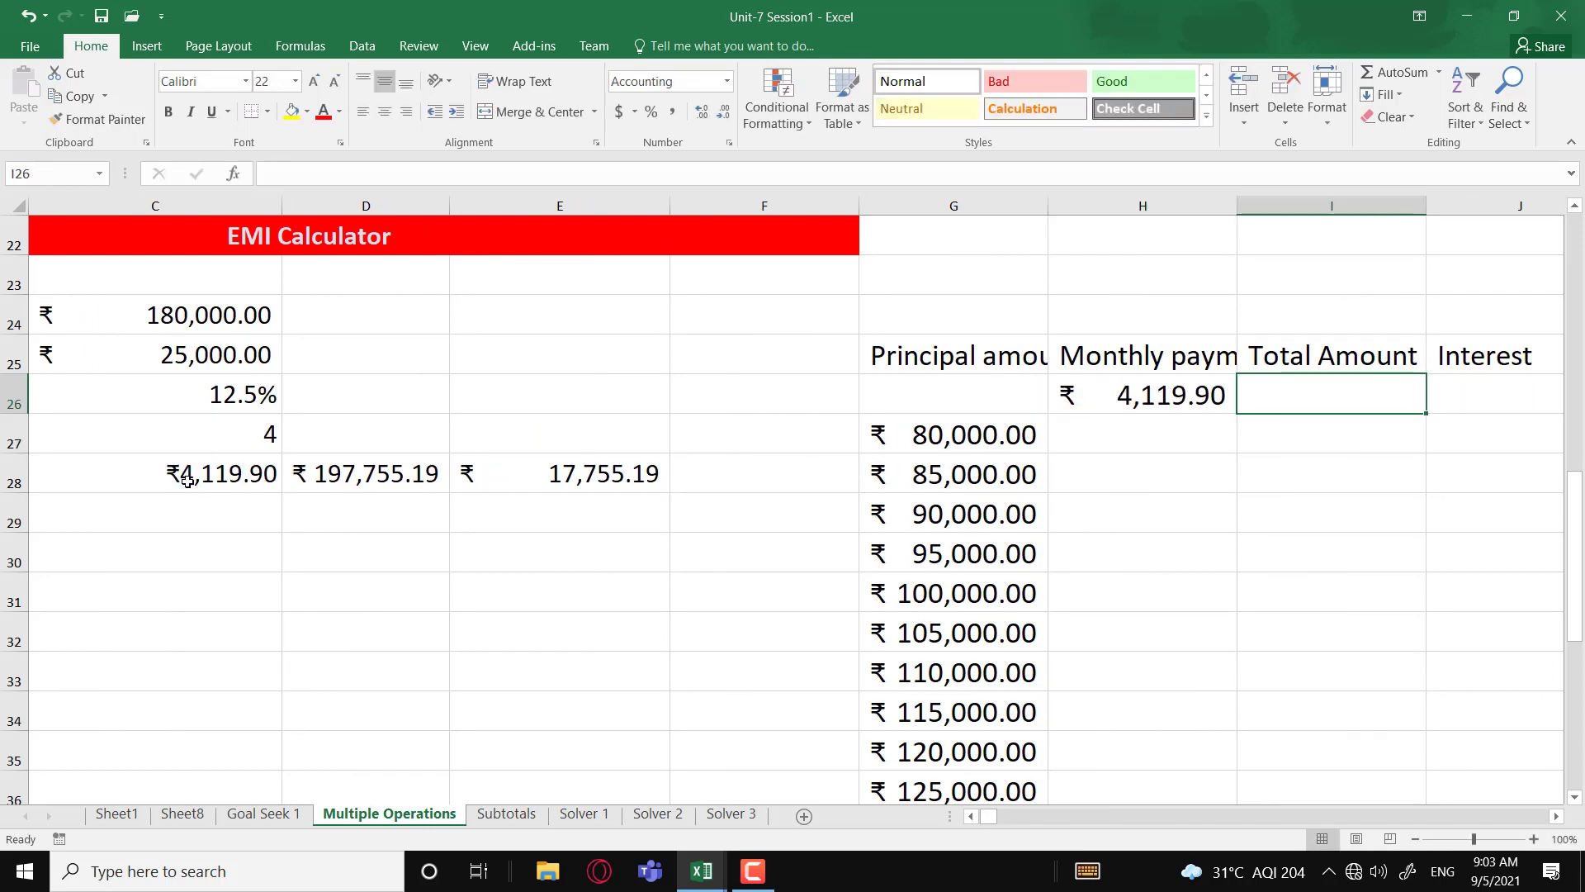
pyautogui.click(335, 473)
pyautogui.click(1264, 386)
pyautogui.write('=')
pyautogui.click(385, 476)
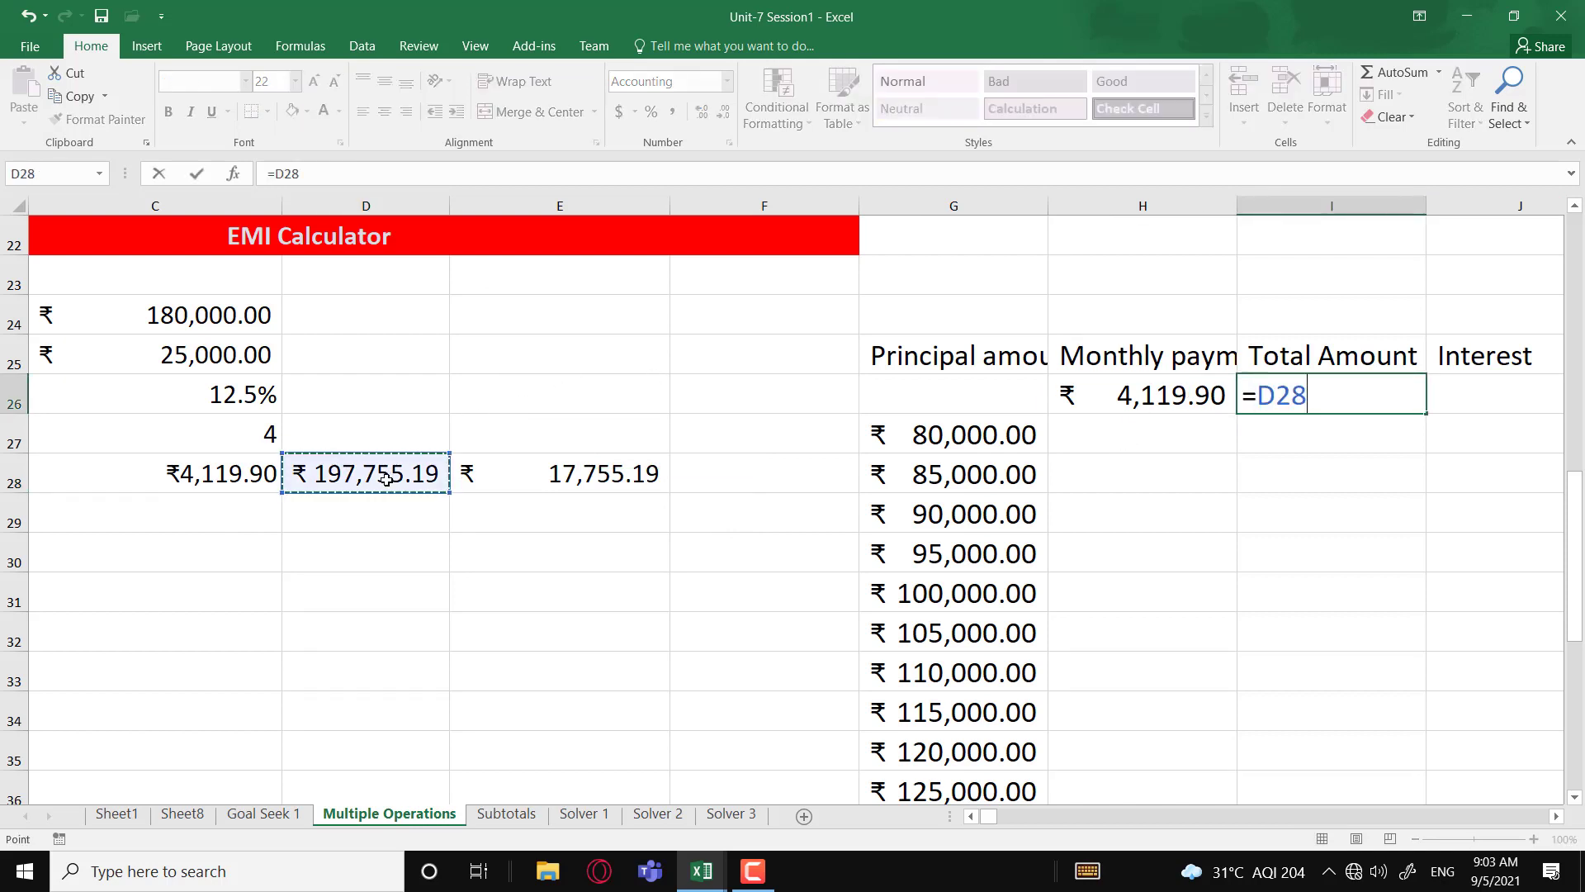
pyautogui.press('Return')
pyautogui.press('Up')
# Step: Link J26 under "Interest" to the calculator's interest value in E28
pyautogui.press('Right')
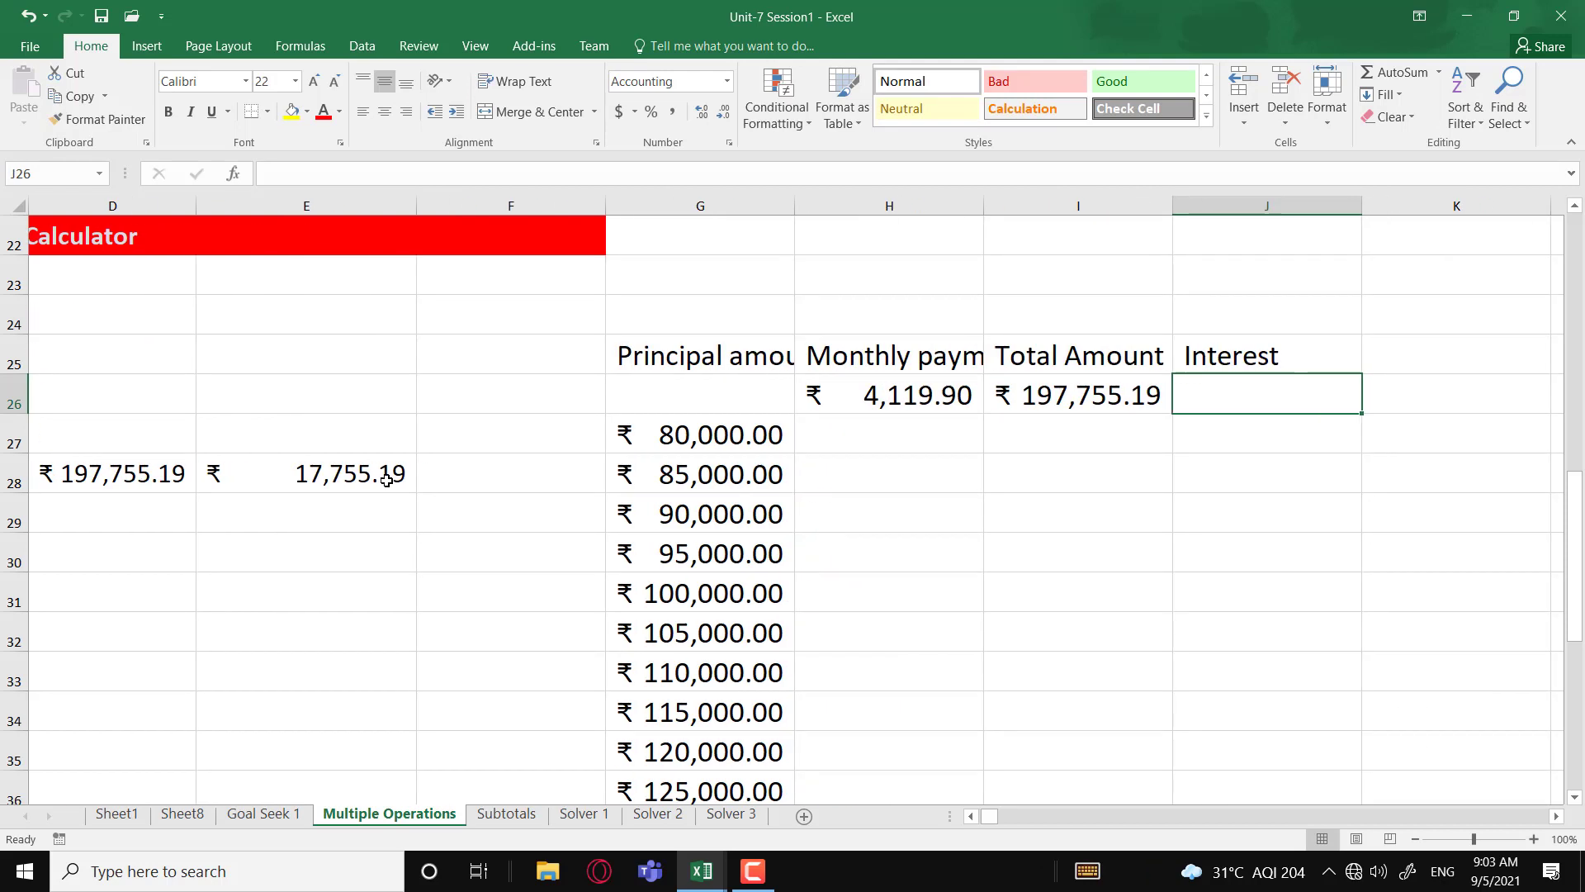
pyautogui.write('=')
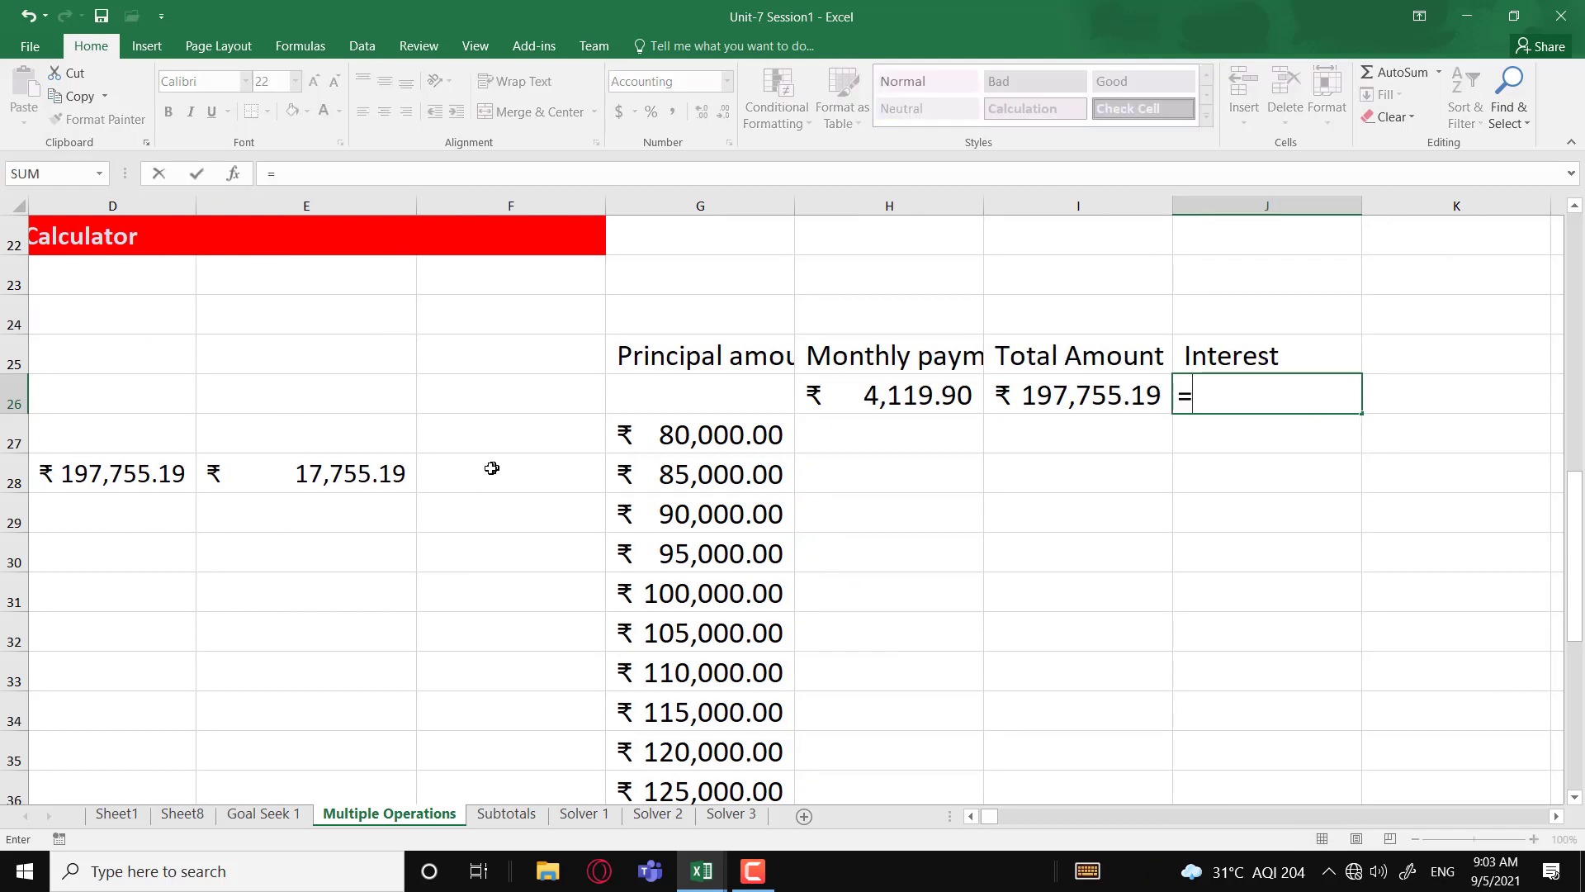
pyautogui.click(304, 477)
pyautogui.press('Return')
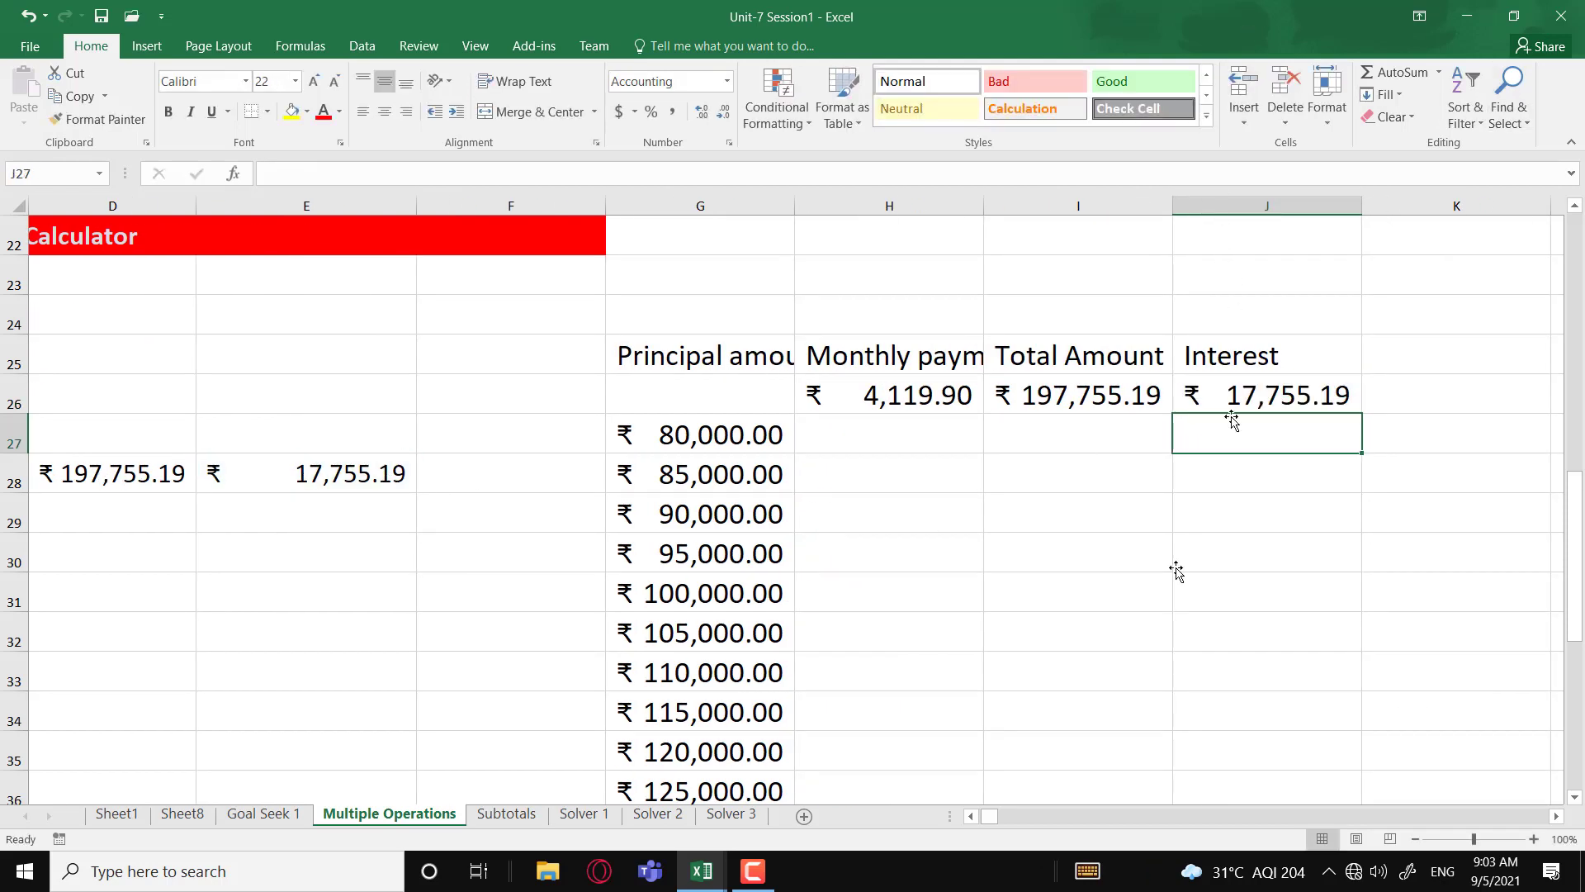
# Step: Hide the values in H26:J26 with the custom number format ;;; and check the formulas those cells hold
pyautogui.click(903, 395)
pyautogui.moveTo(903, 395); pyautogui.dragTo(1217, 393)
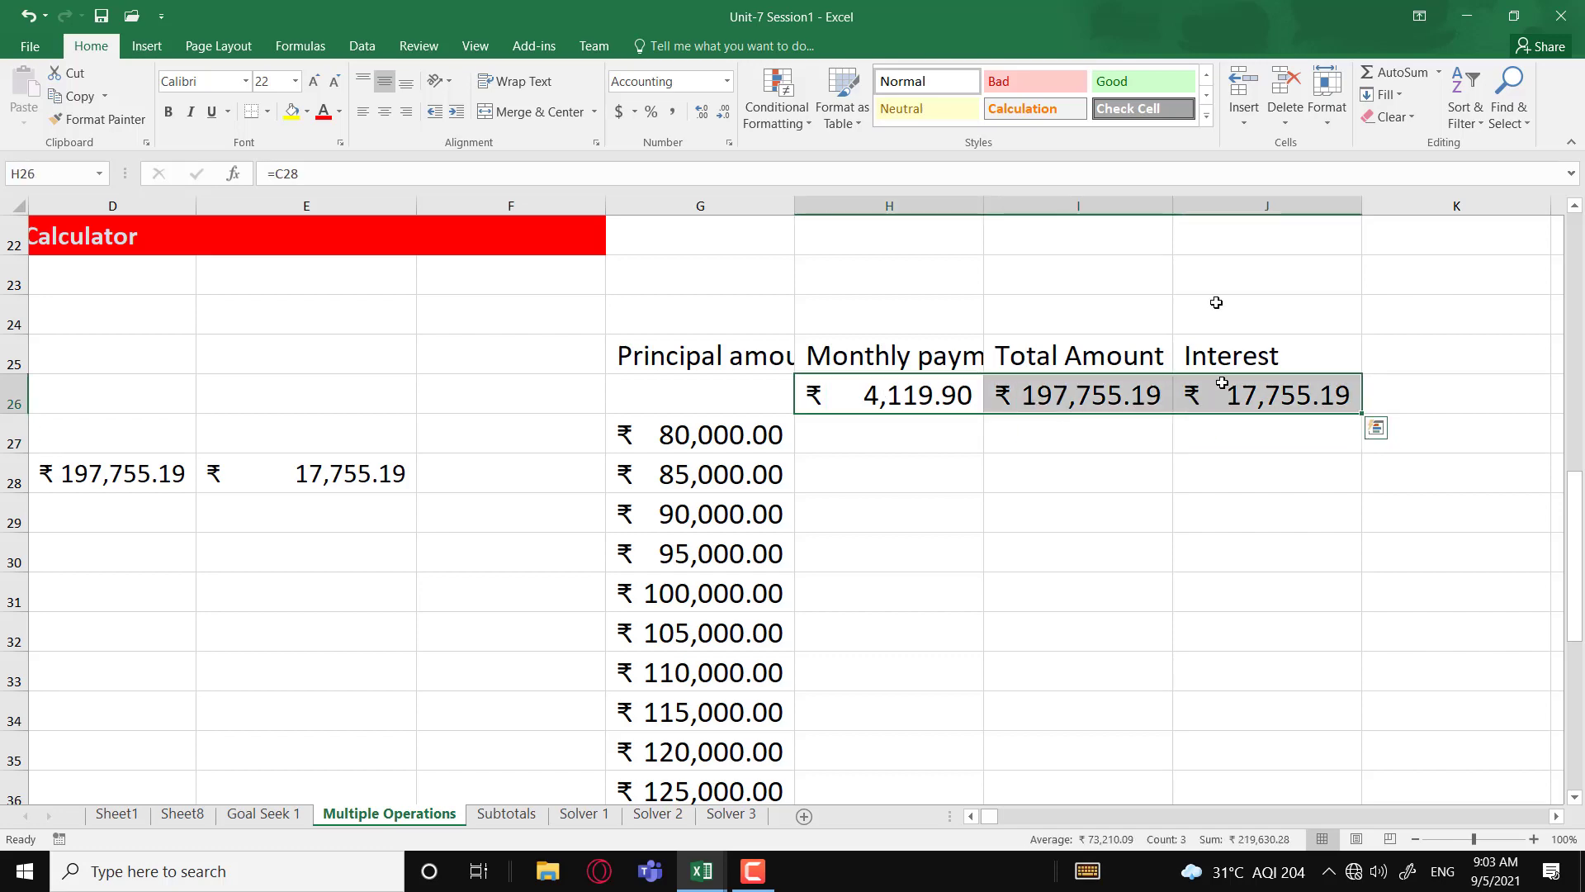
pyautogui.click(729, 144)
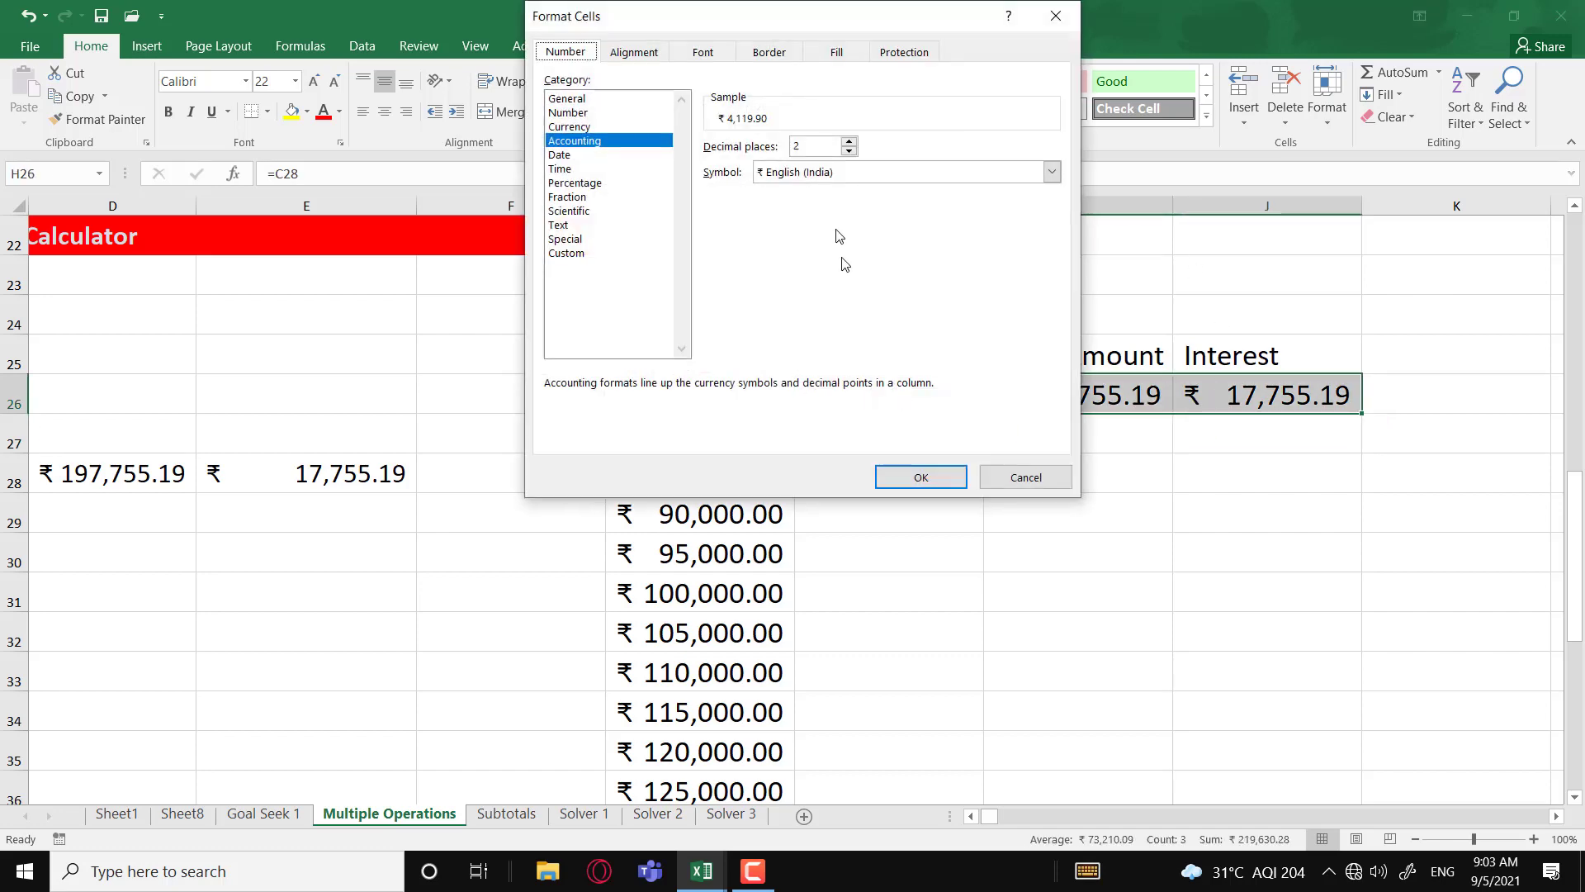
pyautogui.click(583, 254)
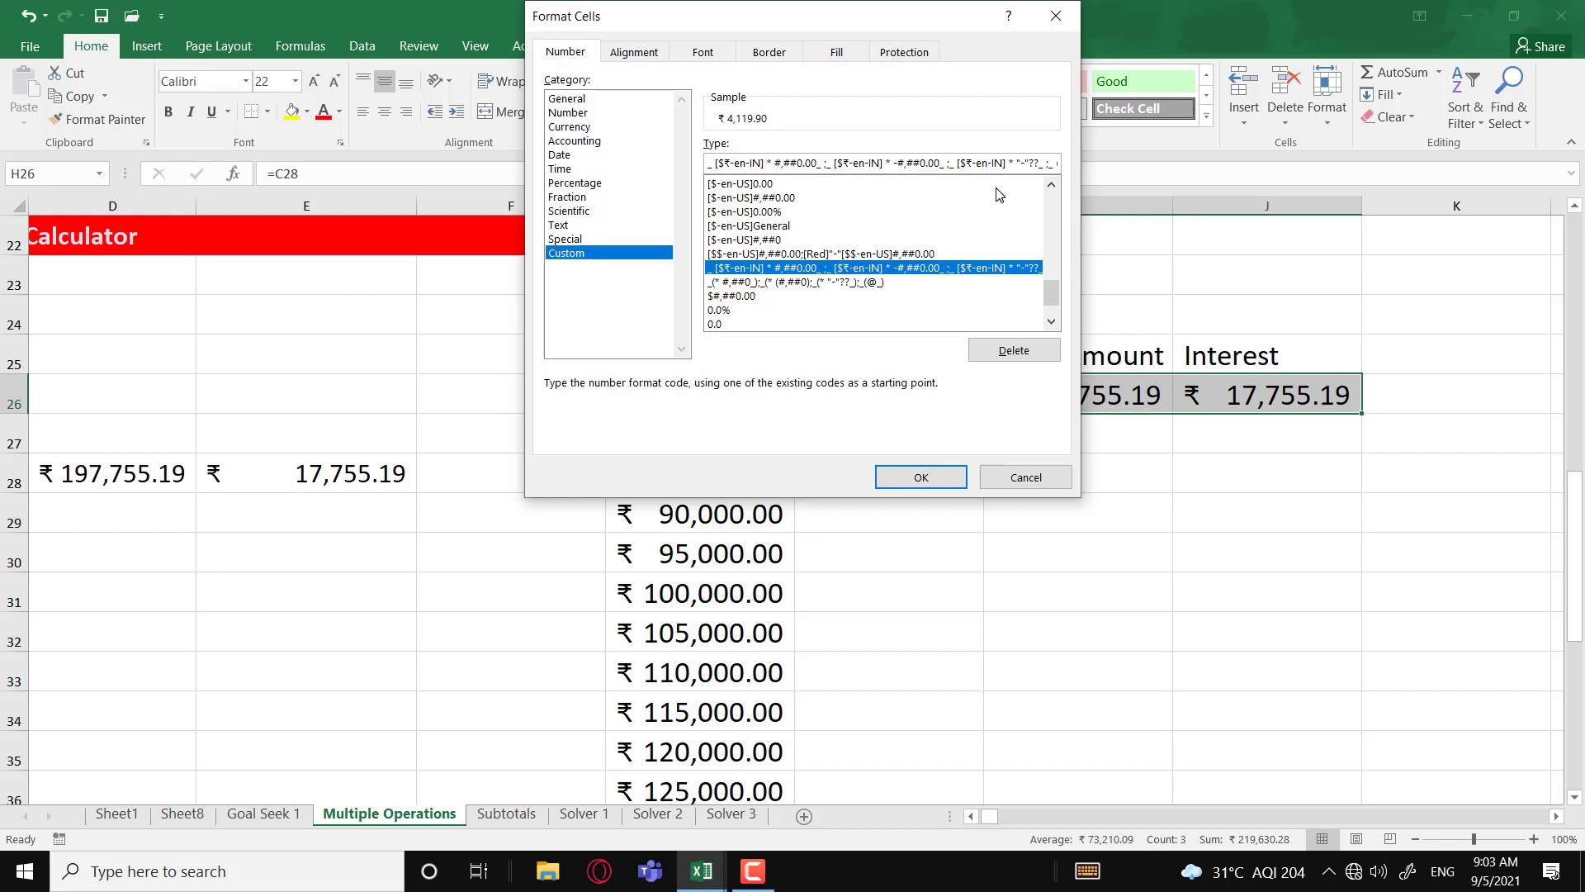
pyautogui.hotkey('shift', 'End')
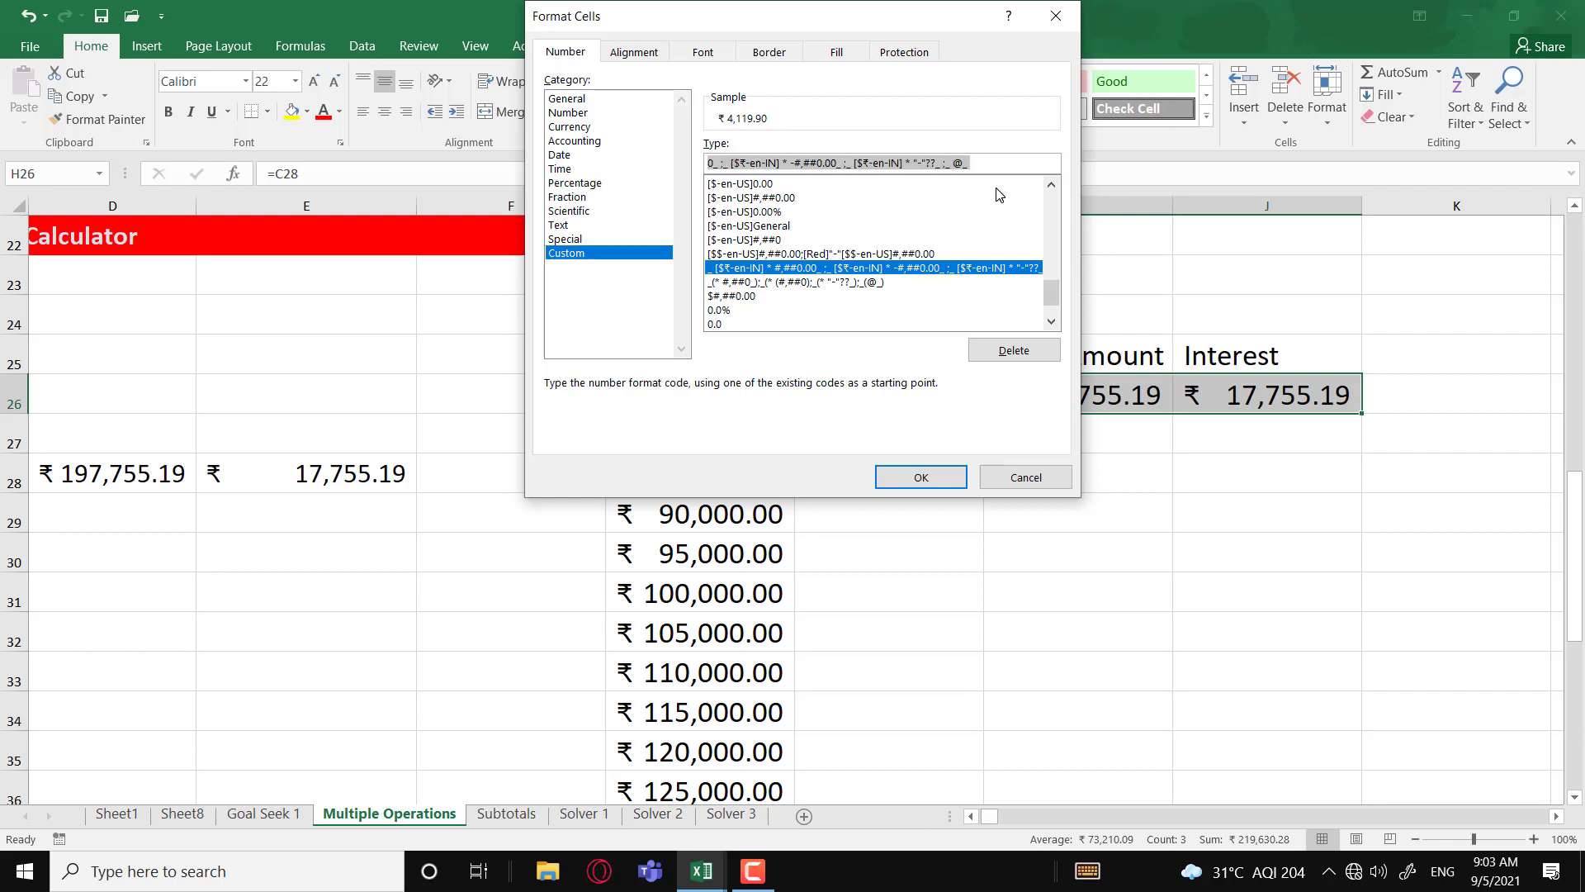
pyautogui.write(';;')
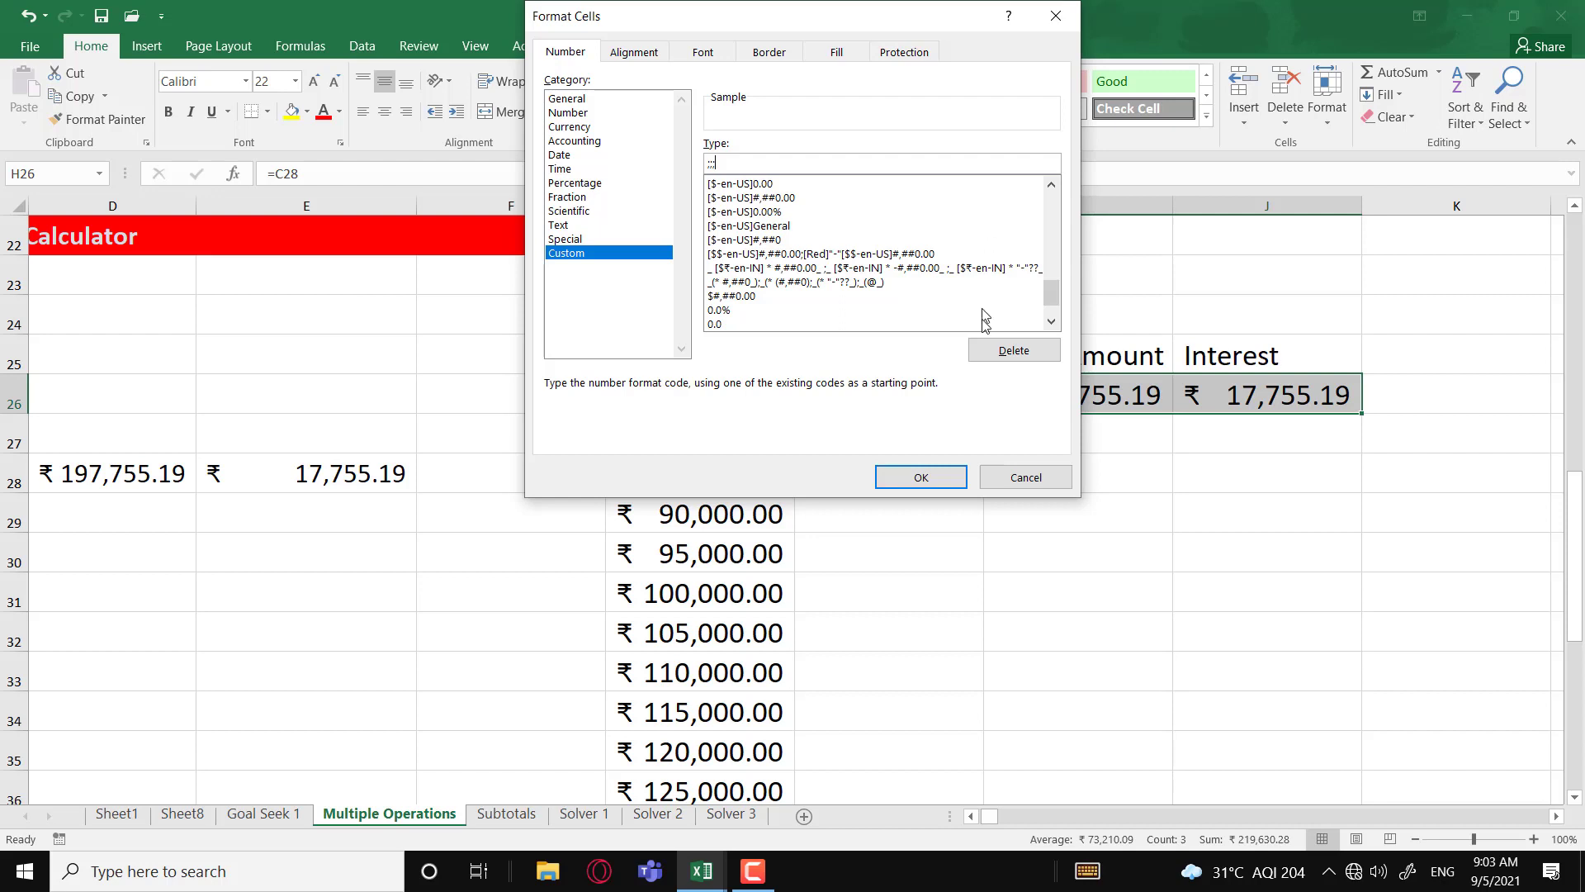
pyautogui.write(';')
pyautogui.click(921, 477)
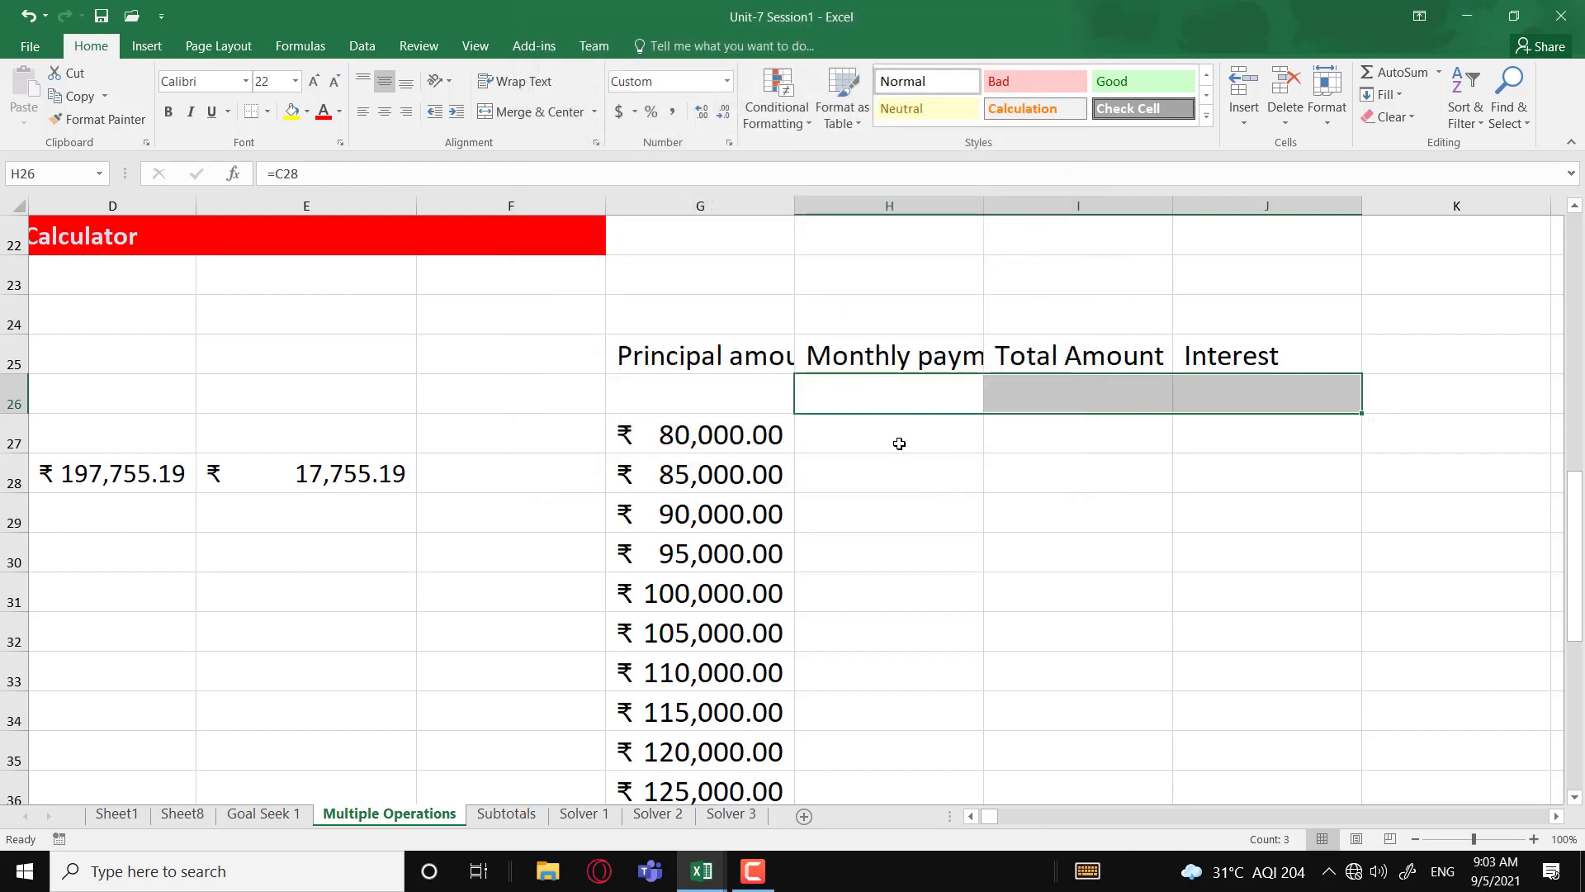
pyautogui.click(895, 403)
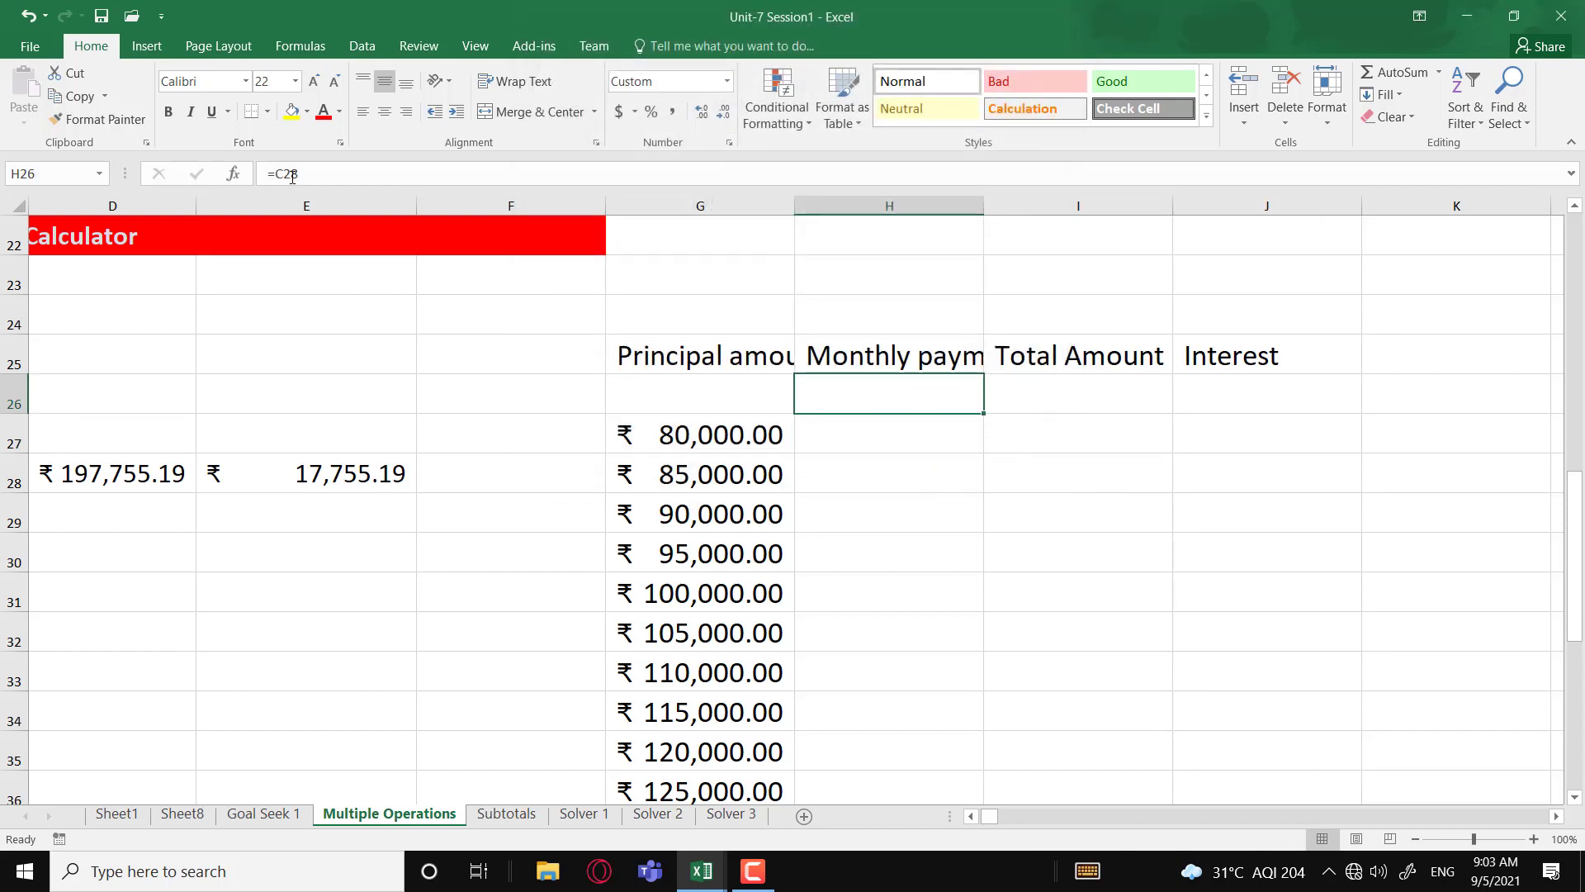
pyautogui.click(1065, 397)
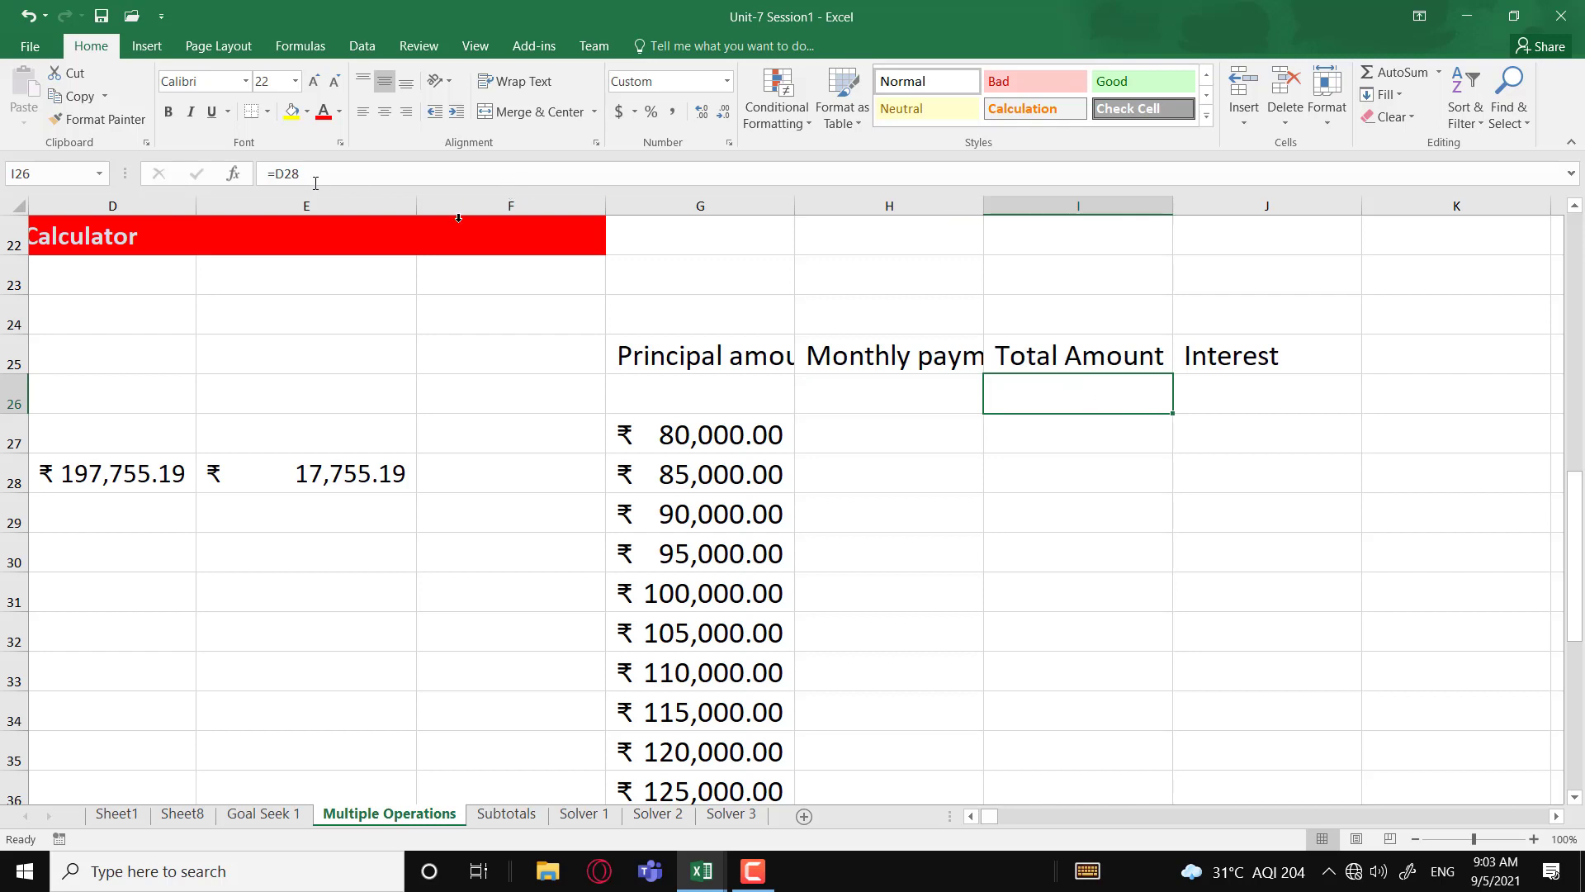
pyautogui.click(1240, 400)
# Step: Select the range from G26 to the Interest column at the last principal amount, and start a what-if Data Table for it
pyautogui.click(685, 438)
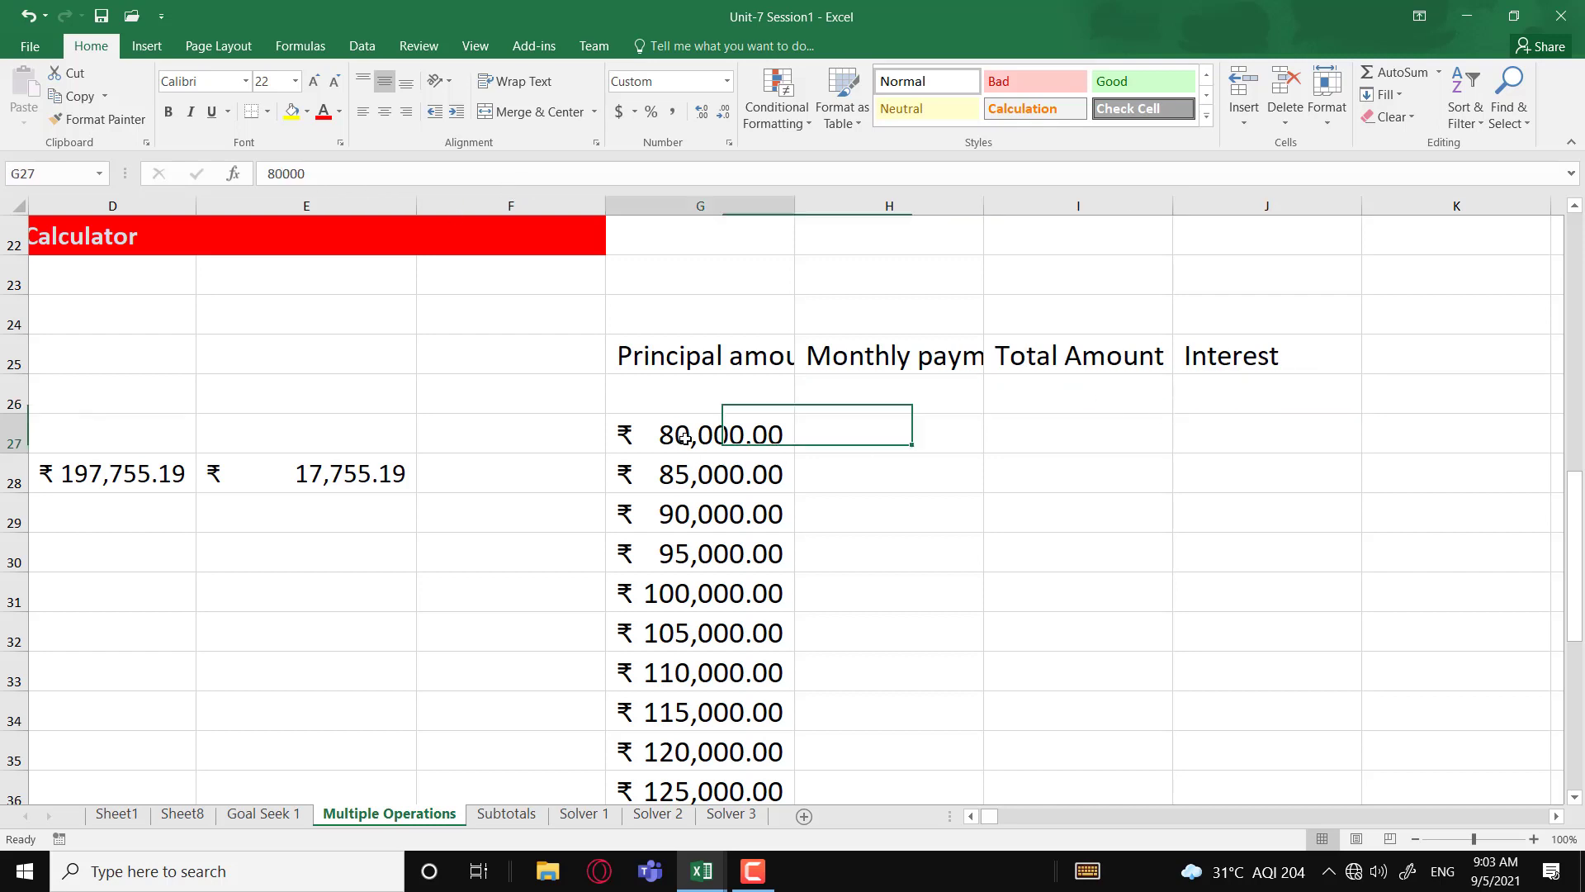
pyautogui.click(705, 392)
pyautogui.moveTo(745, 419); pyautogui.dragTo(1228, 820)
pyautogui.scroll(2, 529, 471)
pyautogui.scroll(-2, 893, 670)
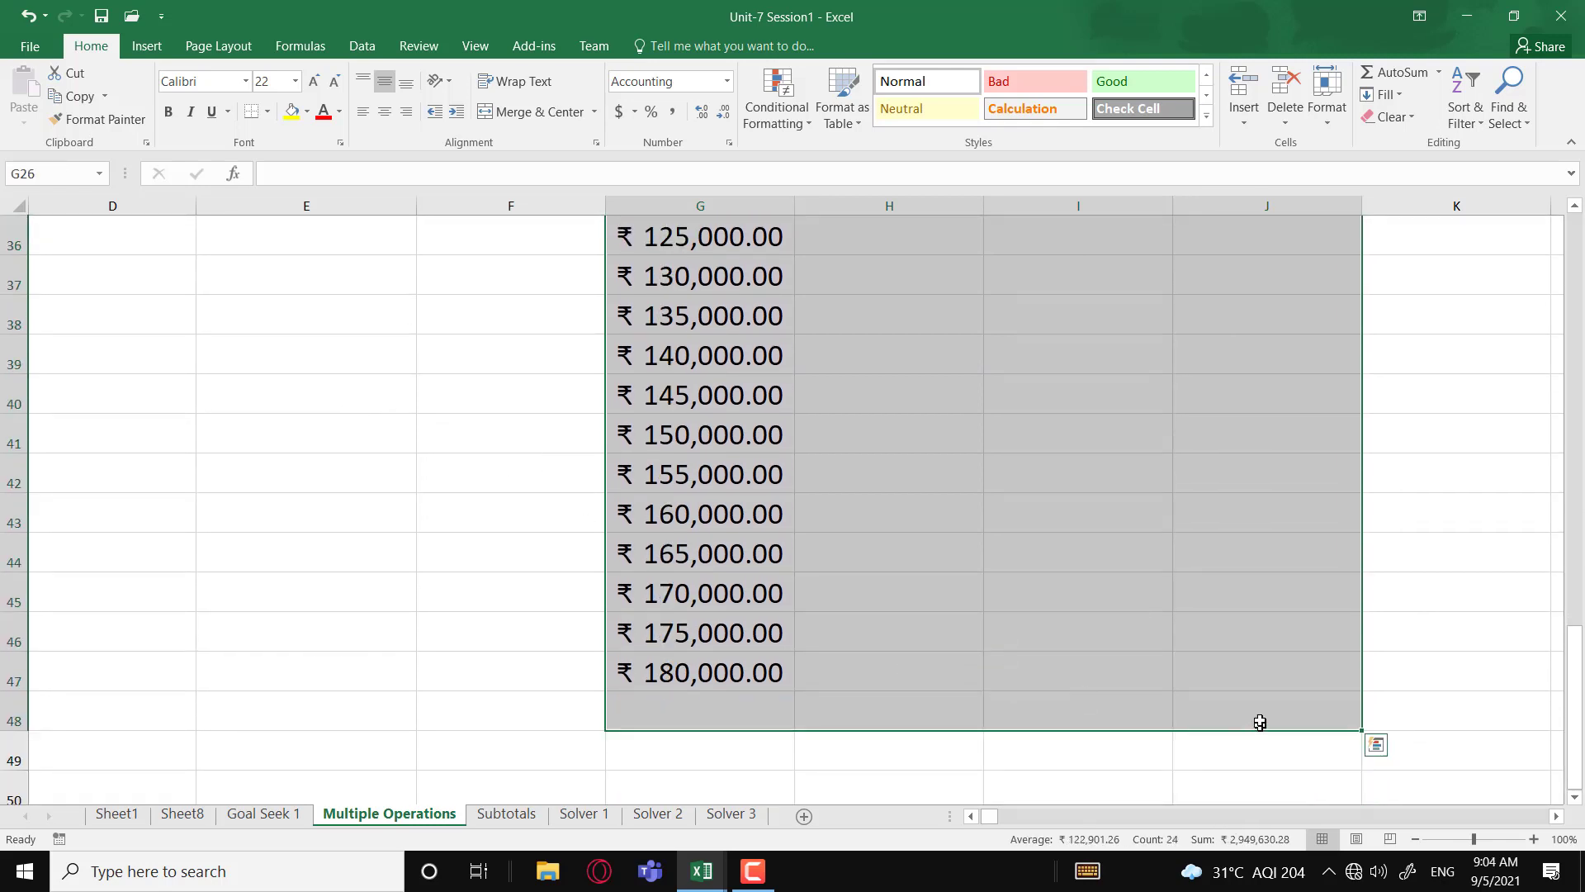
pyautogui.scroll(7, 339, 456)
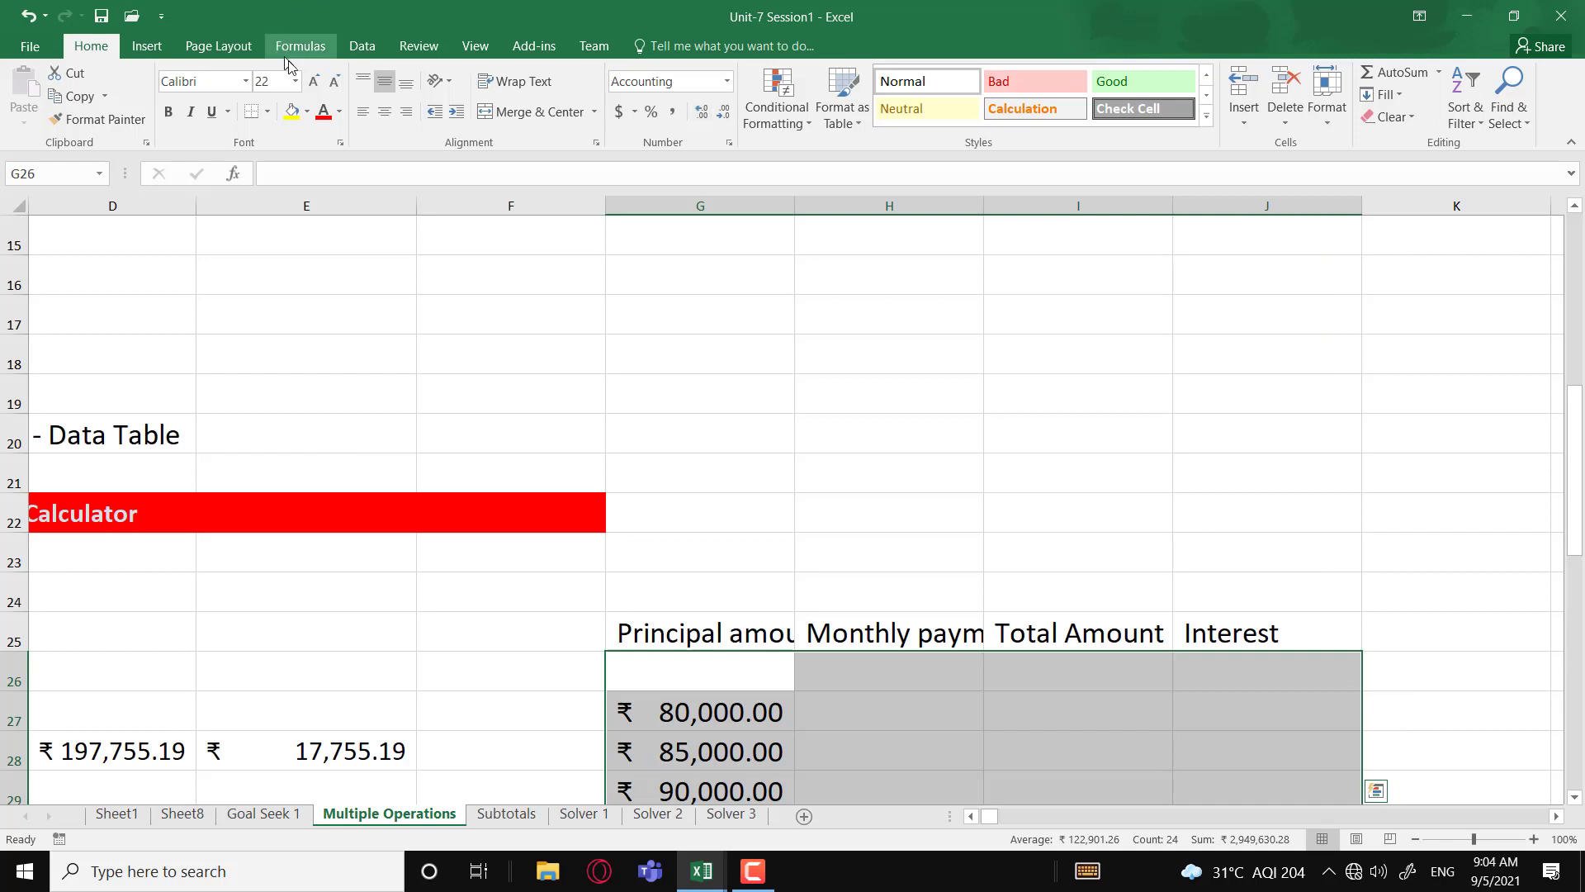
pyautogui.click(362, 46)
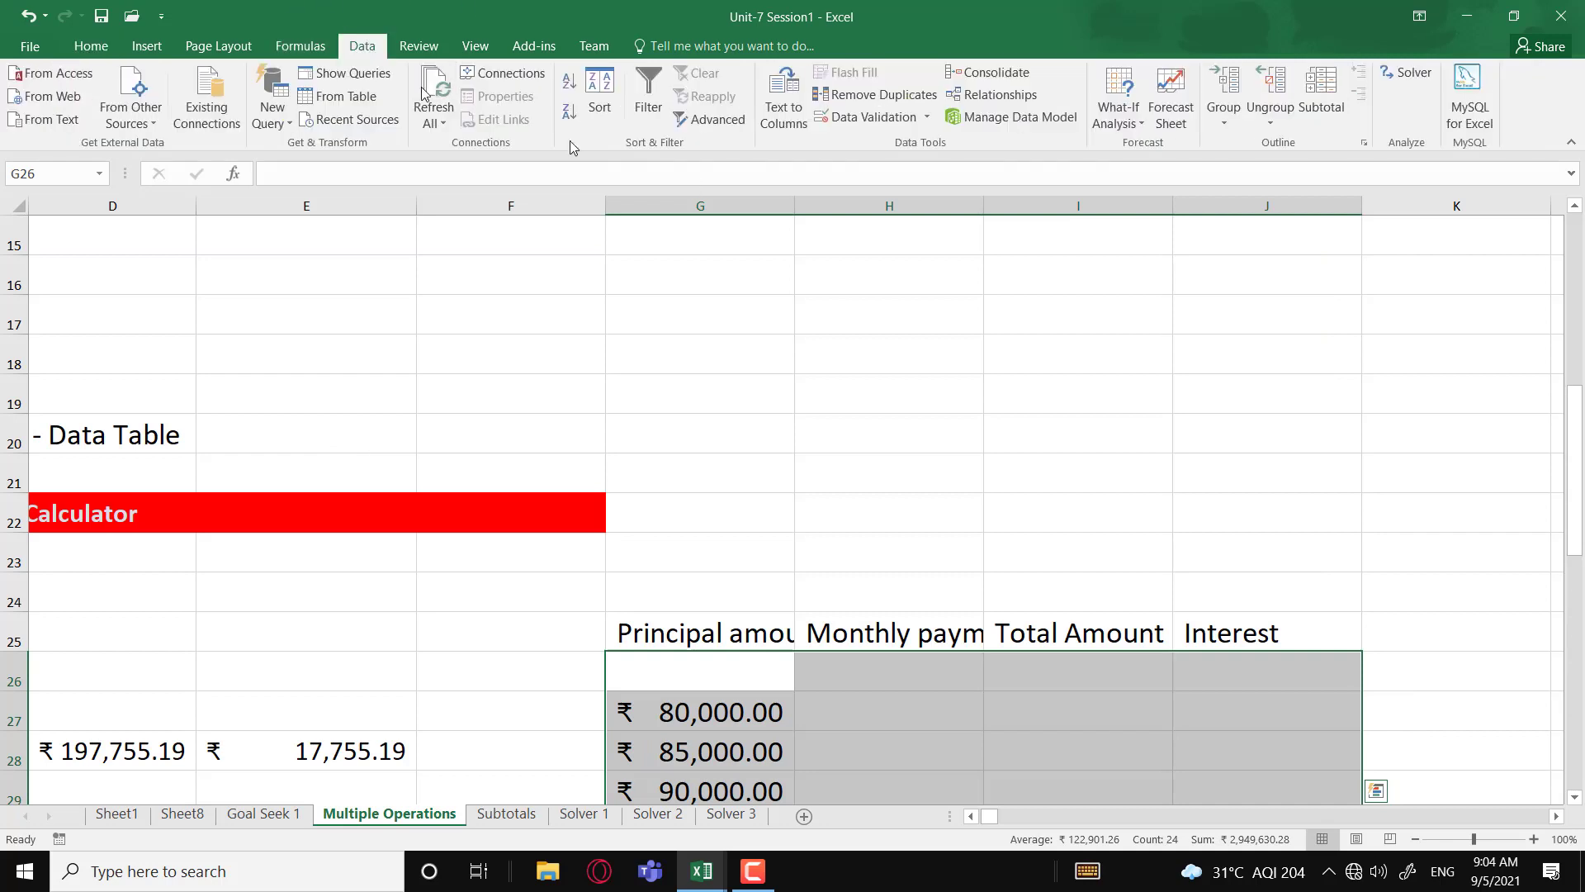
pyautogui.click(1119, 113)
pyautogui.click(1143, 196)
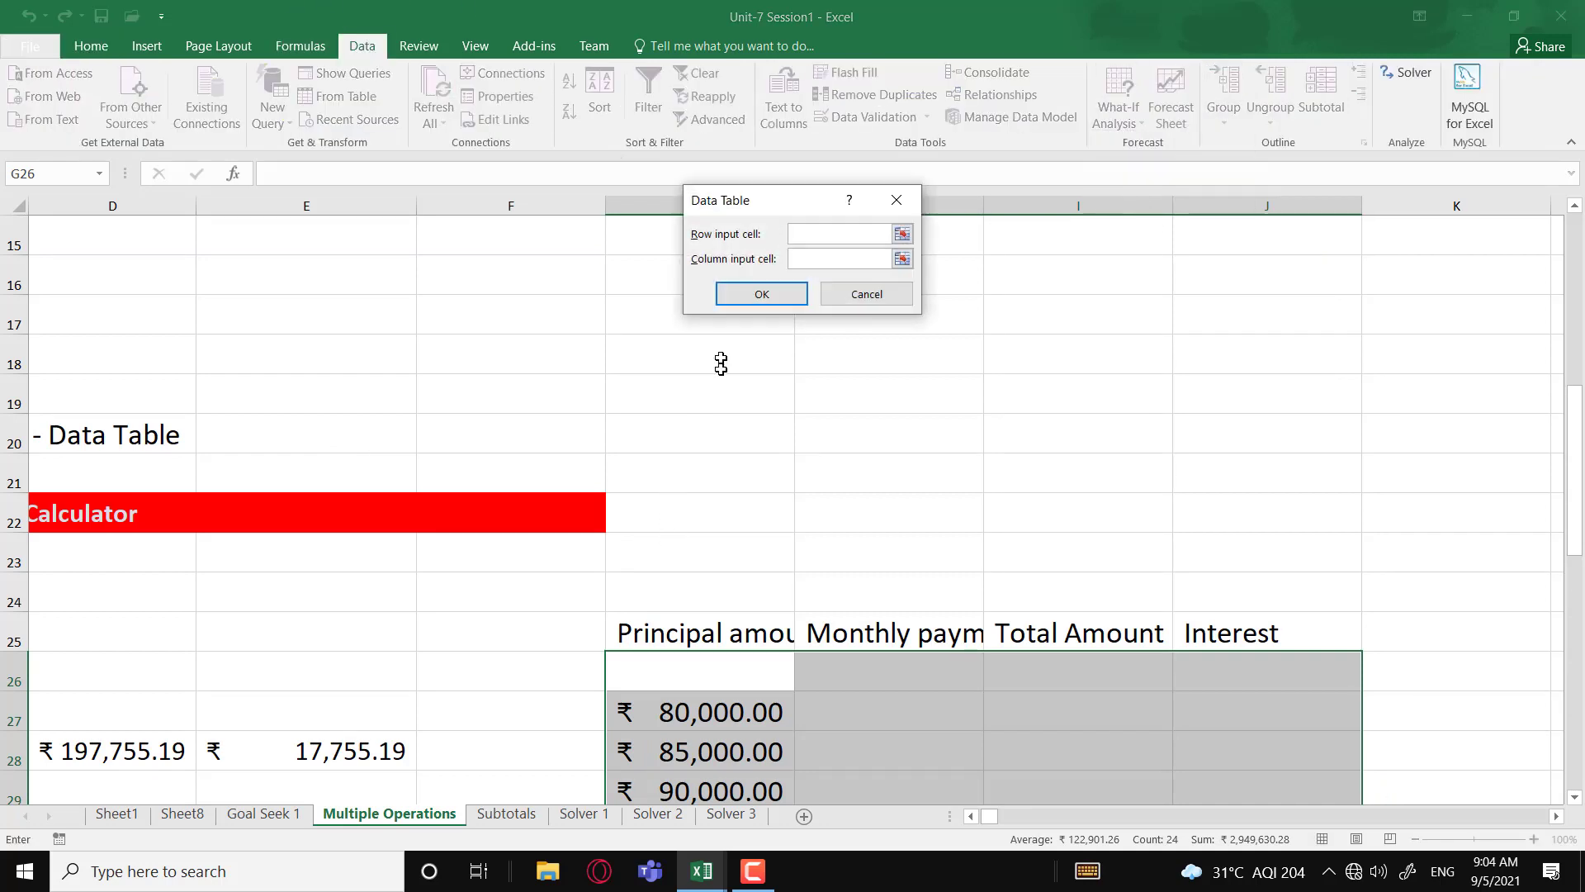
# Step: Generate the data table with the calculator's principal amount, $C$24, as the column input cell and no row input cell
pyautogui.scroll(-3, 510, 545)
pyautogui.scroll(-1, 510, 545)
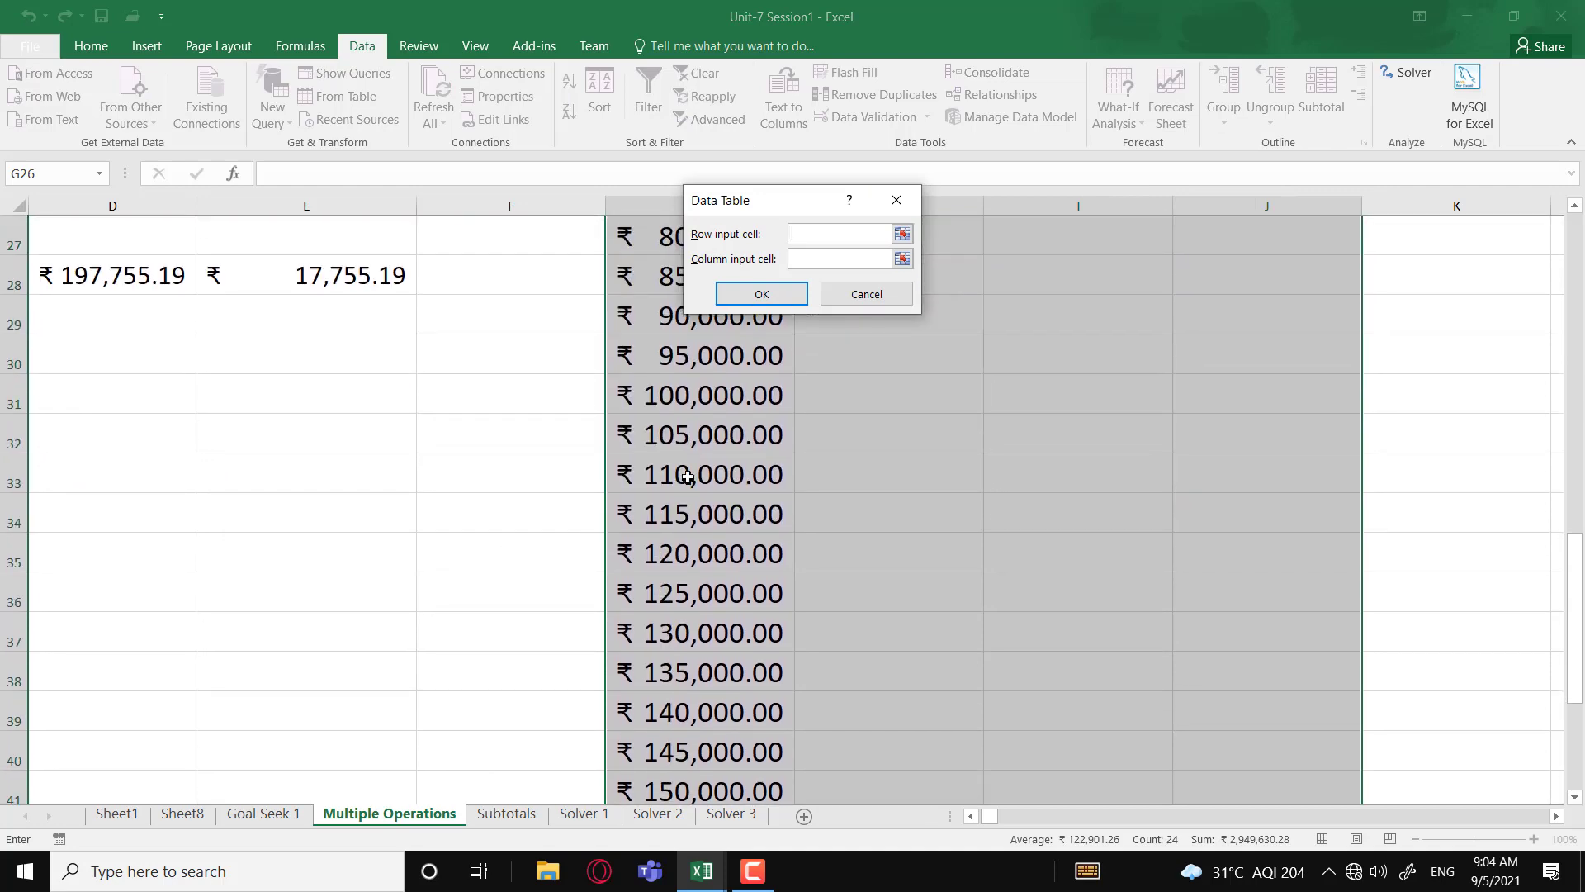
pyautogui.moveTo(987, 816); pyautogui.dragTo(976, 816)
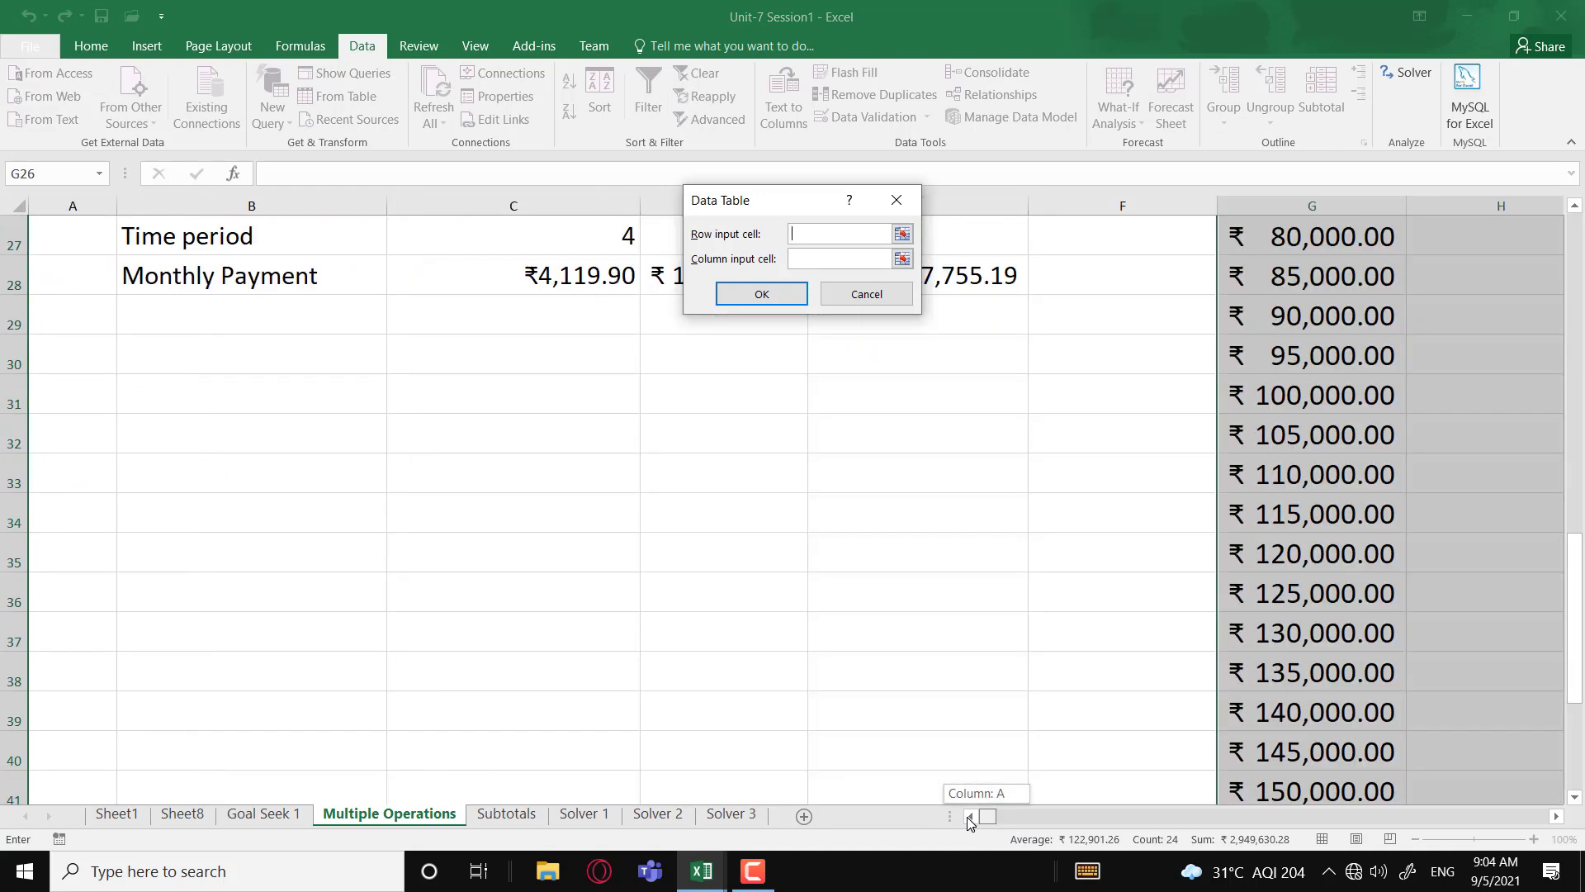
pyautogui.scroll(2, 842, 396)
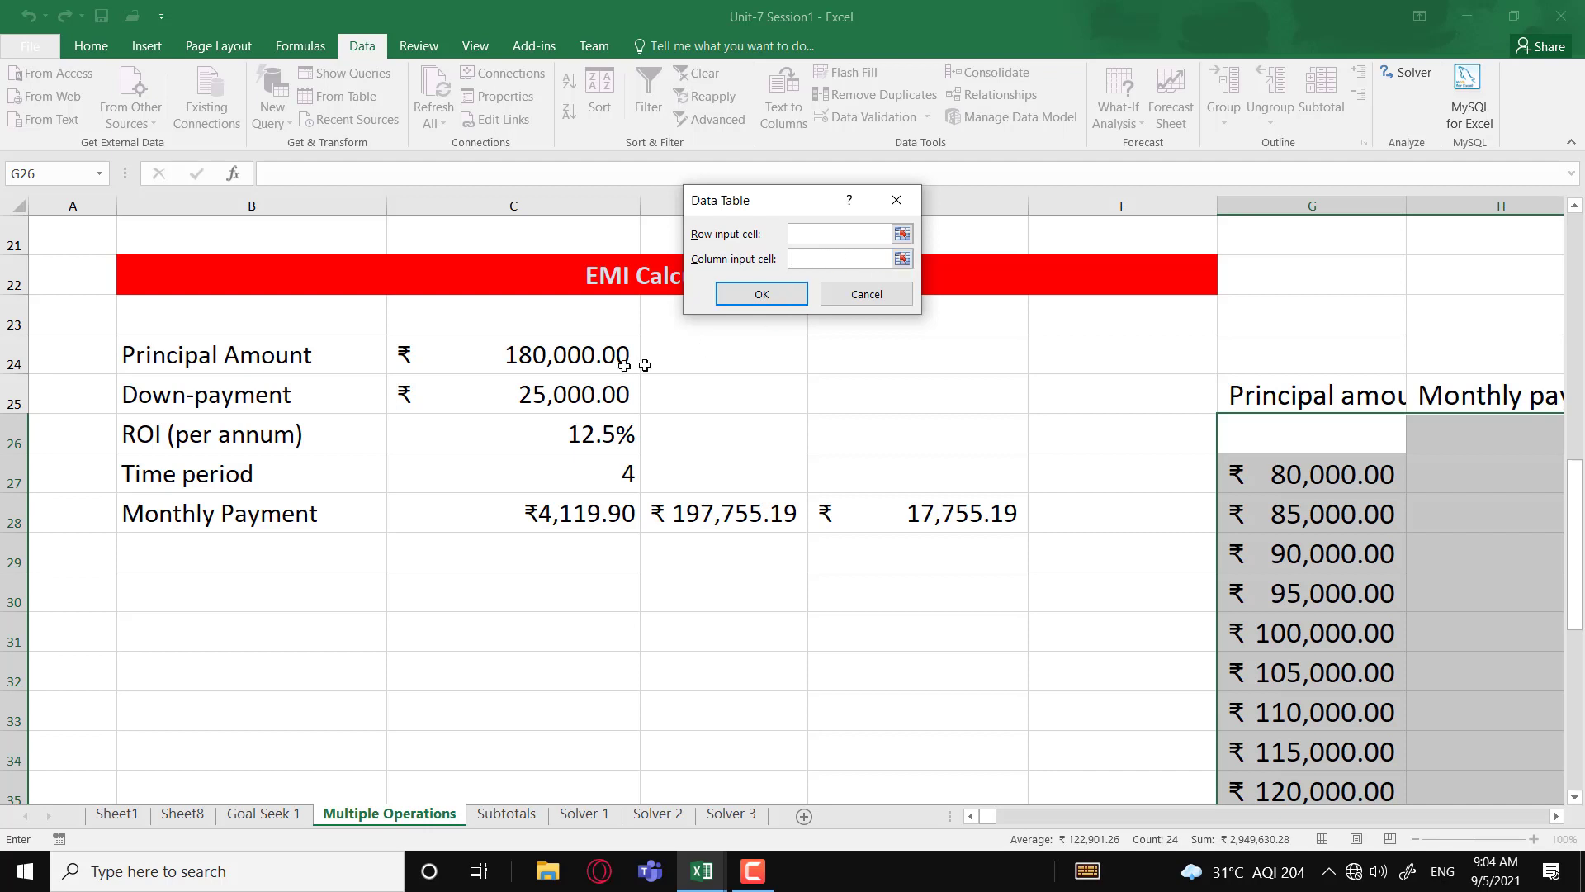
pyautogui.click(549, 353)
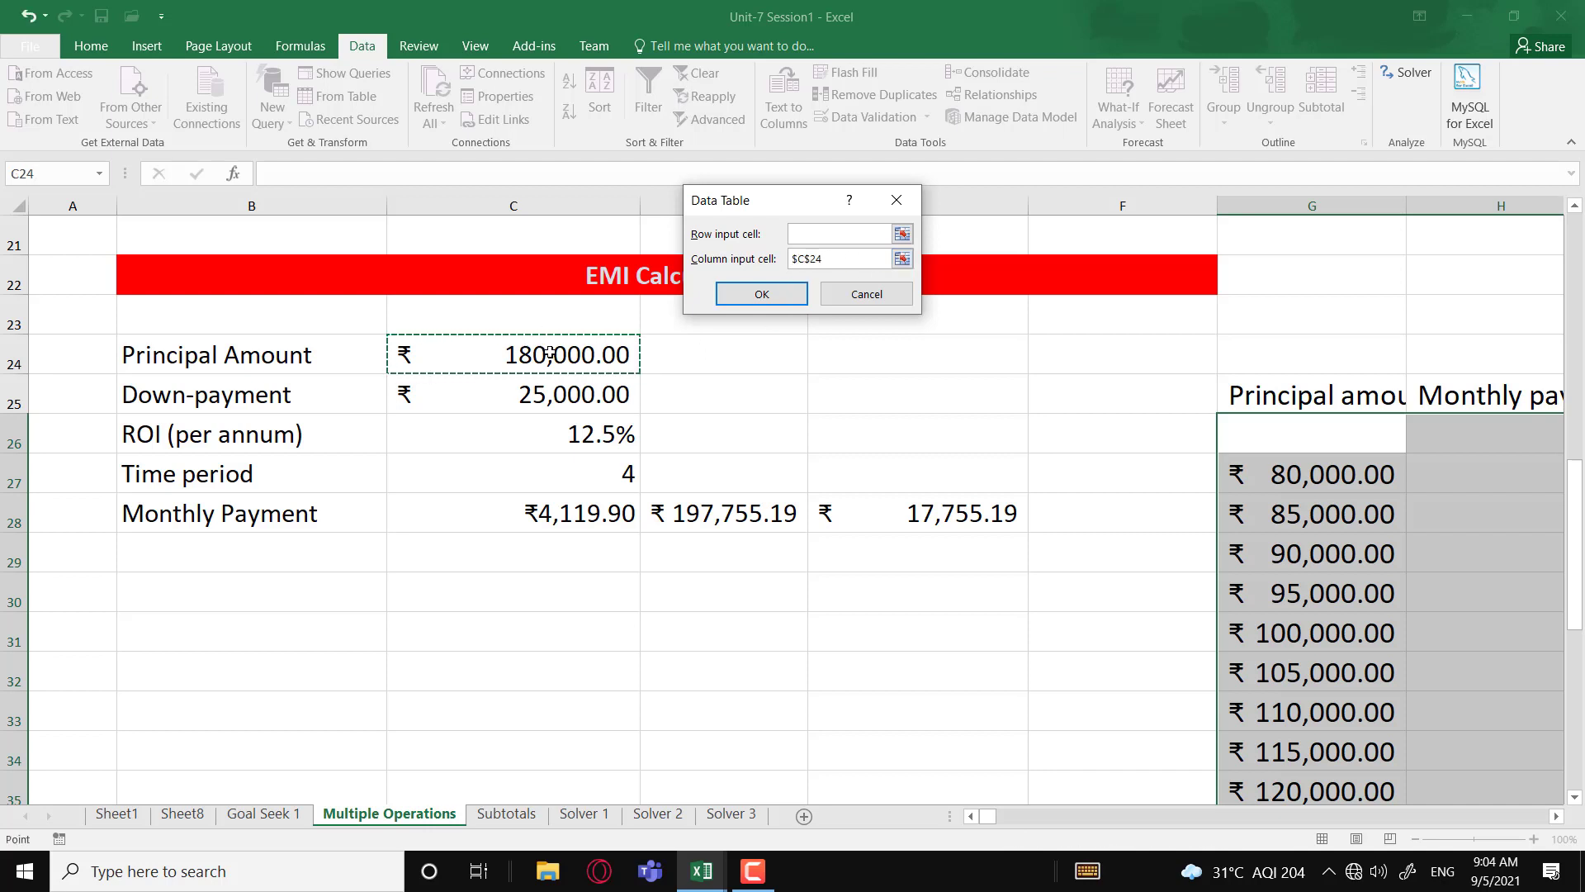
pyautogui.click(761, 294)
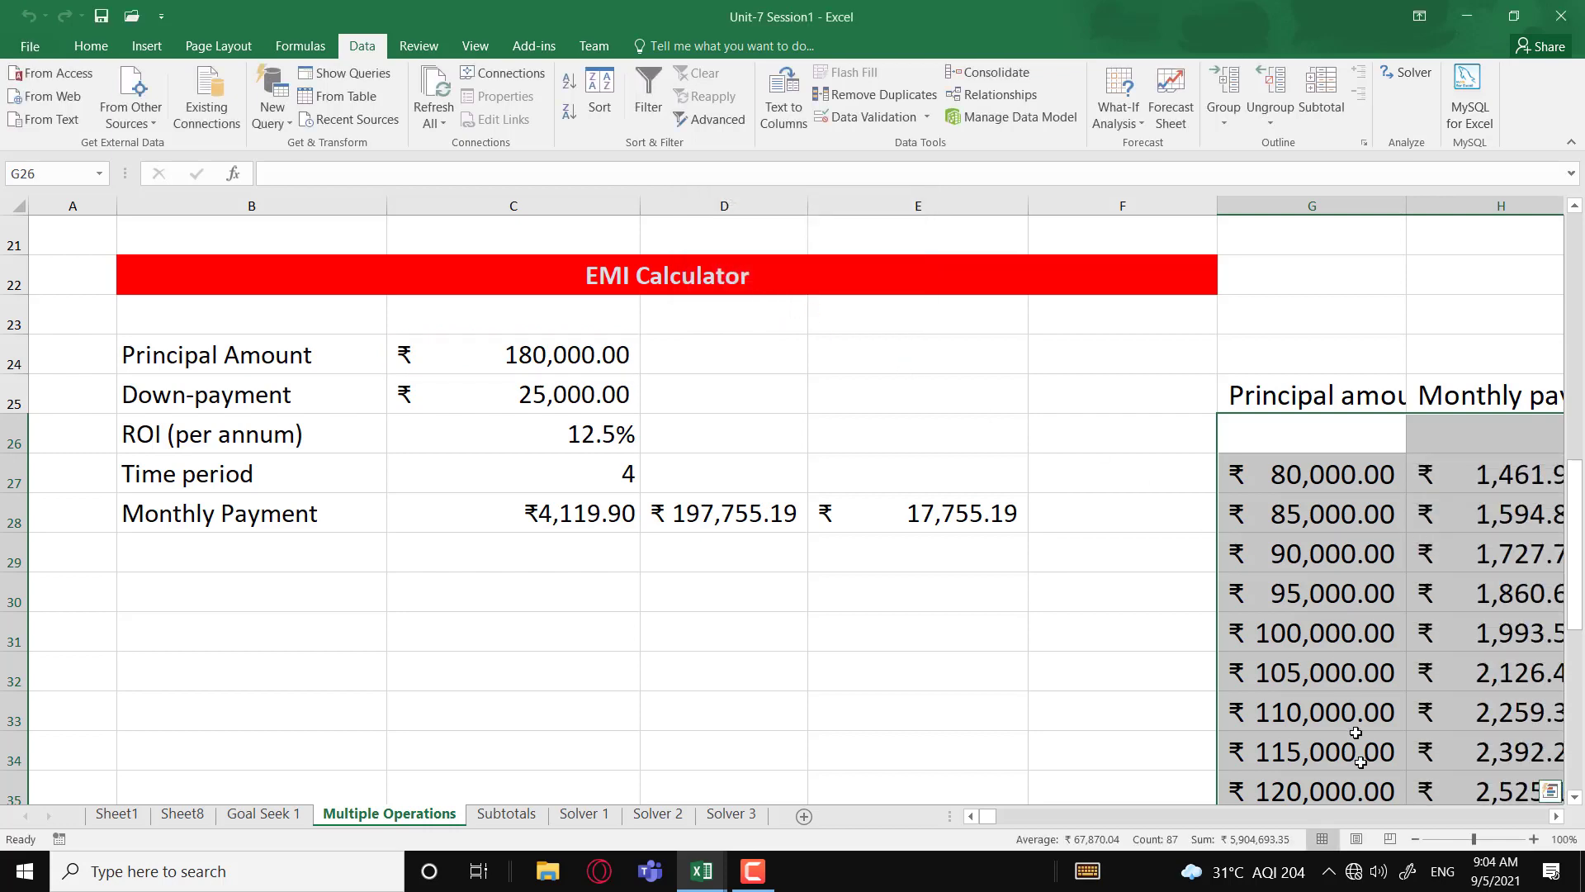
# Step: Review the generated monthly payment, total amount and interest for each principal amount in the data table
pyautogui.click(1555, 816)
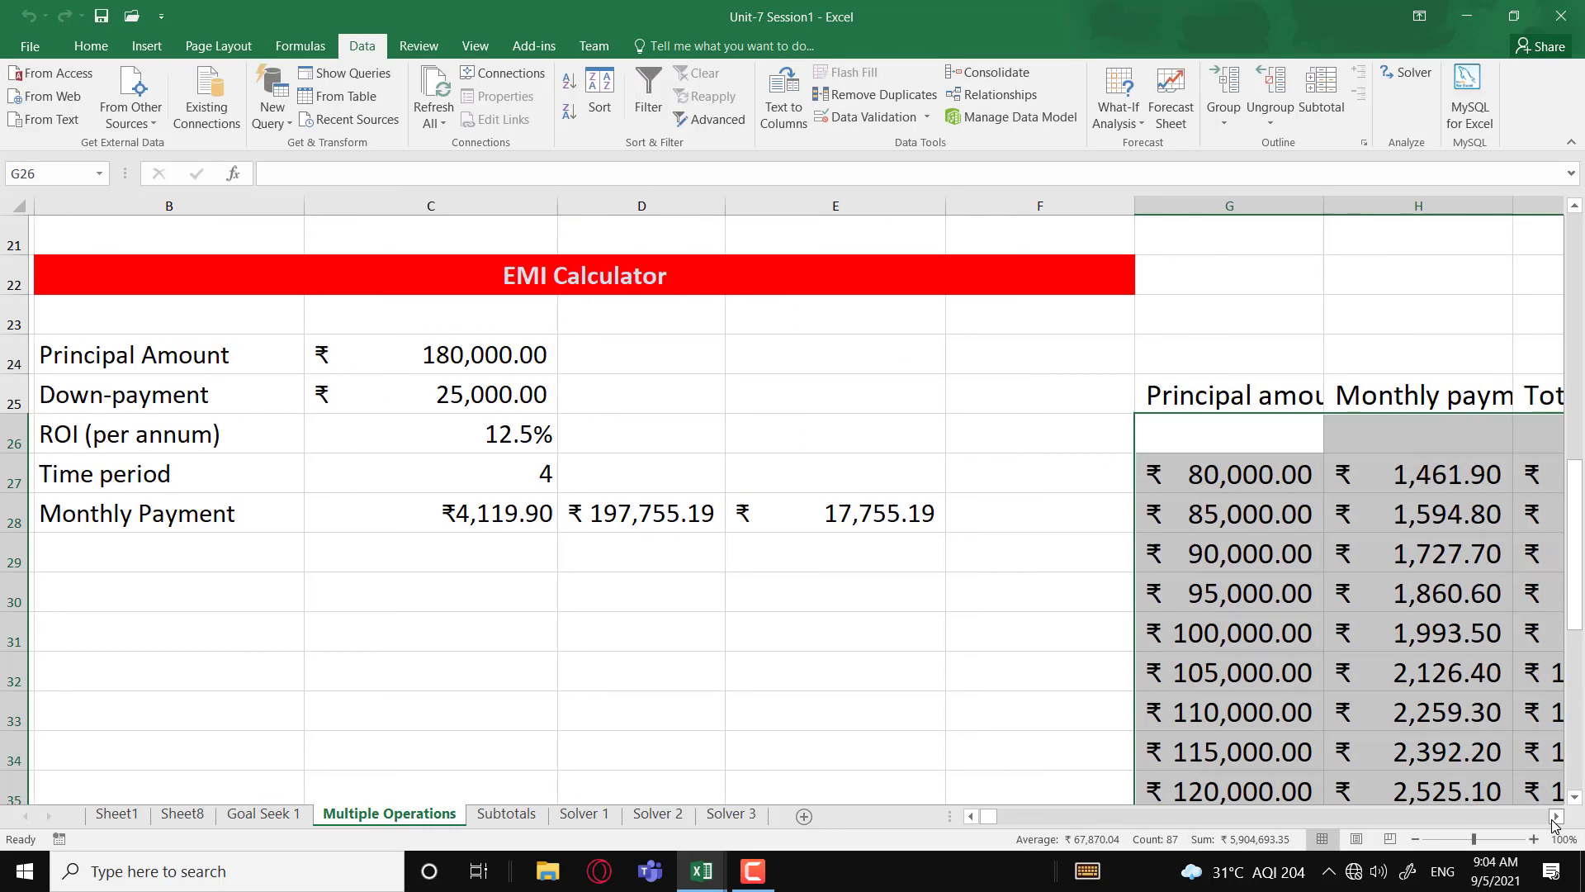
pyautogui.scroll(-2, 913, 538)
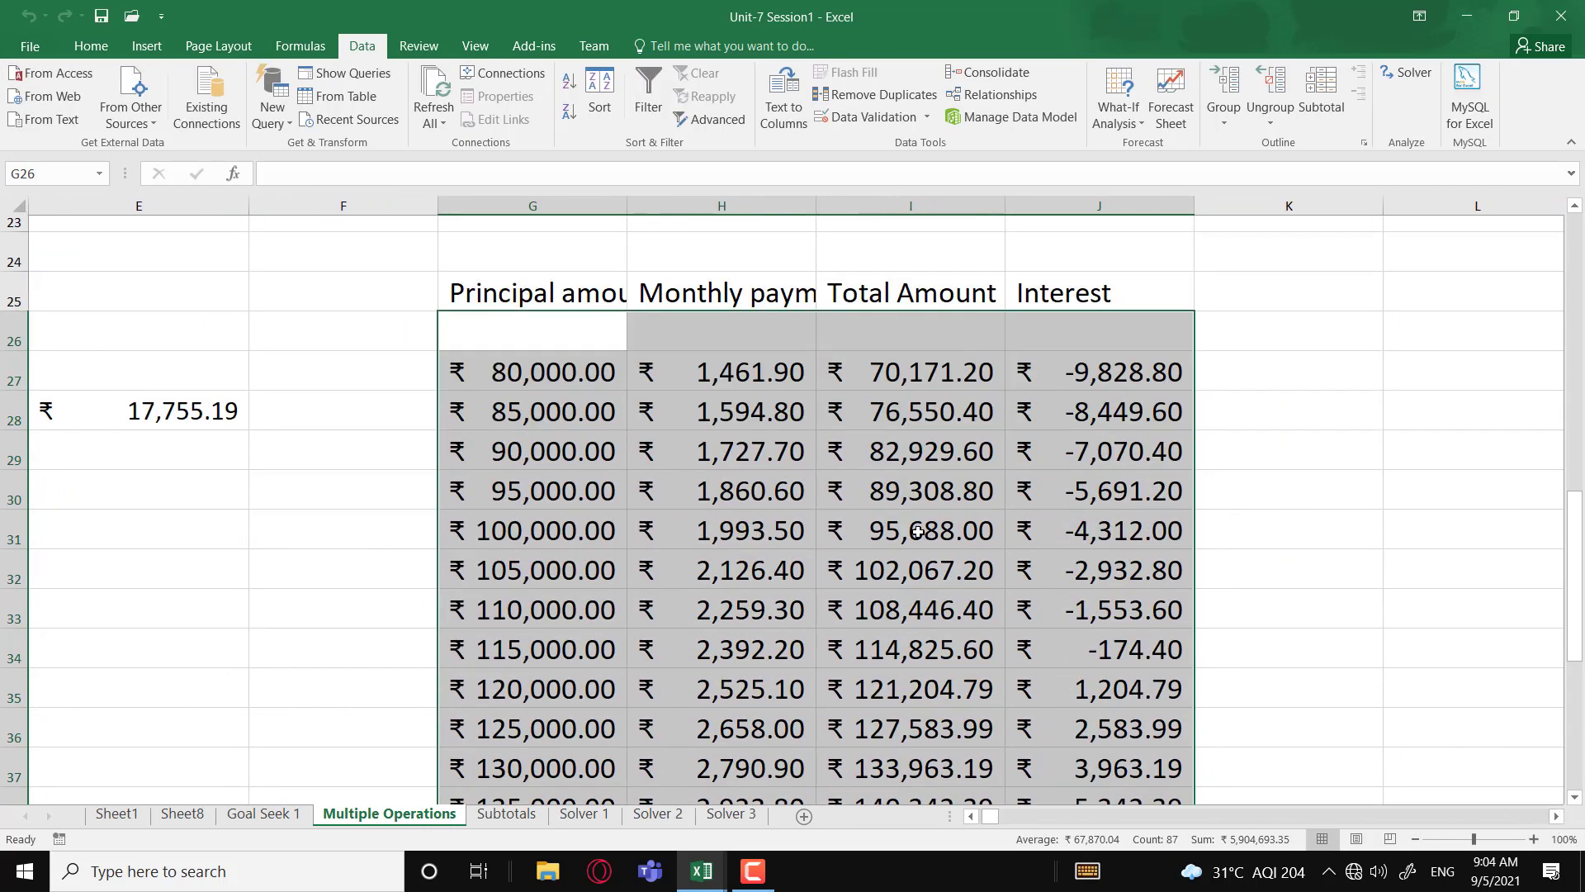
pyautogui.click(878, 457)
pyautogui.scroll(1, 878, 453)
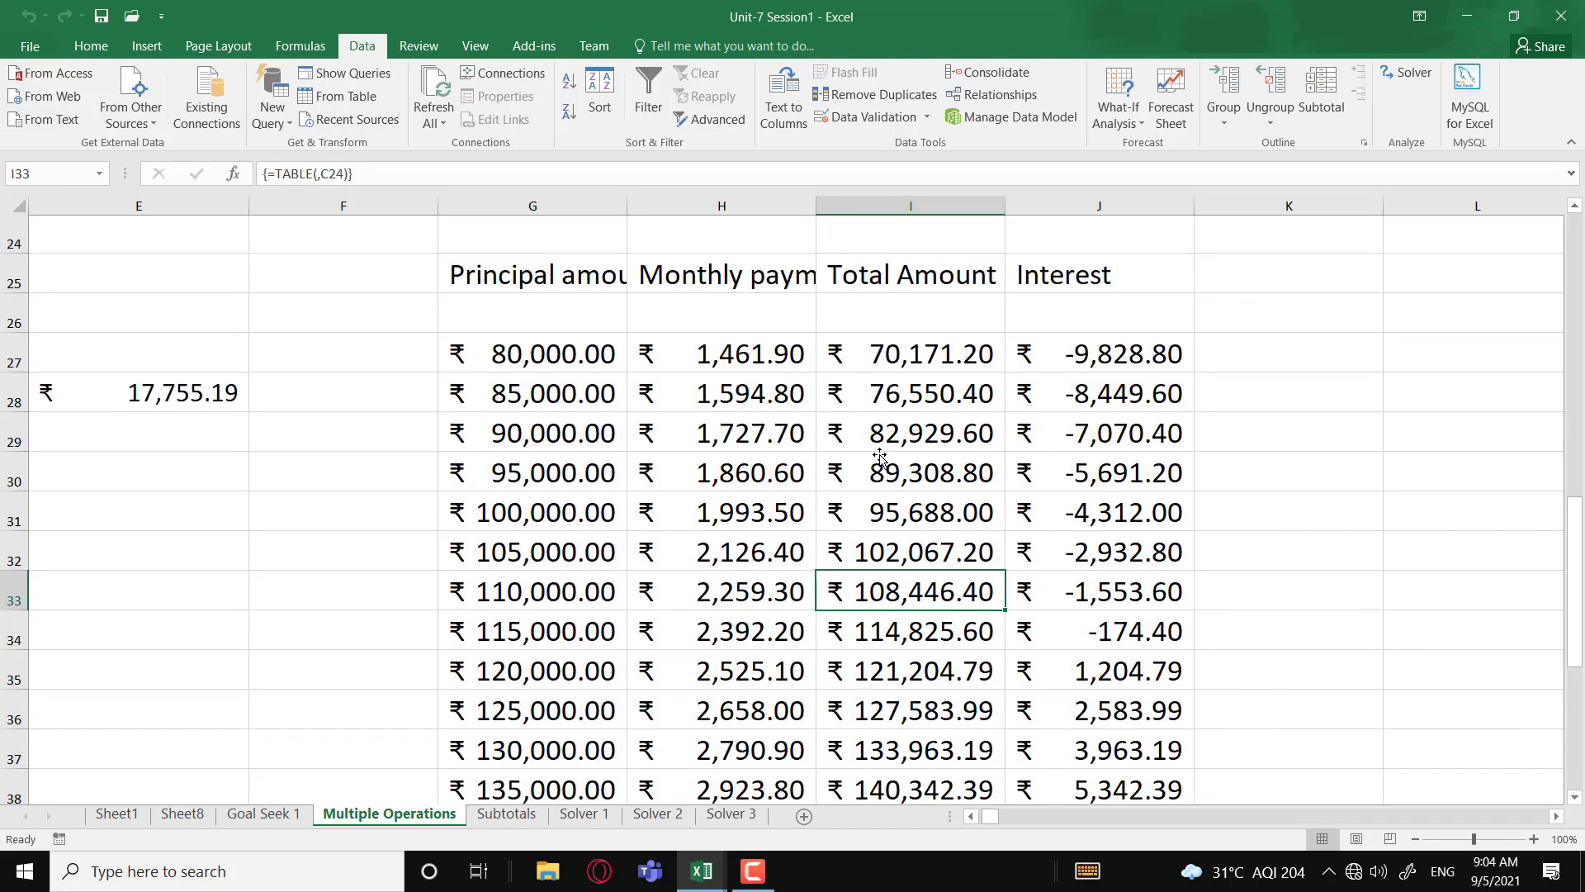
pyautogui.click(552, 354)
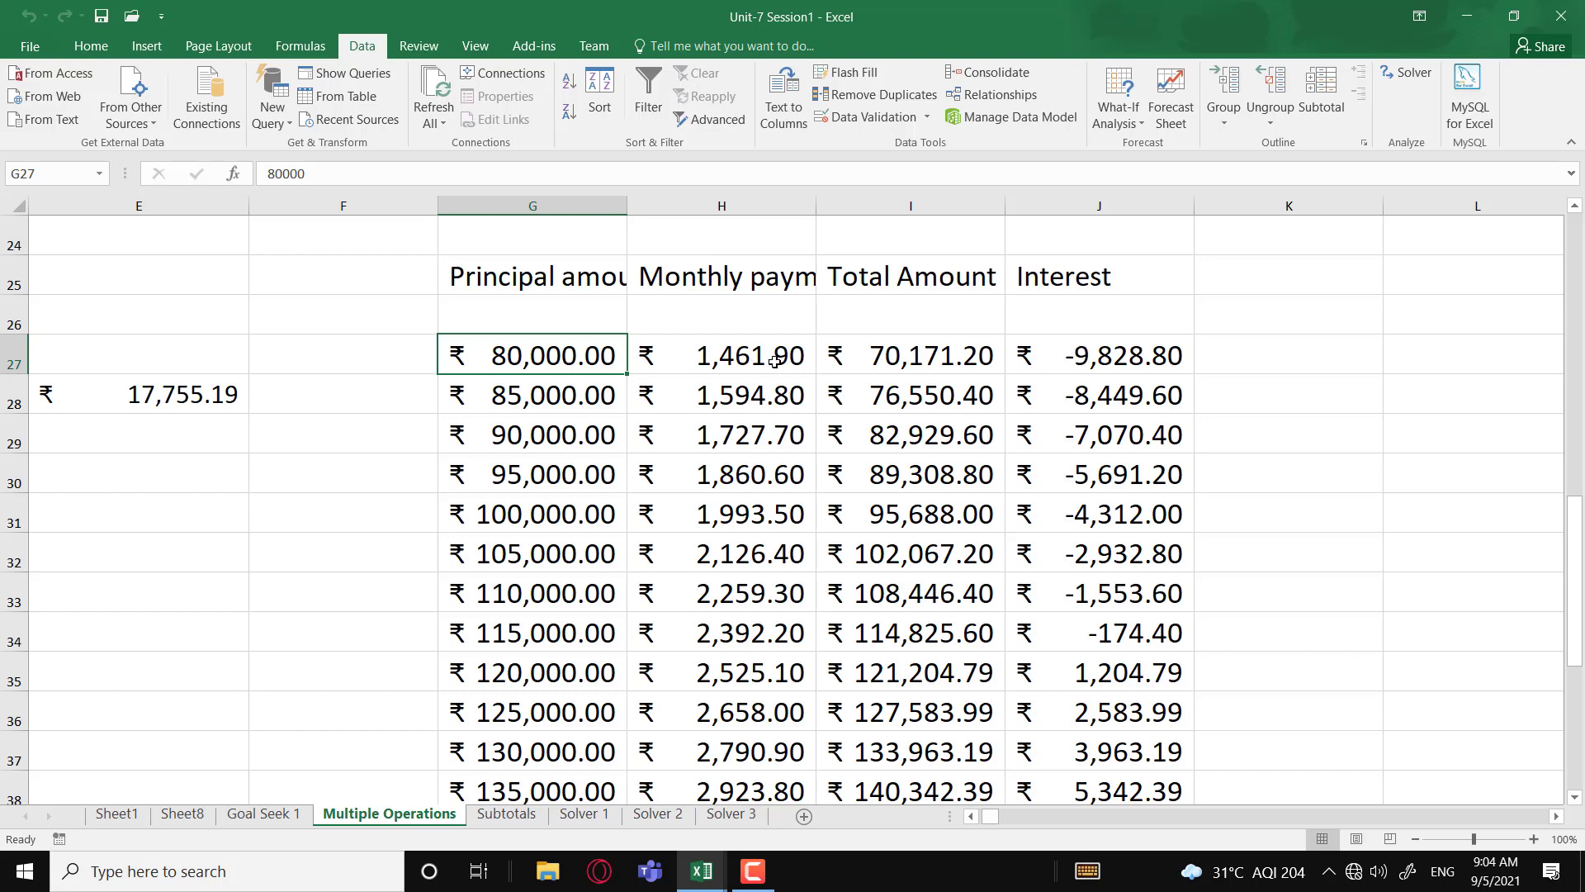
# Step: Examine the total amount and interest values across the data table, down to the last principal amount in row 47
pyautogui.click(947, 365)
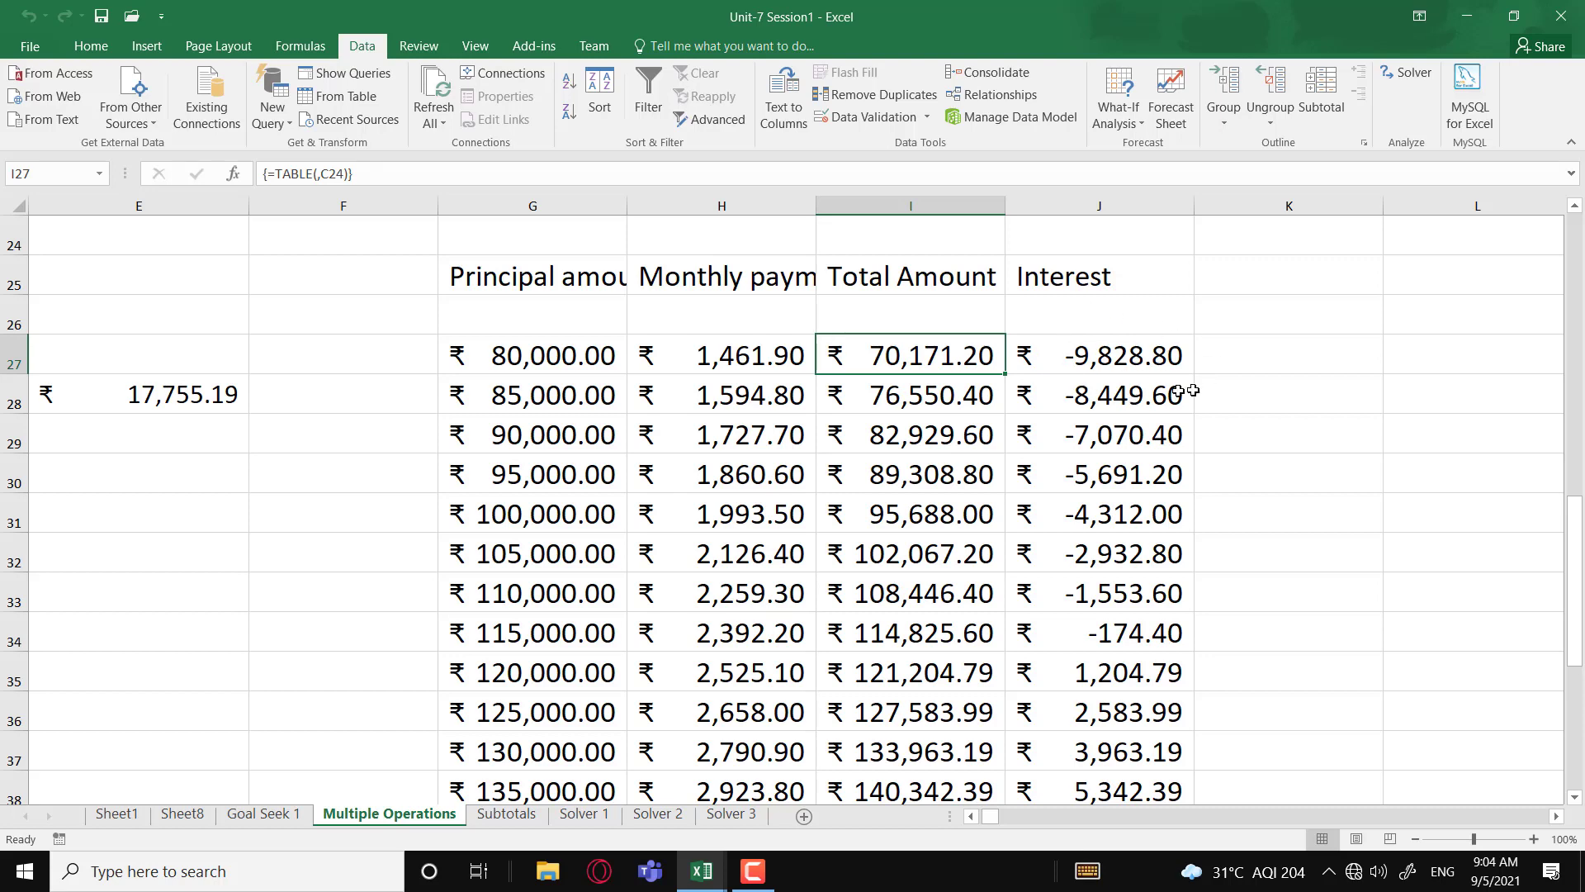
pyautogui.scroll(-1, 1041, 477)
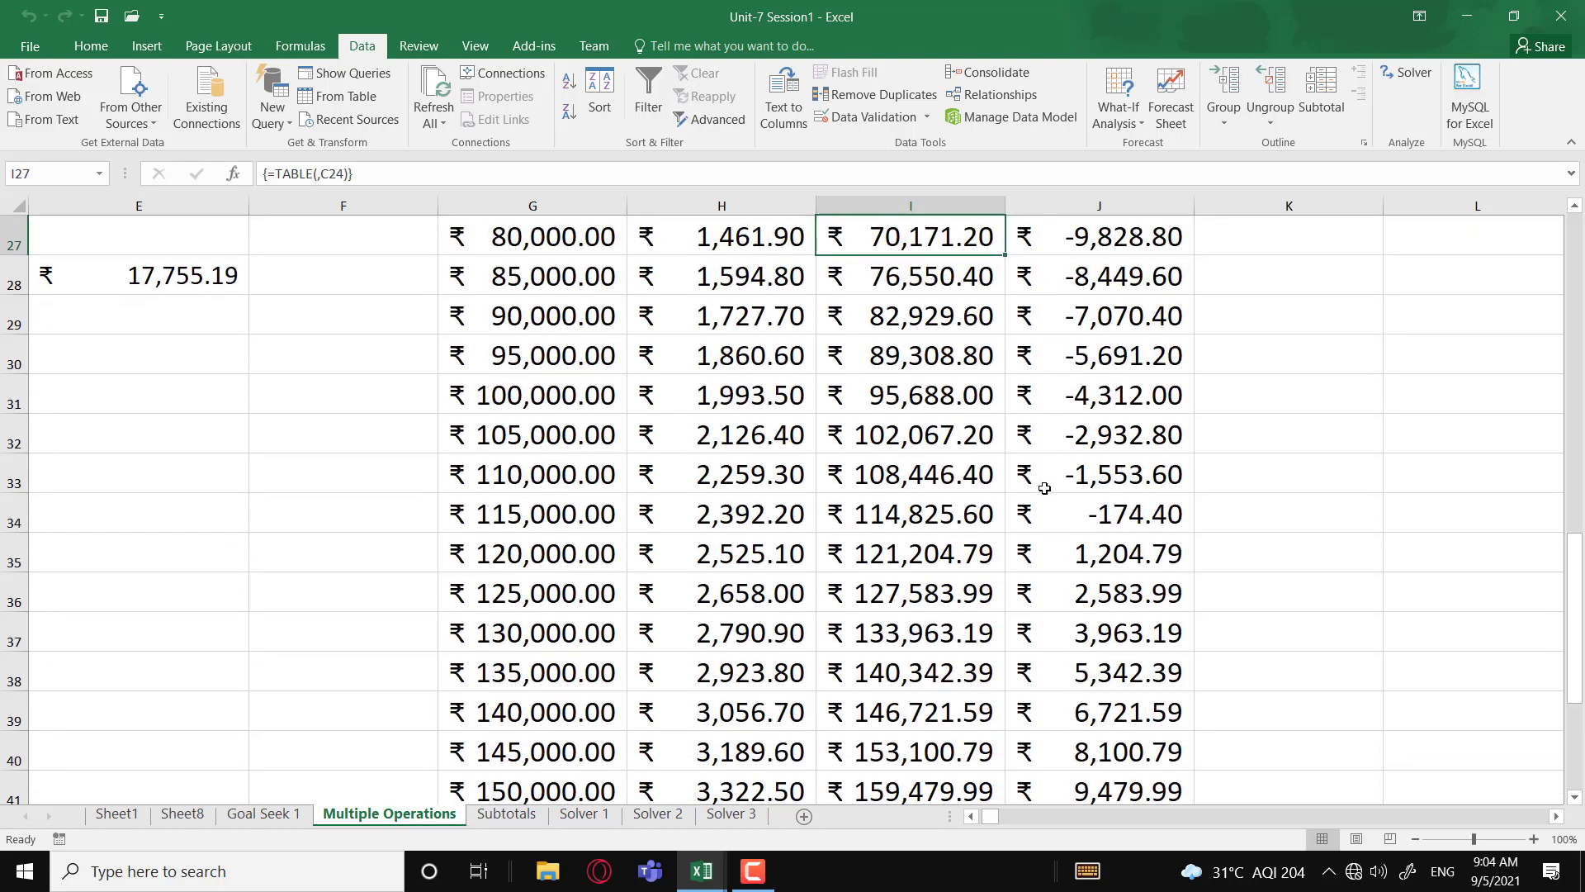
pyautogui.scroll(-2, 1045, 488)
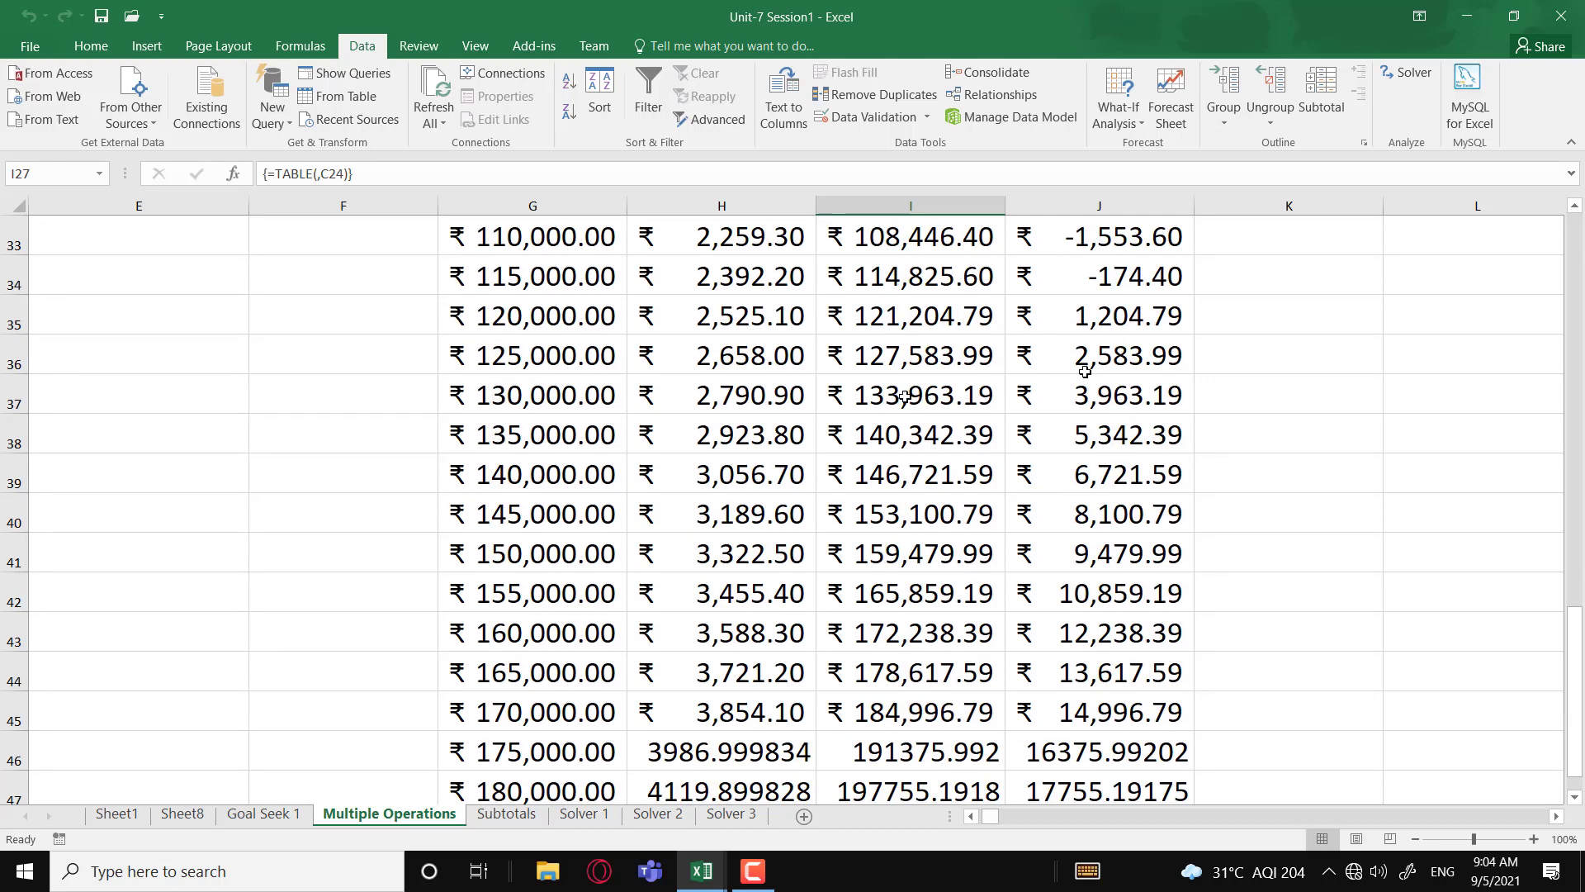
pyautogui.click(547, 318)
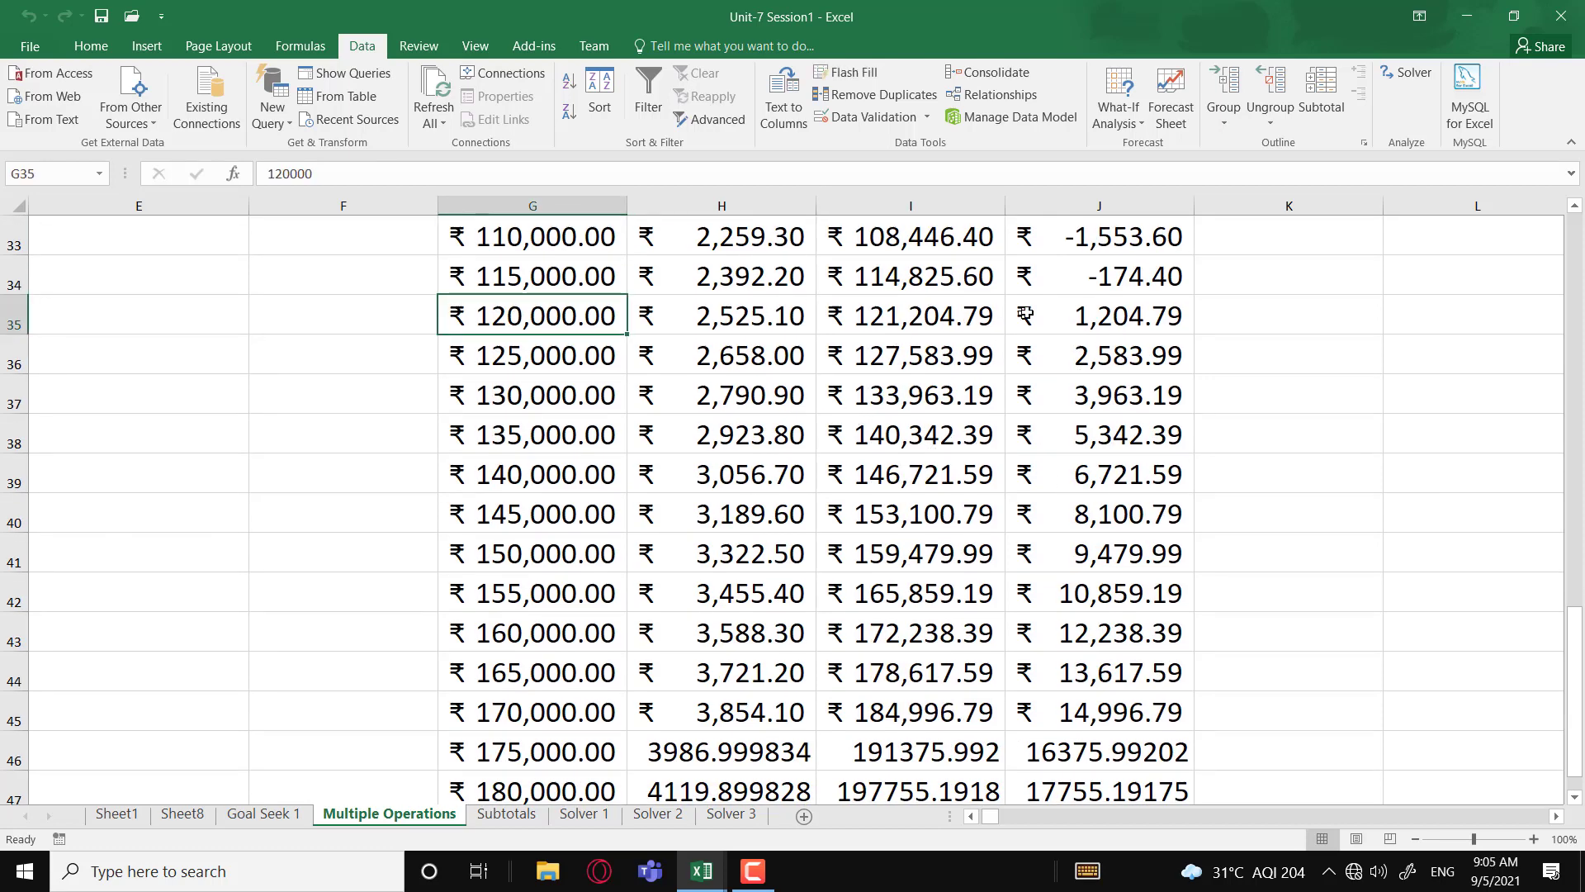
pyautogui.click(1114, 312)
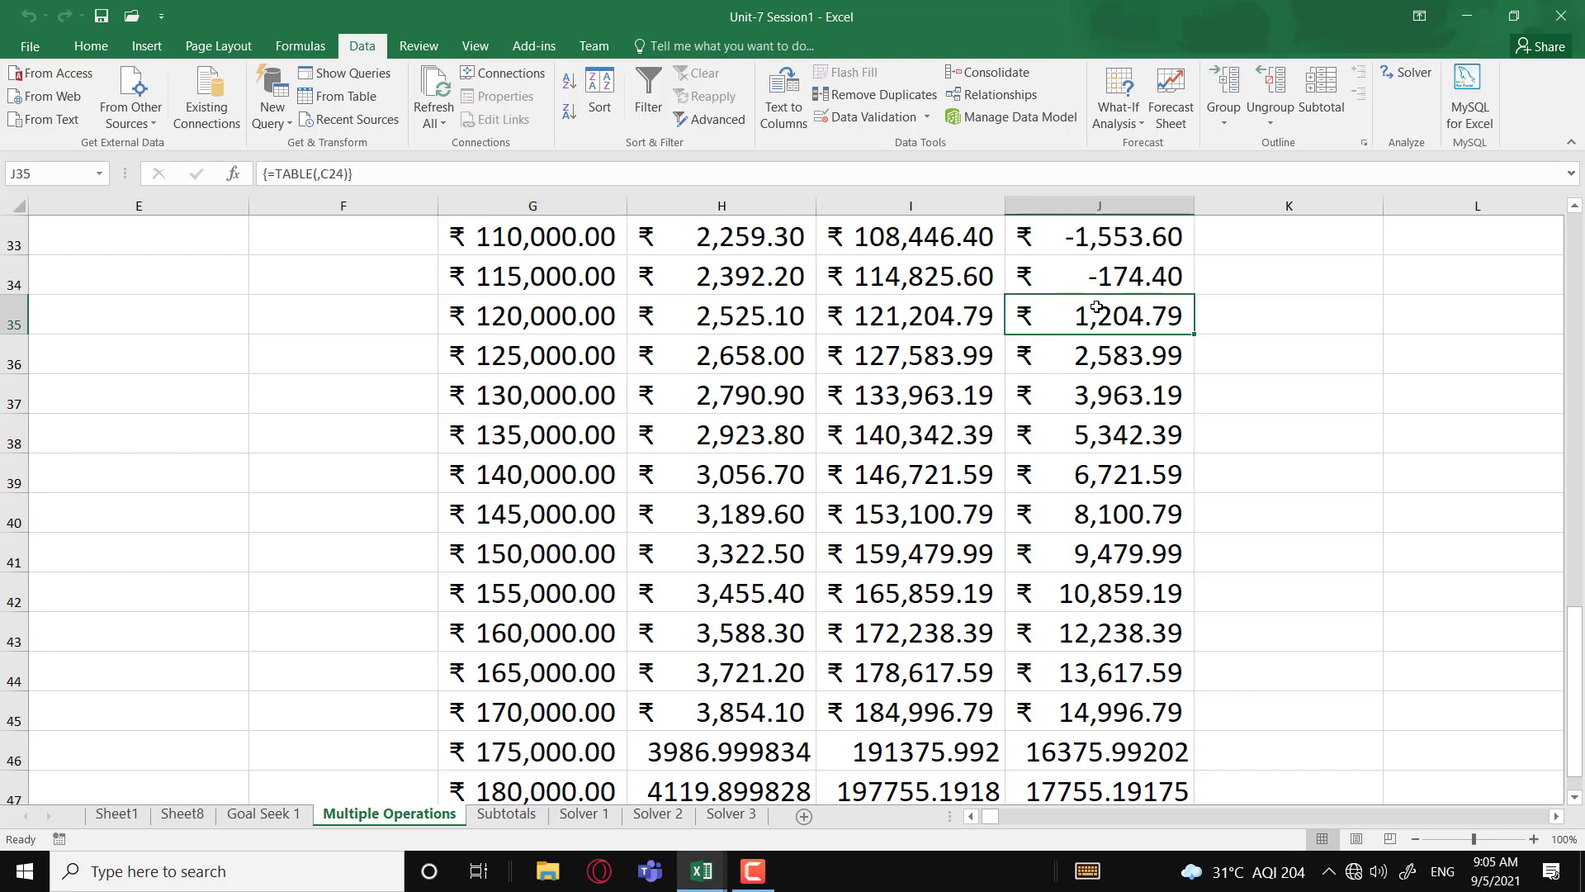
pyautogui.scroll(-1, 1023, 497)
pyautogui.scroll(-1, 1023, 497)
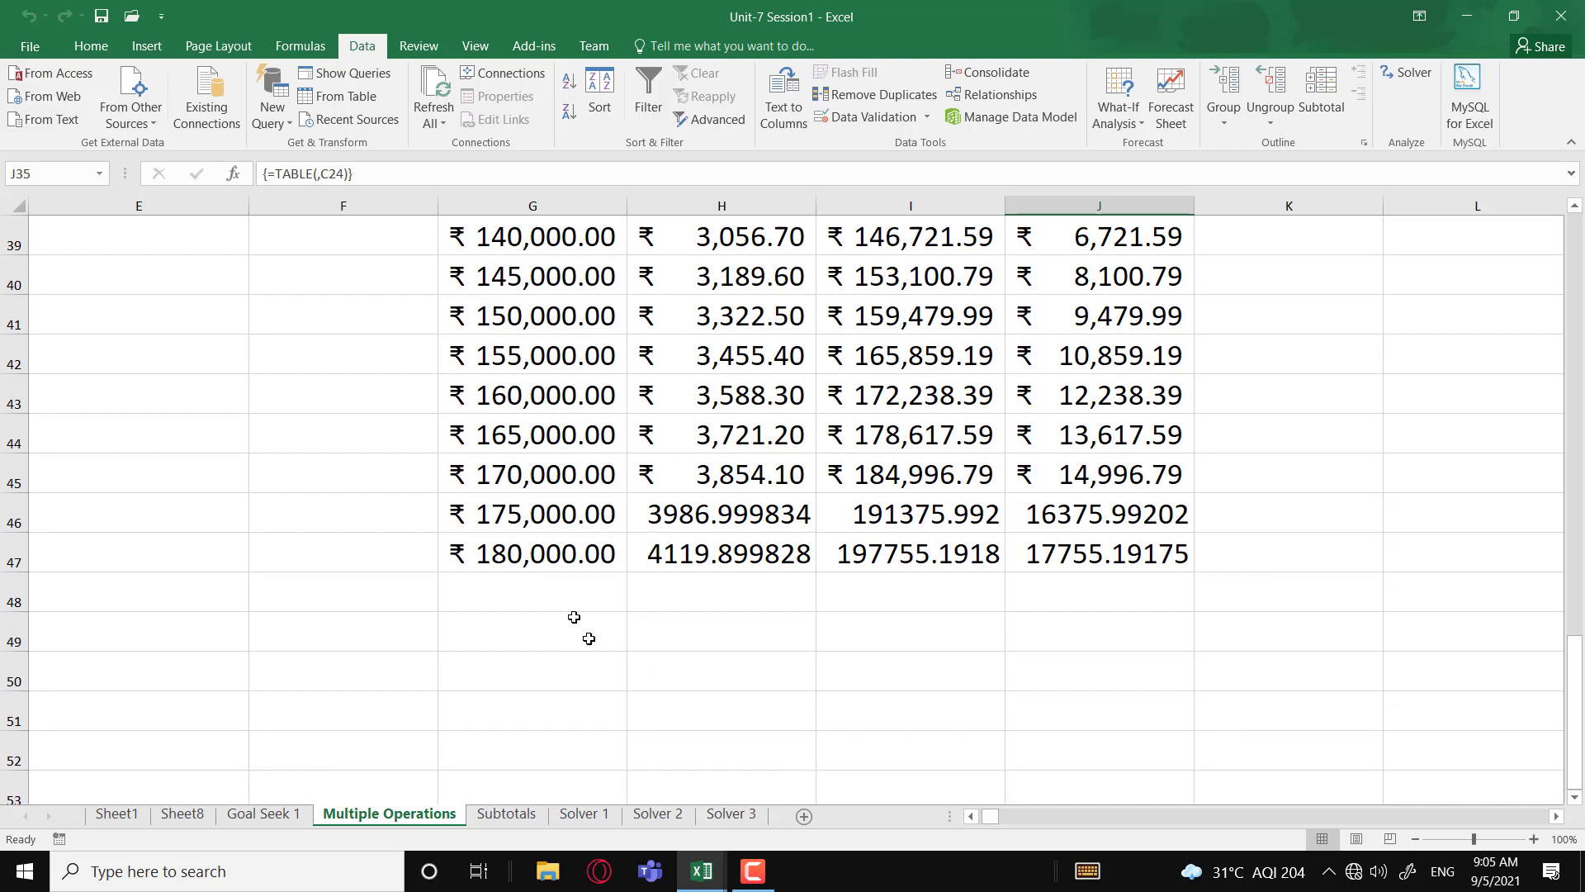
pyautogui.click(530, 560)
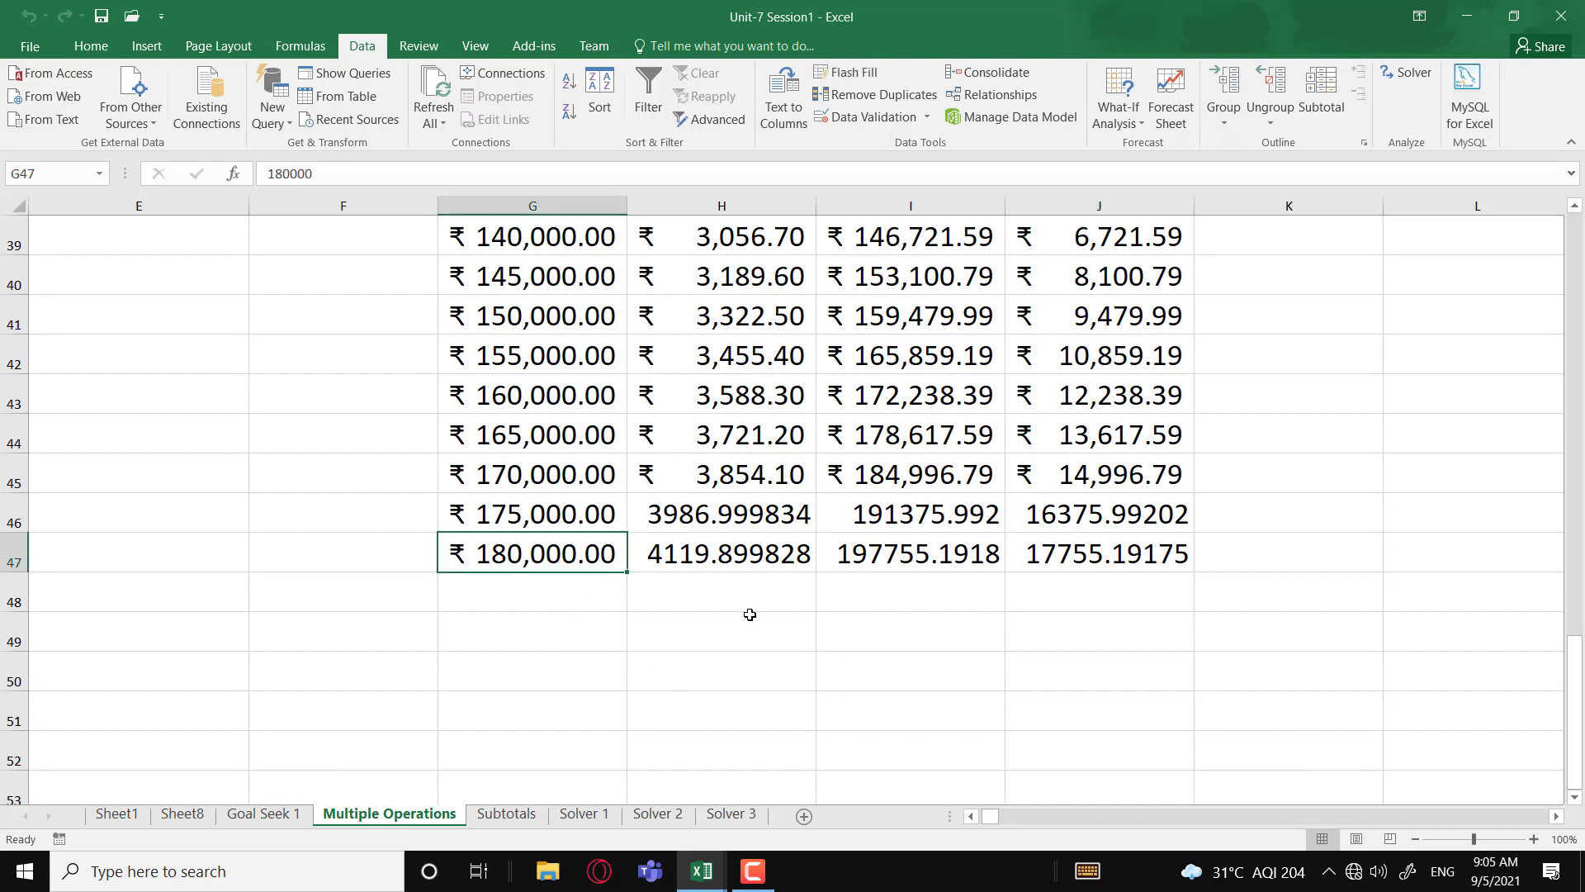
pyautogui.click(1152, 558)
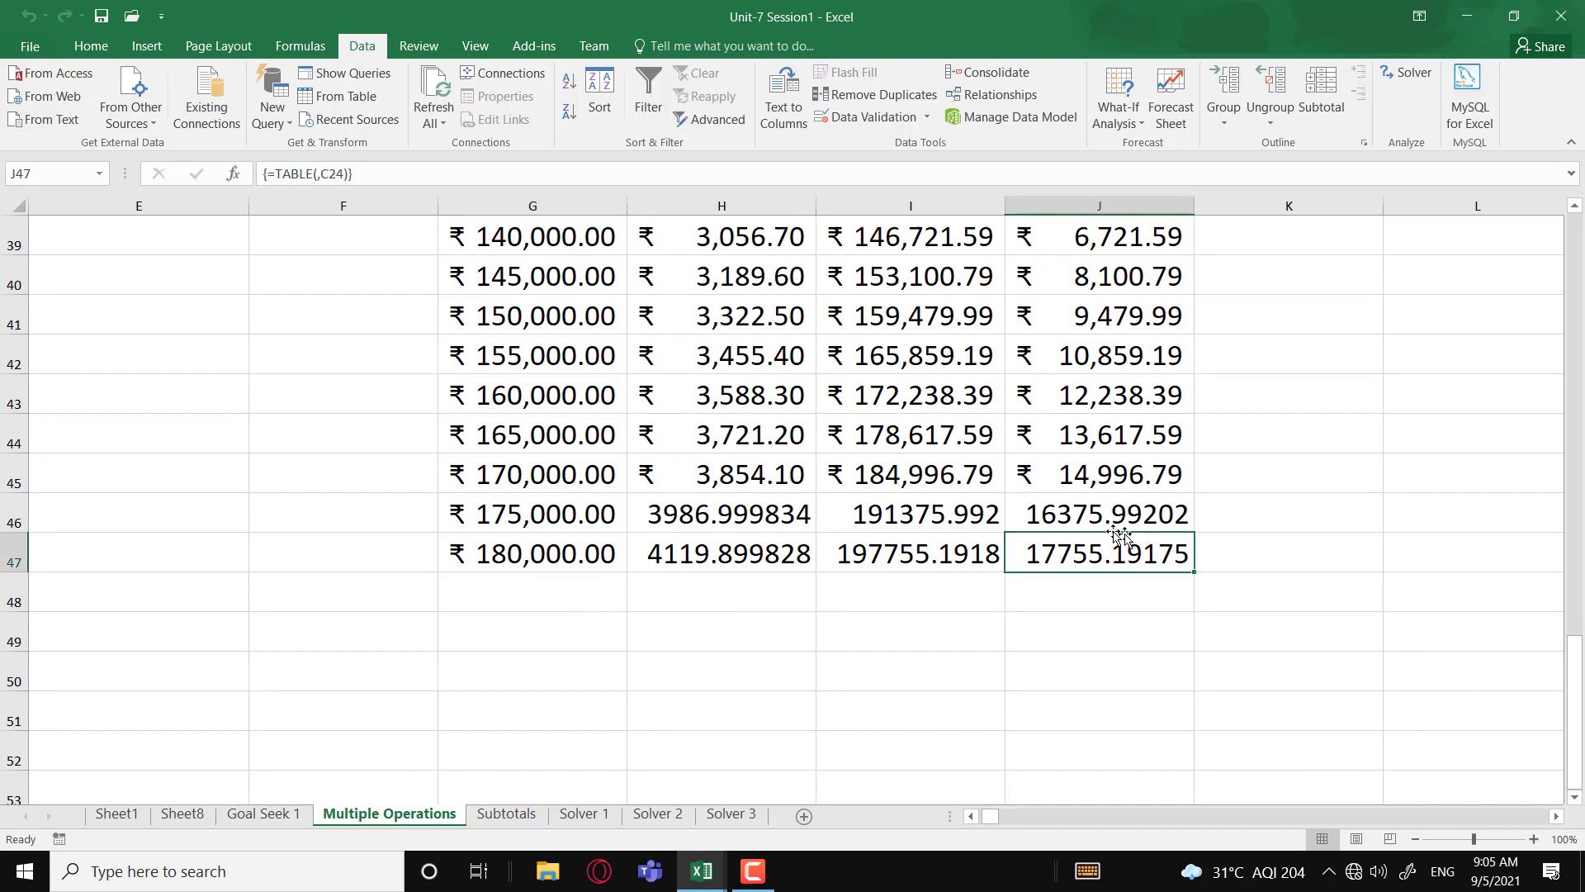
# Step: Format the data table results in H46:J47 with the ₹ English (India) accounting format
pyautogui.moveTo(754, 510); pyautogui.dragTo(1090, 555)
pyautogui.click(91, 45)
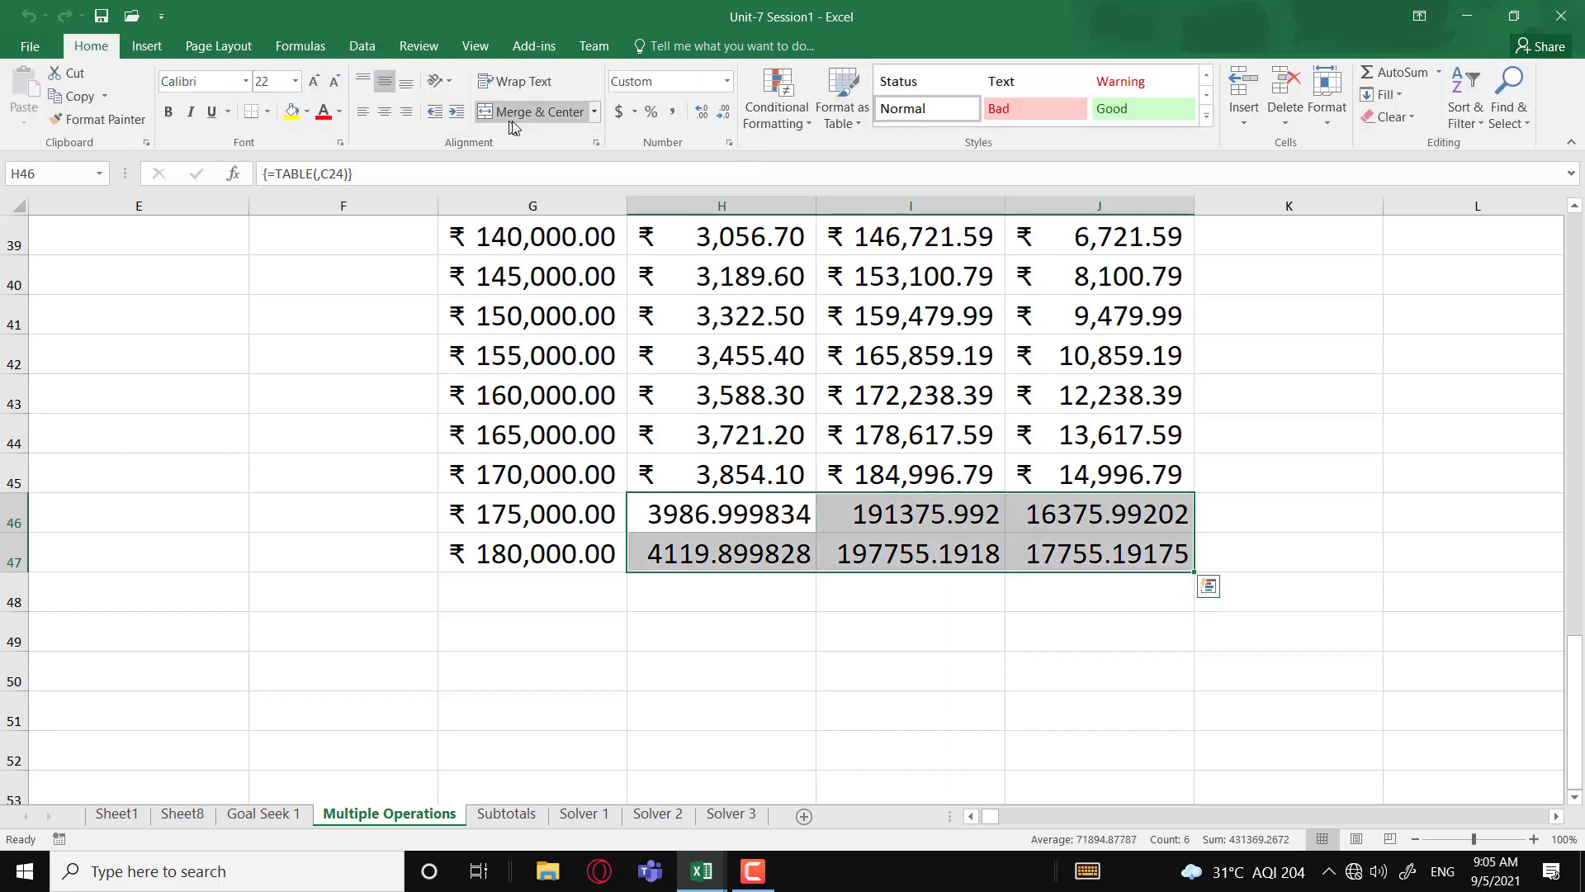
pyautogui.click(633, 111)
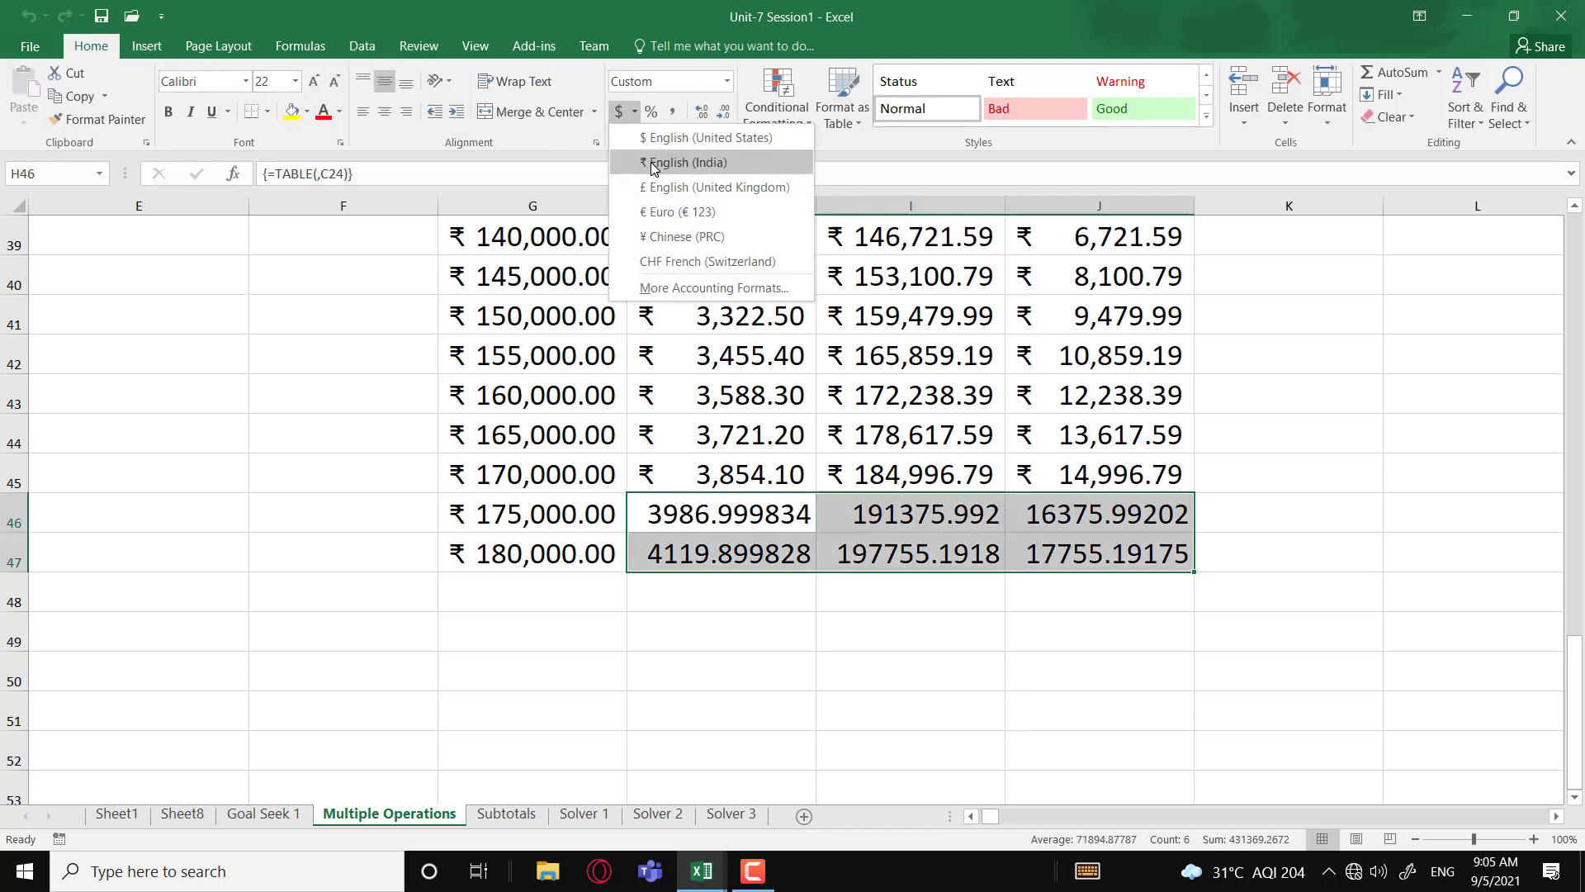
pyautogui.click(686, 164)
pyautogui.click(1205, 625)
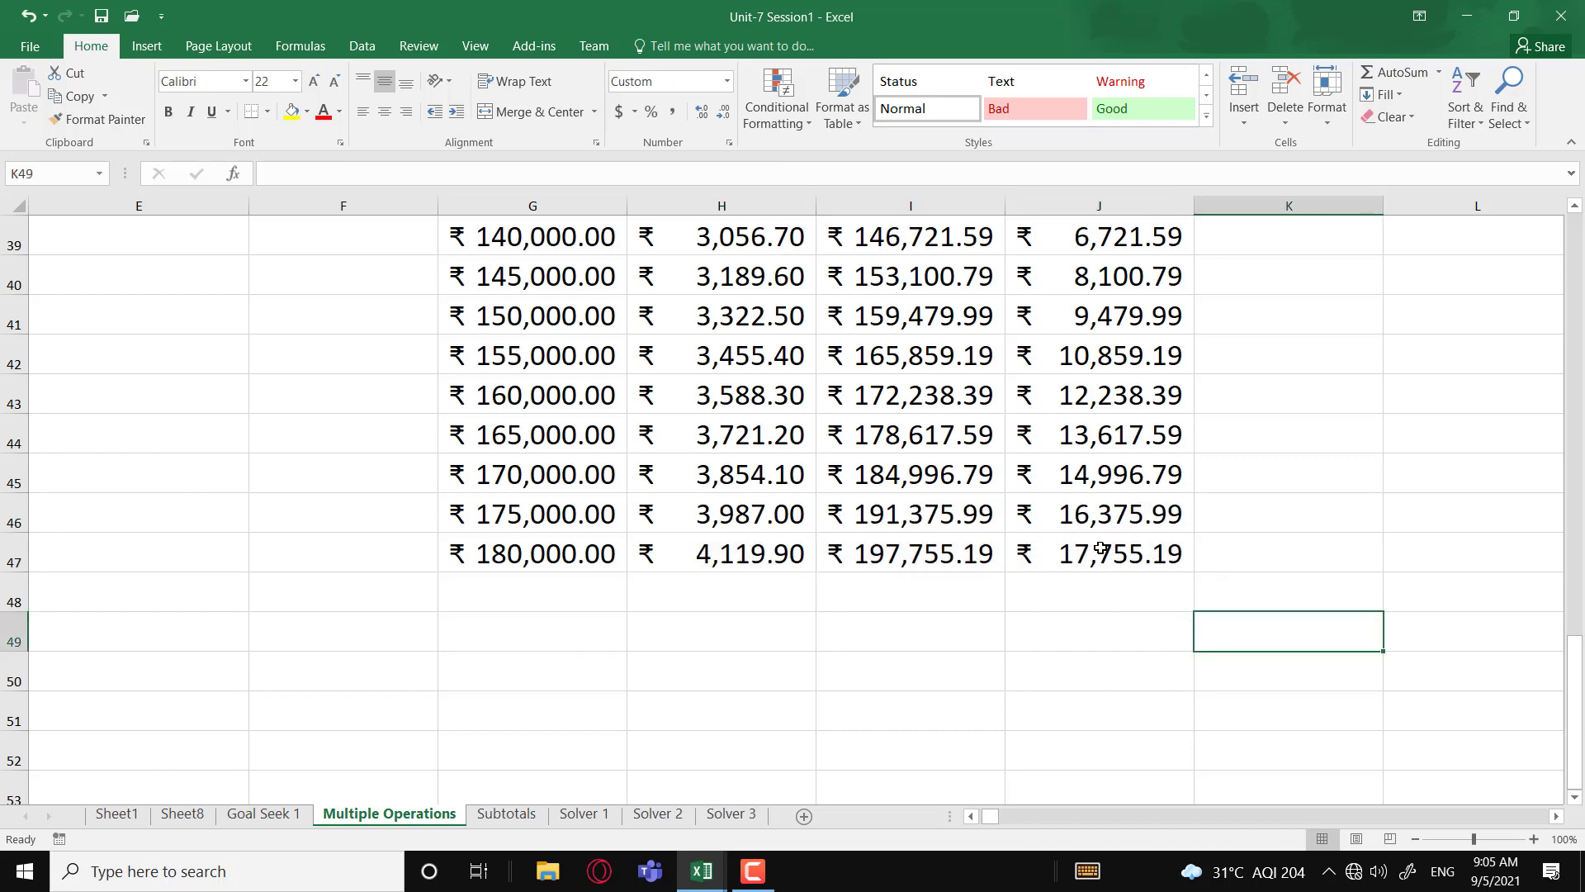
pyautogui.click(1152, 570)
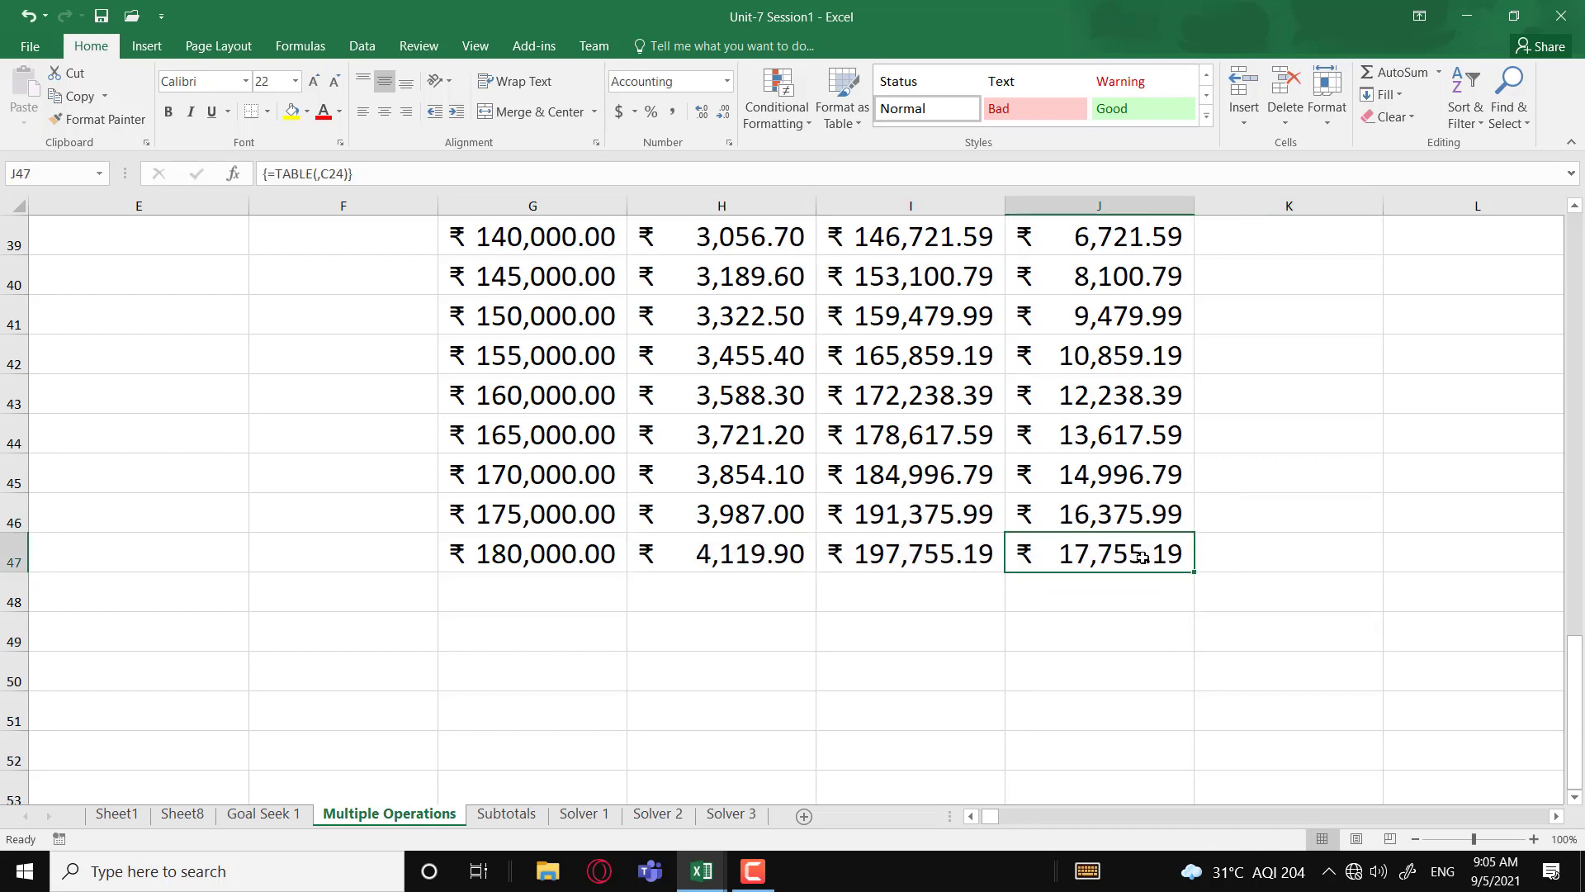
# Step: Return to the EMI calculator and label its first result with "monthly payment" in C29
pyautogui.scroll(4, 1126, 558)
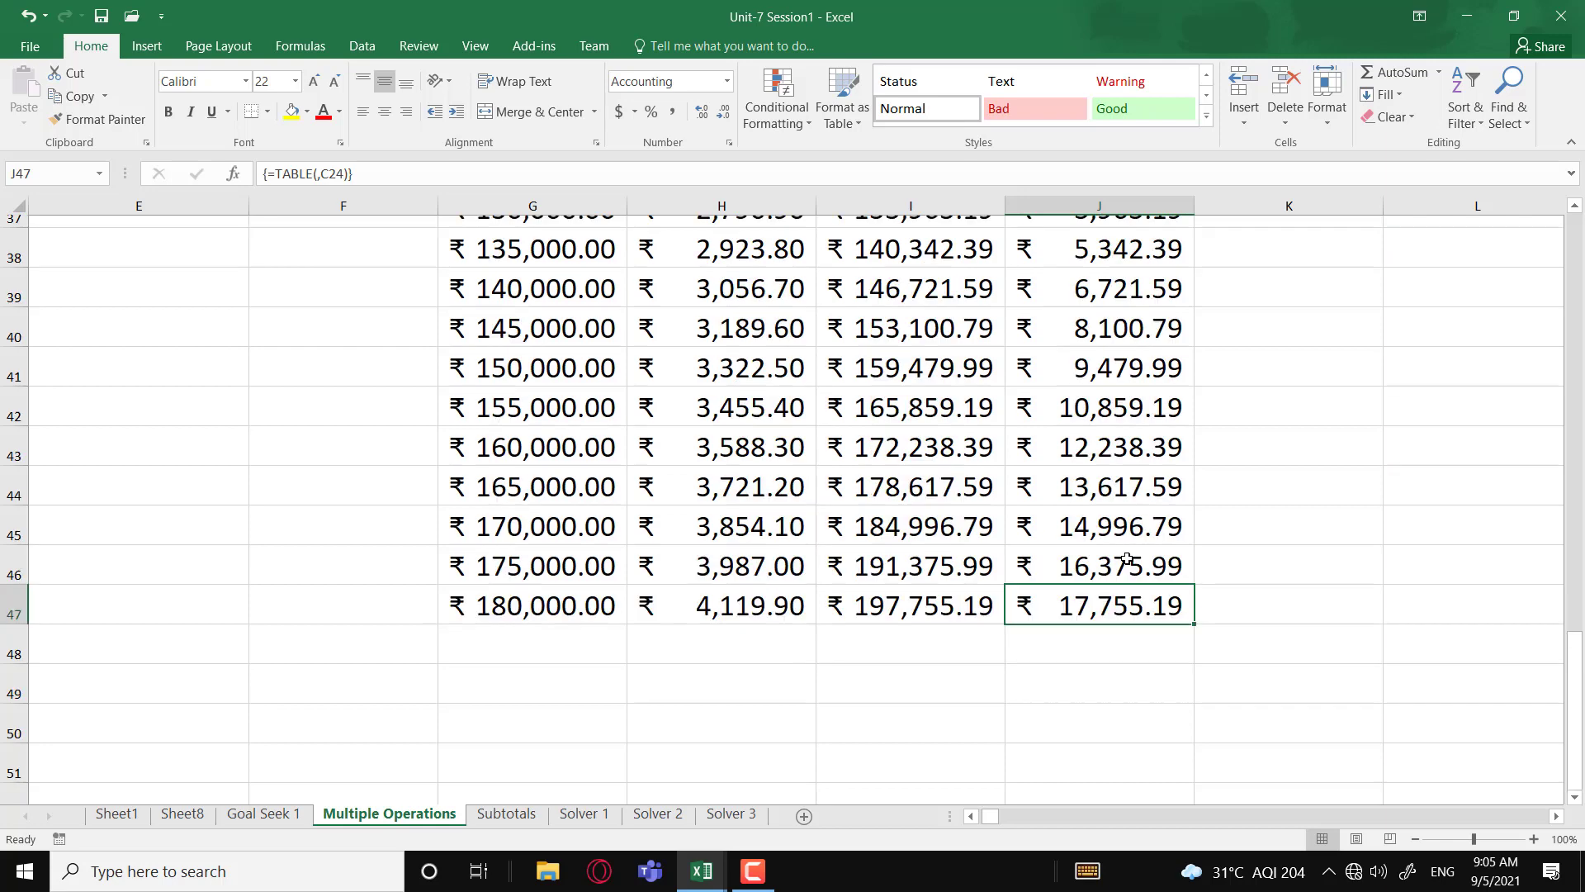
pyautogui.scroll(2, 1126, 558)
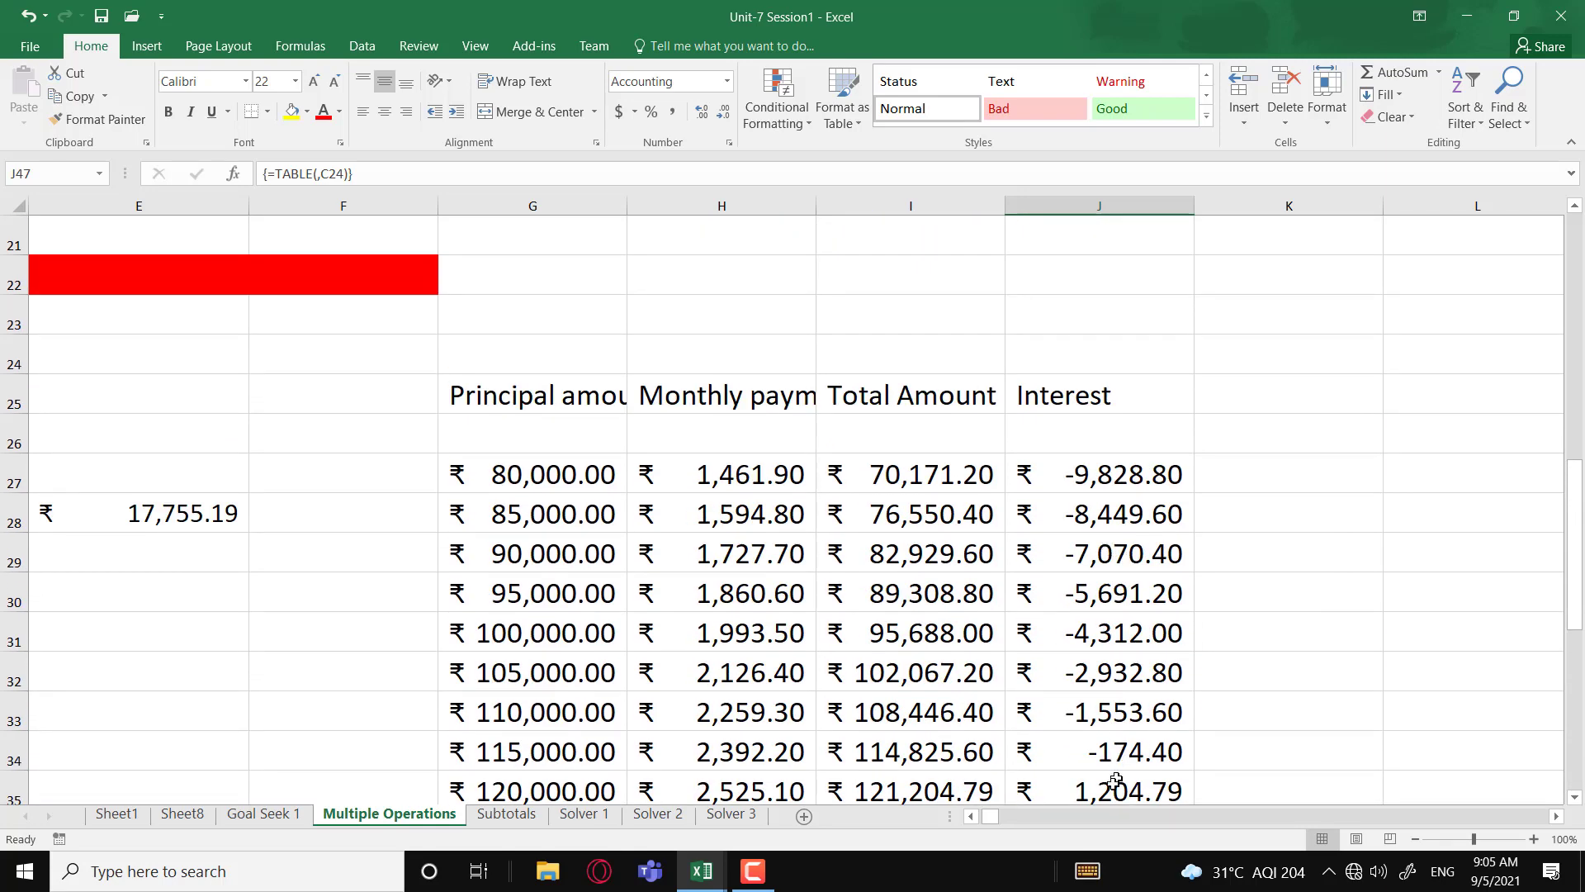
pyautogui.moveTo(993, 824); pyautogui.dragTo(968, 822)
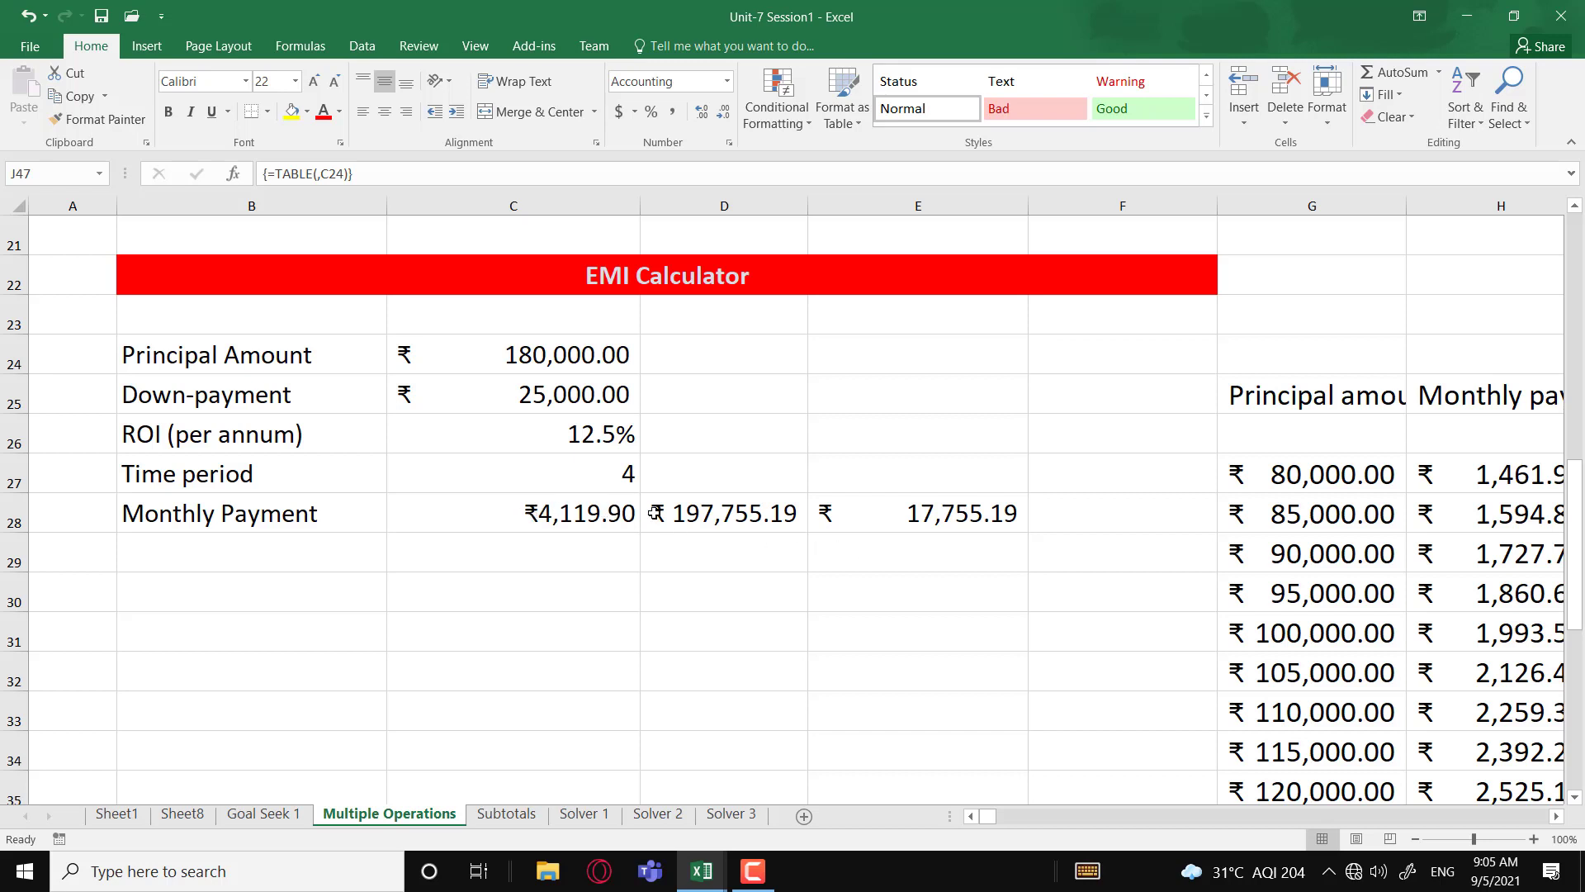
pyautogui.moveTo(551, 512); pyautogui.dragTo(909, 520)
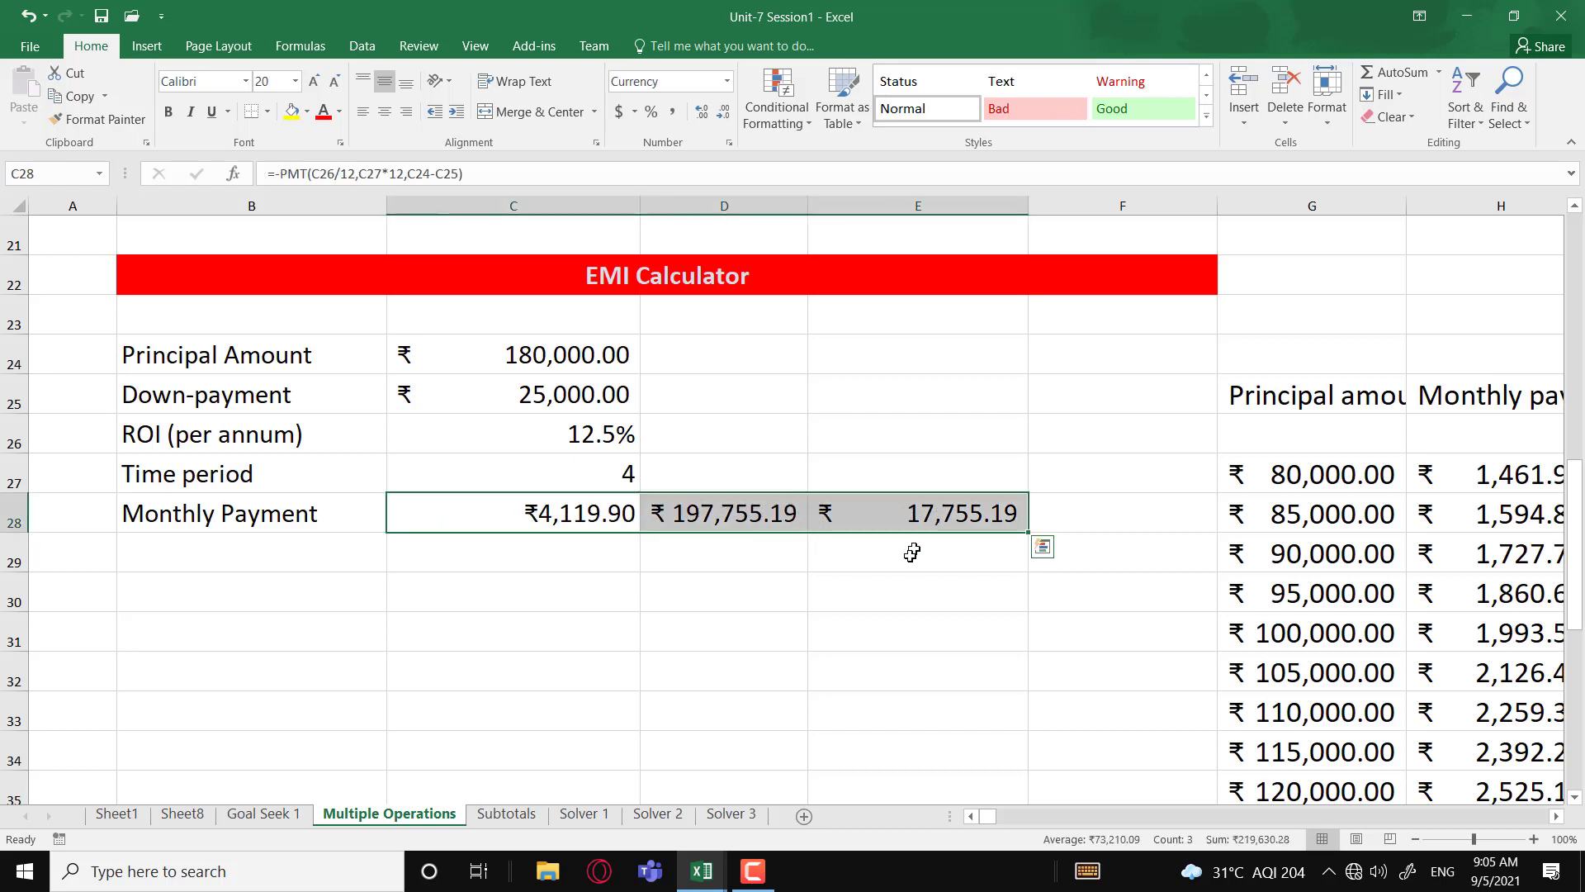
pyautogui.click(746, 550)
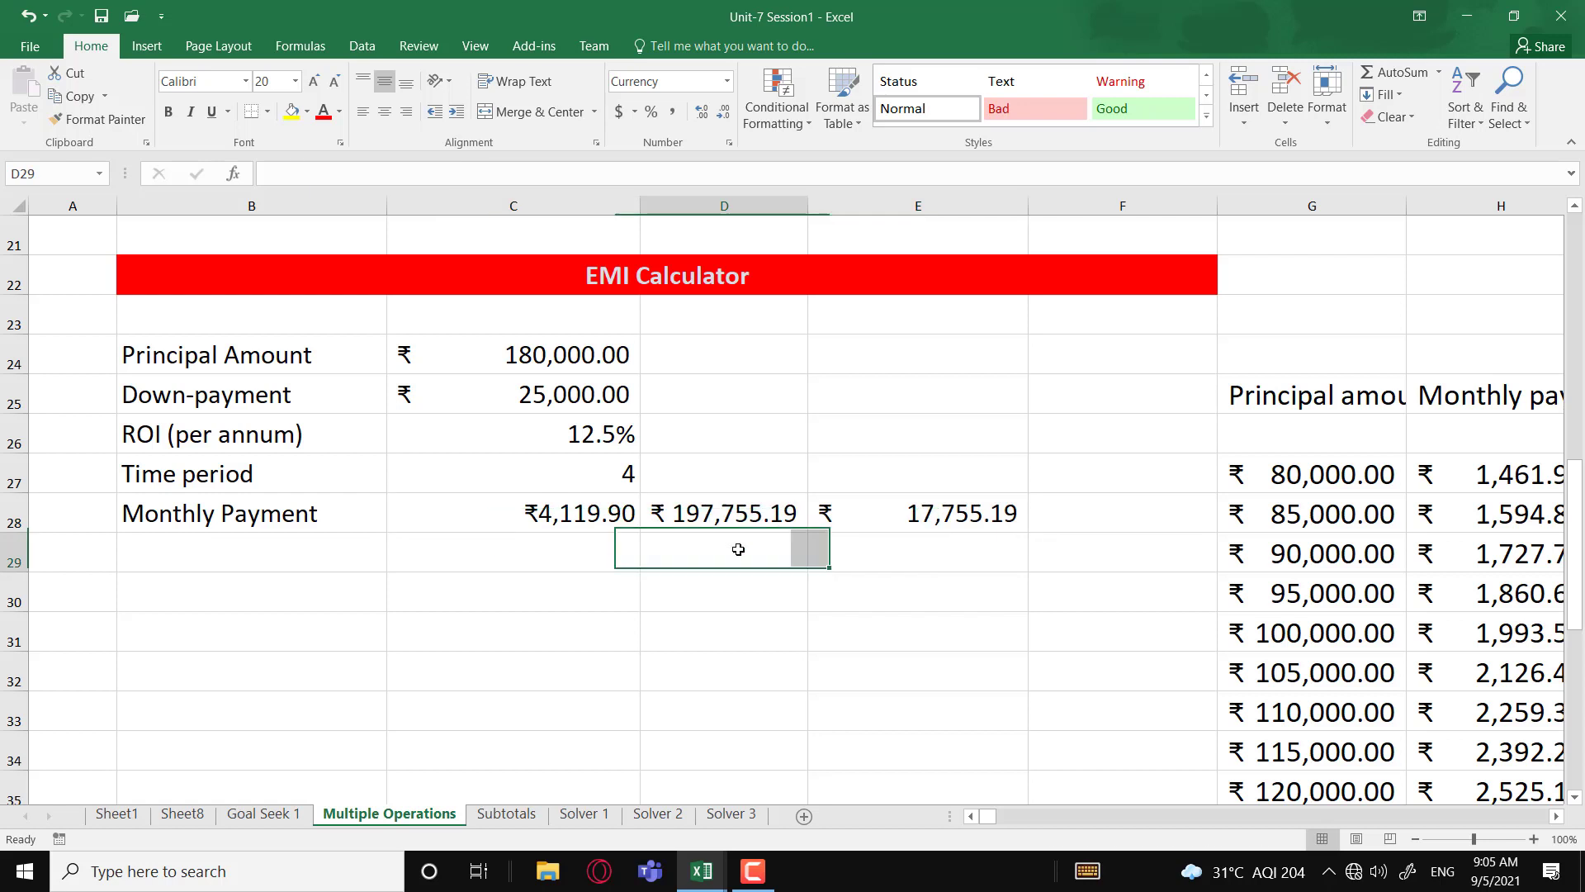
pyautogui.click(559, 513)
pyautogui.press('Return')
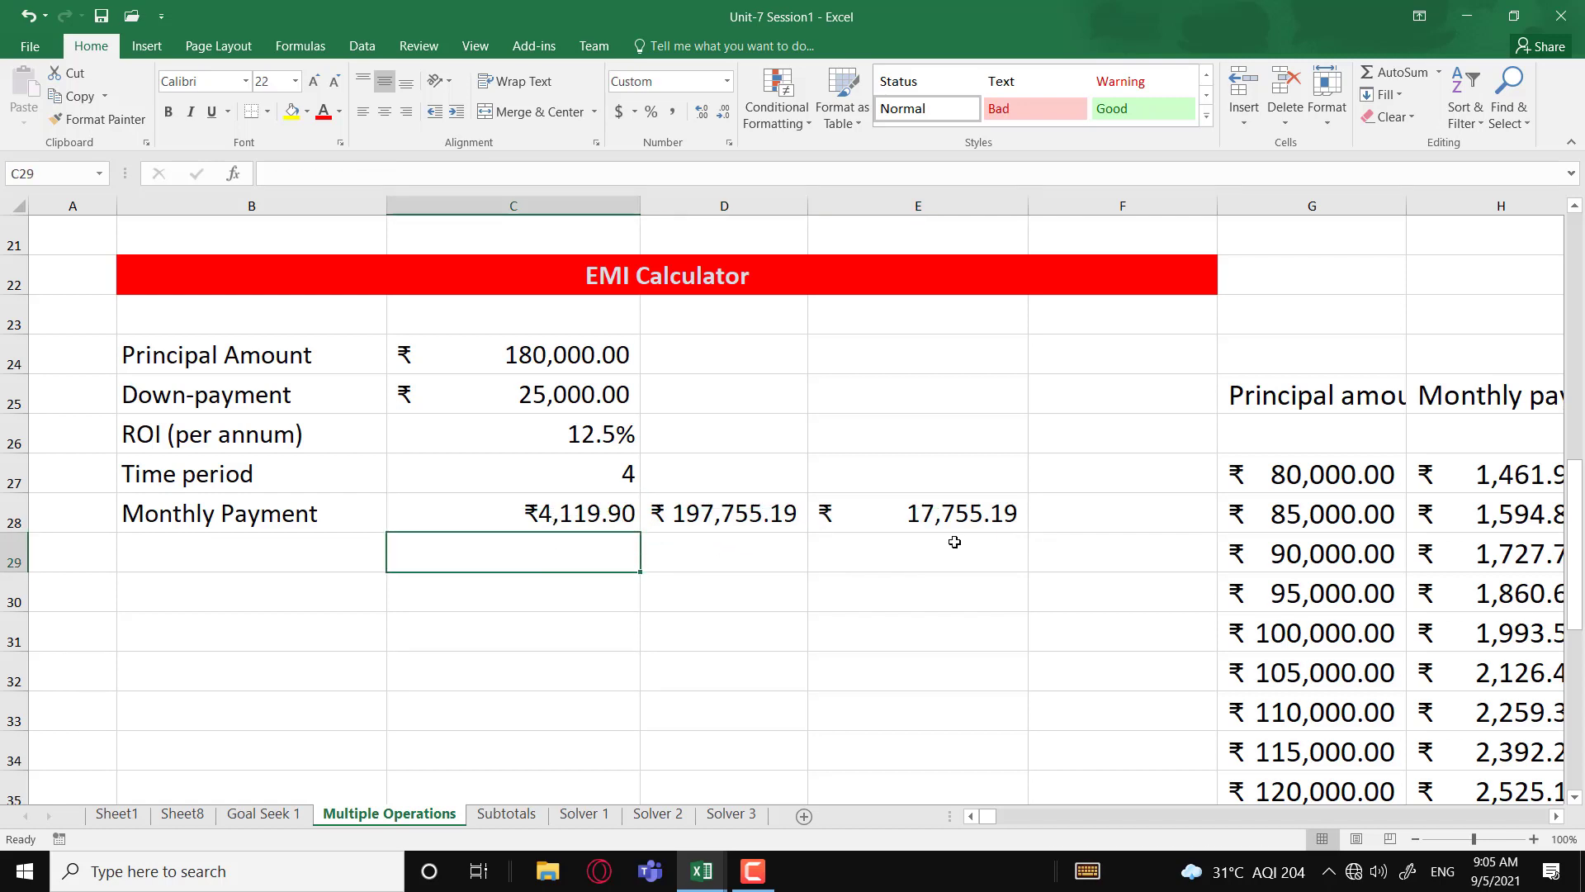
pyautogui.write('monthl')
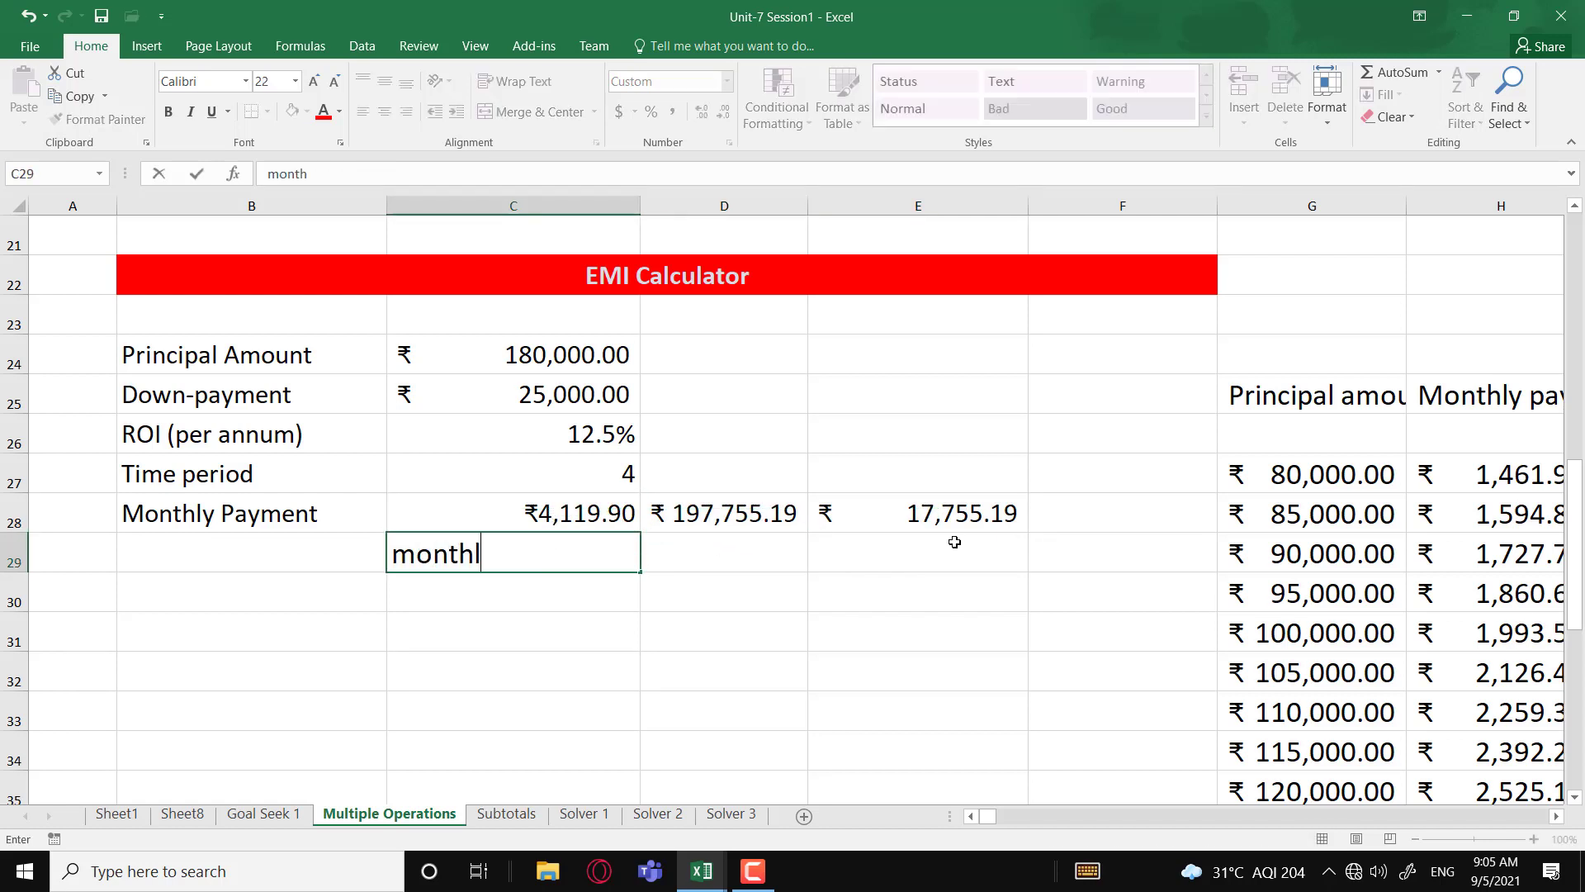
pyautogui.write('y paymen')
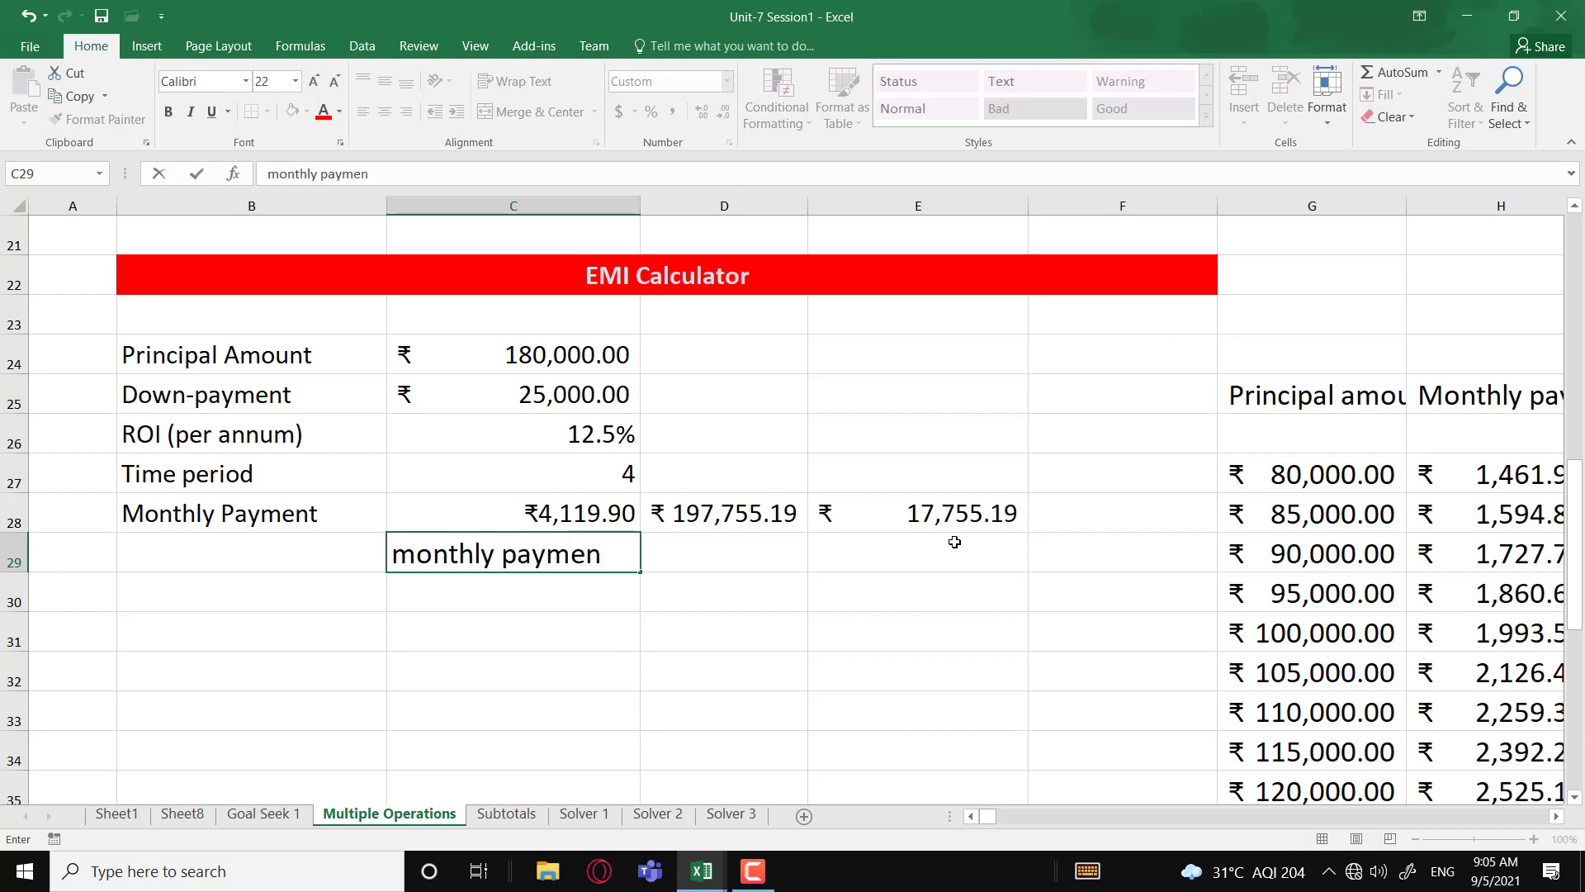
pyautogui.write('t')
pyautogui.press('Return')
# Step: Label the other two calculator results with "total amt" in D29 and "total interest" in E29
pyautogui.press('Up')
pyautogui.press('Right')
pyautogui.write('t')
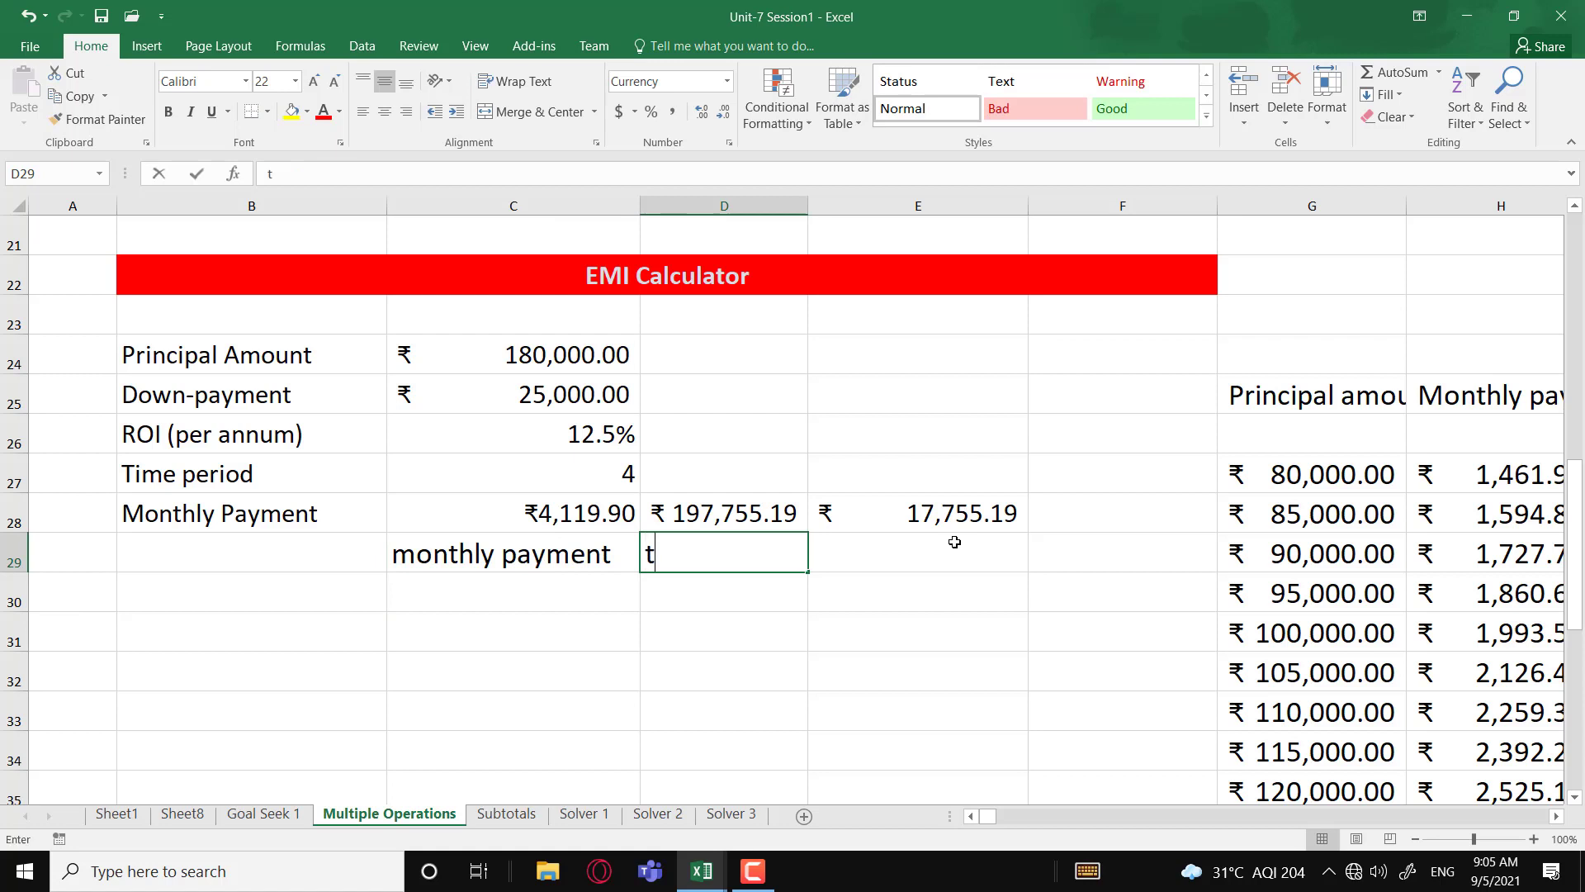
pyautogui.write('otal amt')
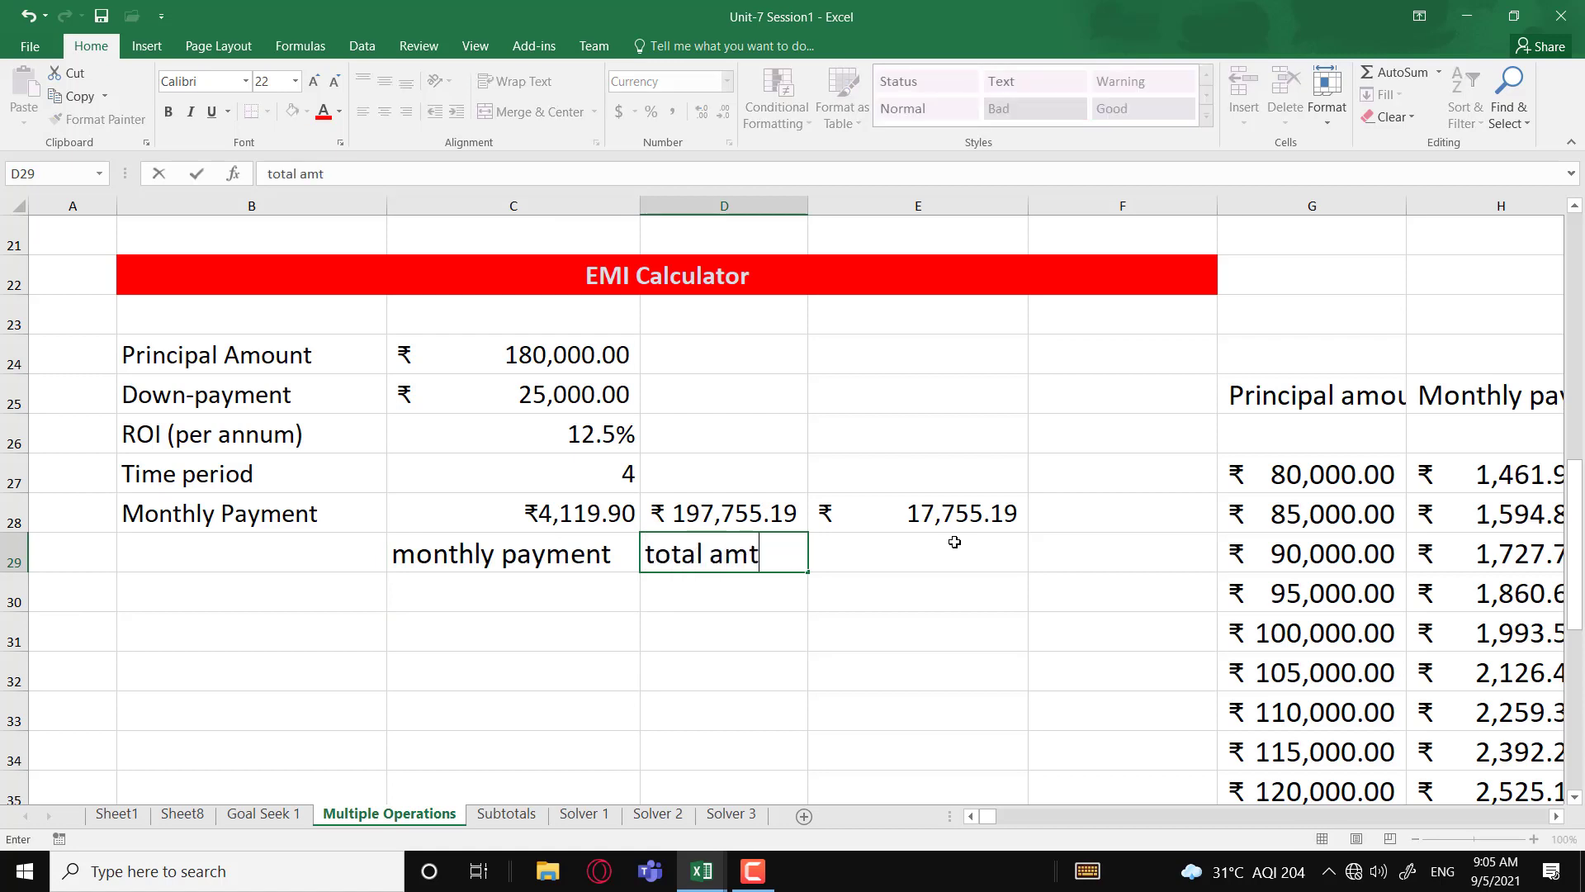
pyautogui.press('Right')
pyautogui.write('in')
pyautogui.press('BackSpace')
pyautogui.press('BackSpace')
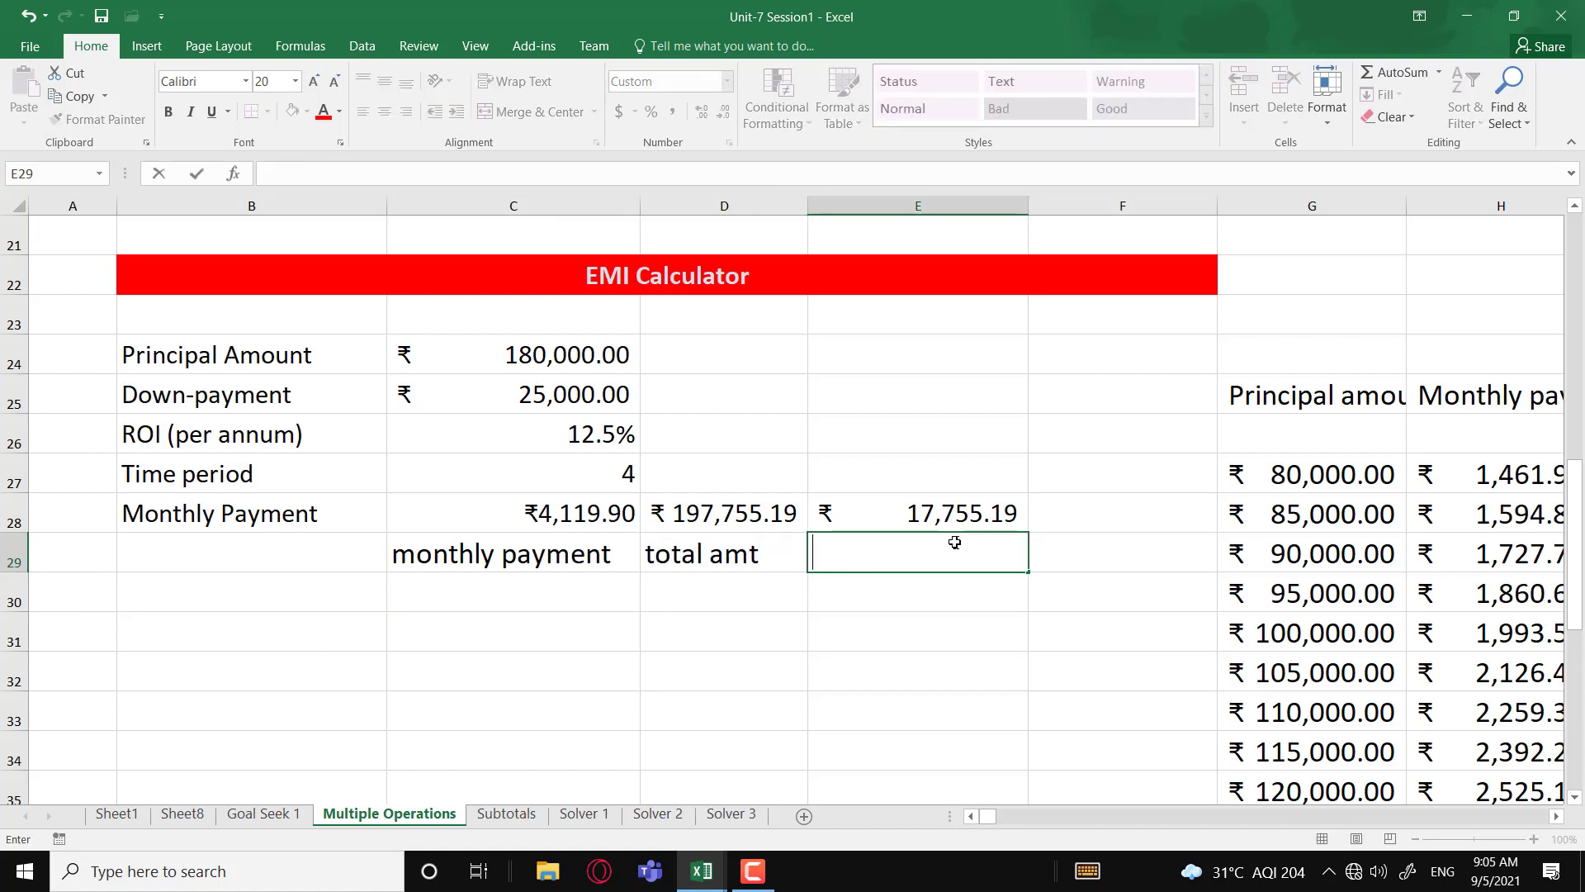
pyautogui.write('total interest')
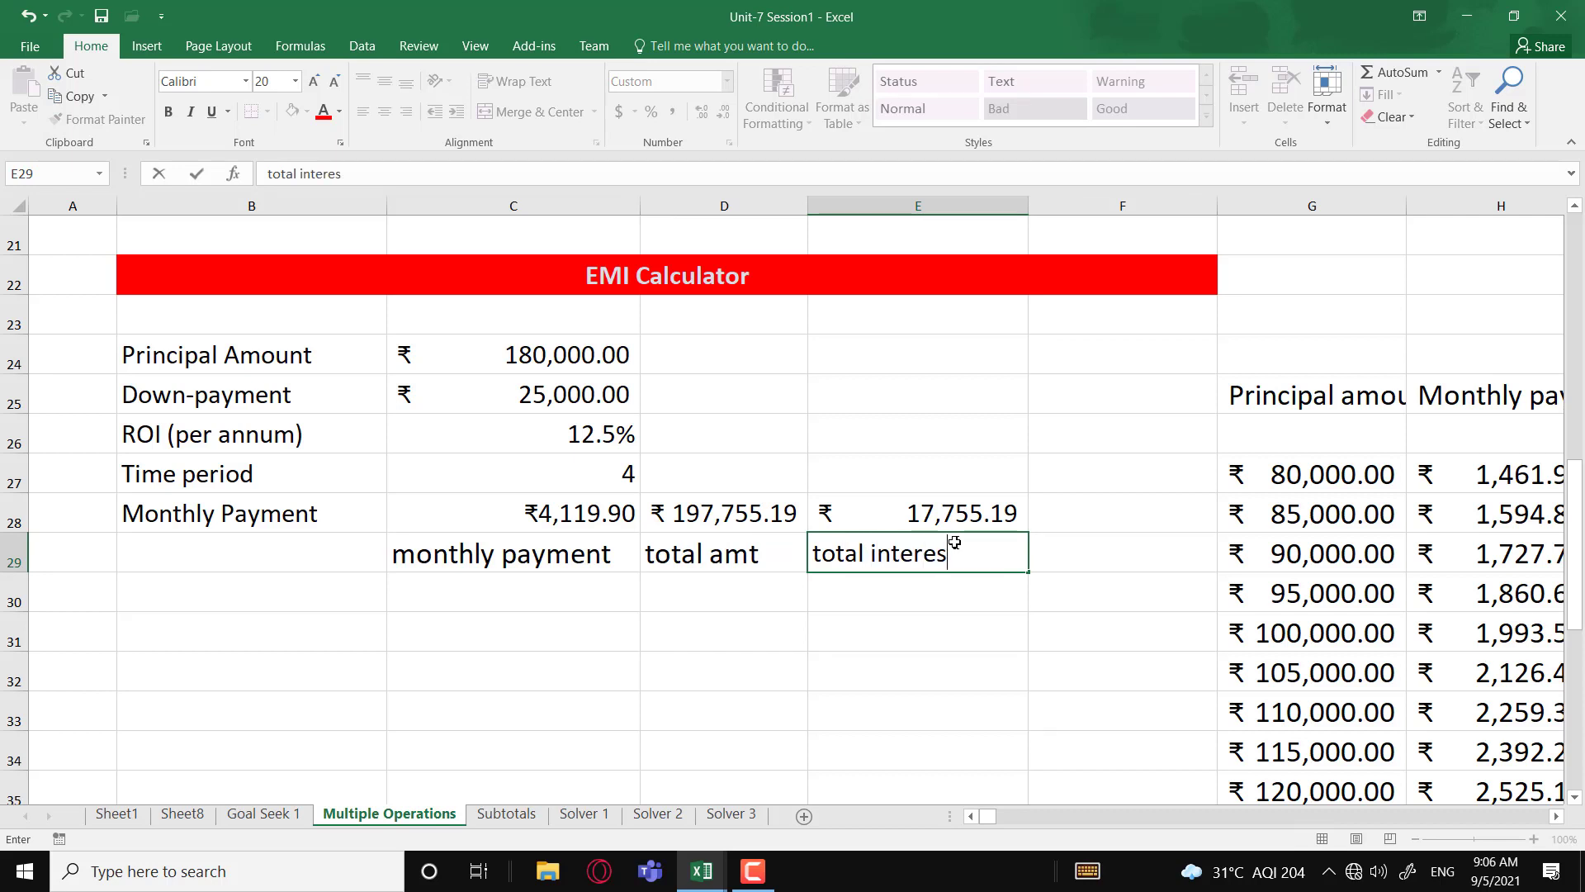
pyautogui.press('Return')
# Step: Examine the calculator's results in C28:E28 and the Total Amount and Total Interest rows in B29:C30
pyautogui.moveTo(522, 522); pyautogui.dragTo(916, 522)
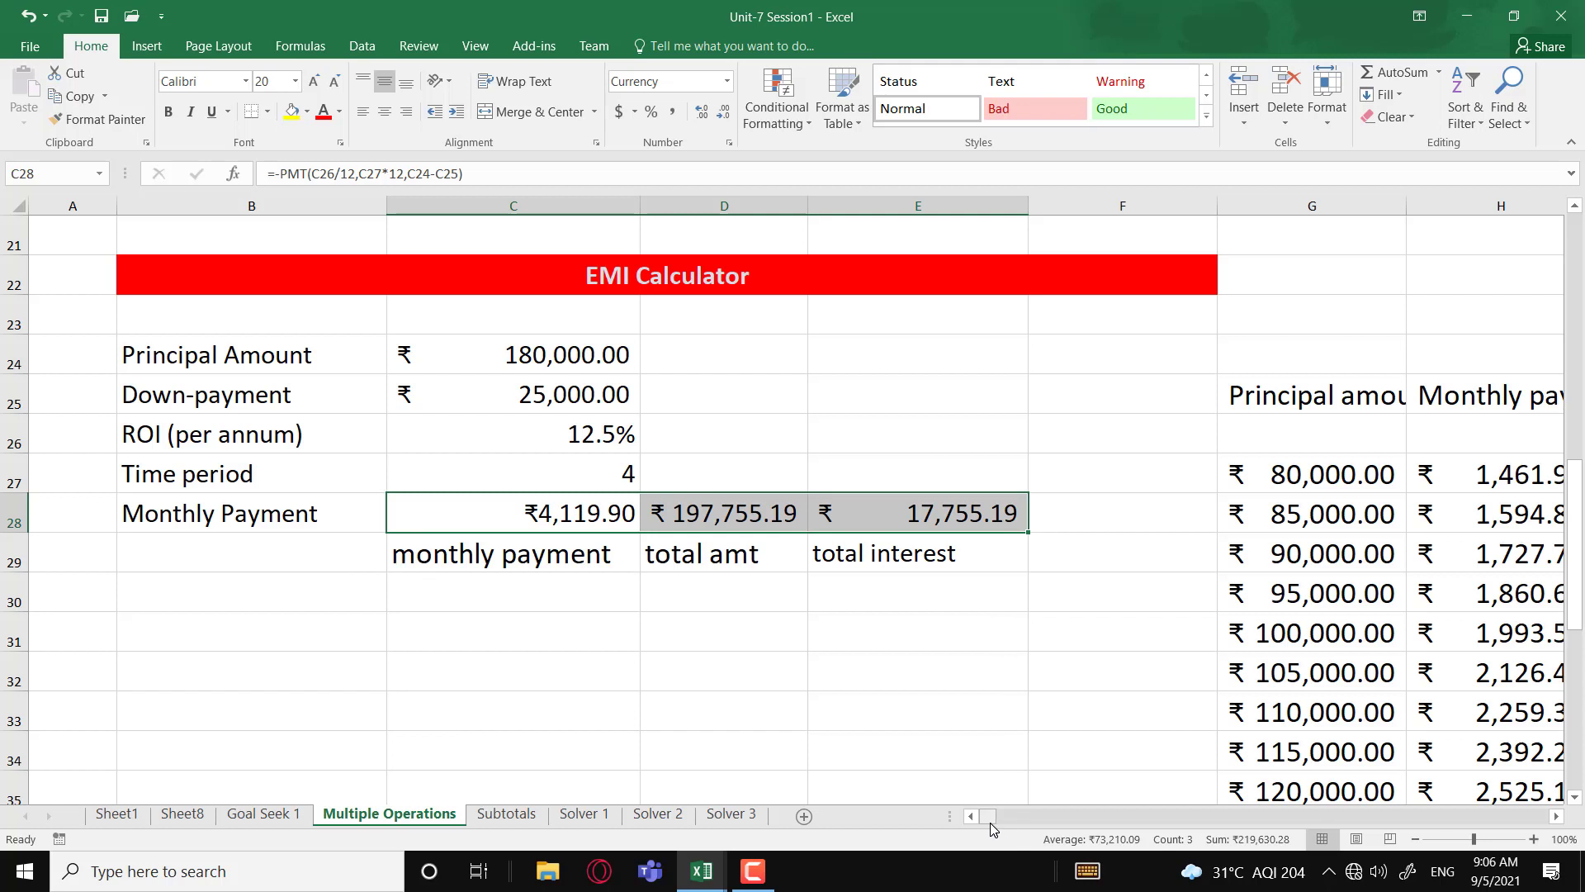
pyautogui.click(620, 595)
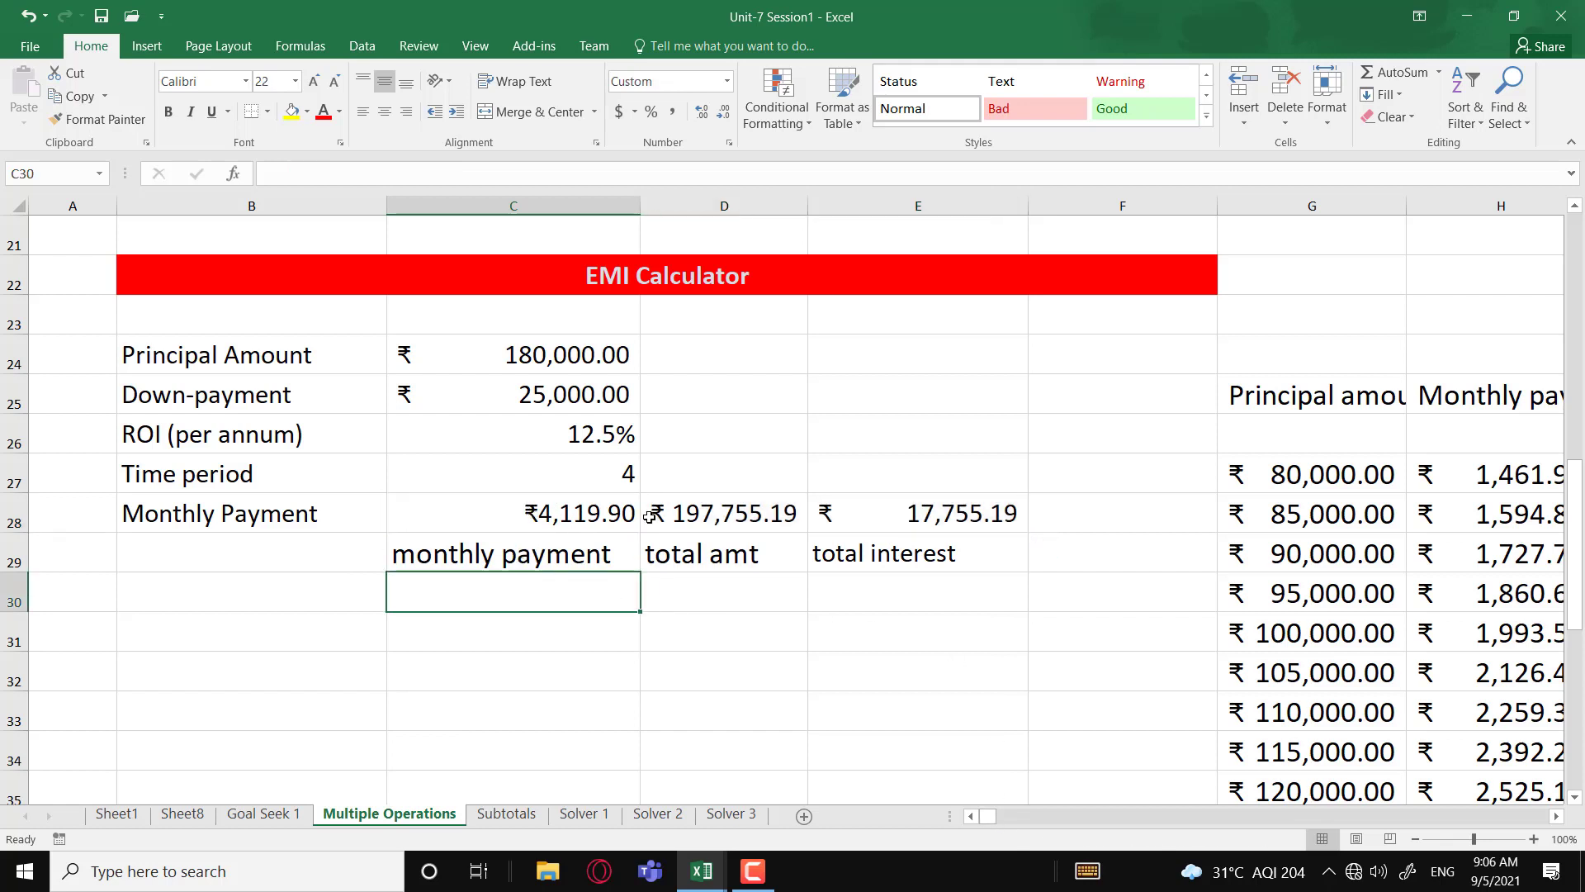
pyautogui.moveTo(537, 518); pyautogui.dragTo(917, 520)
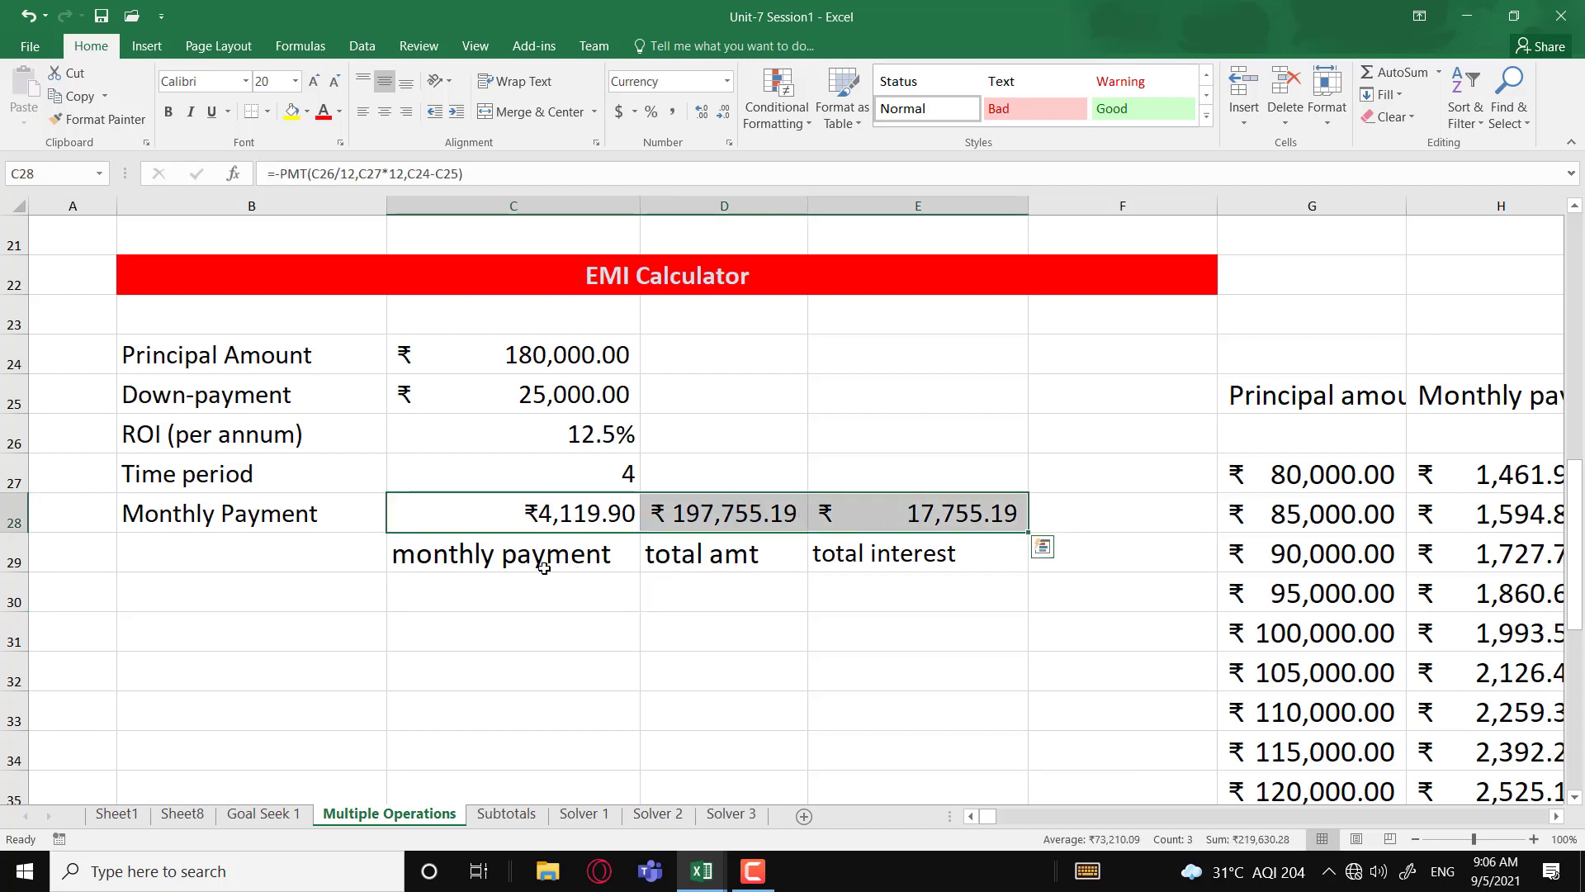
pyautogui.click(750, 885)
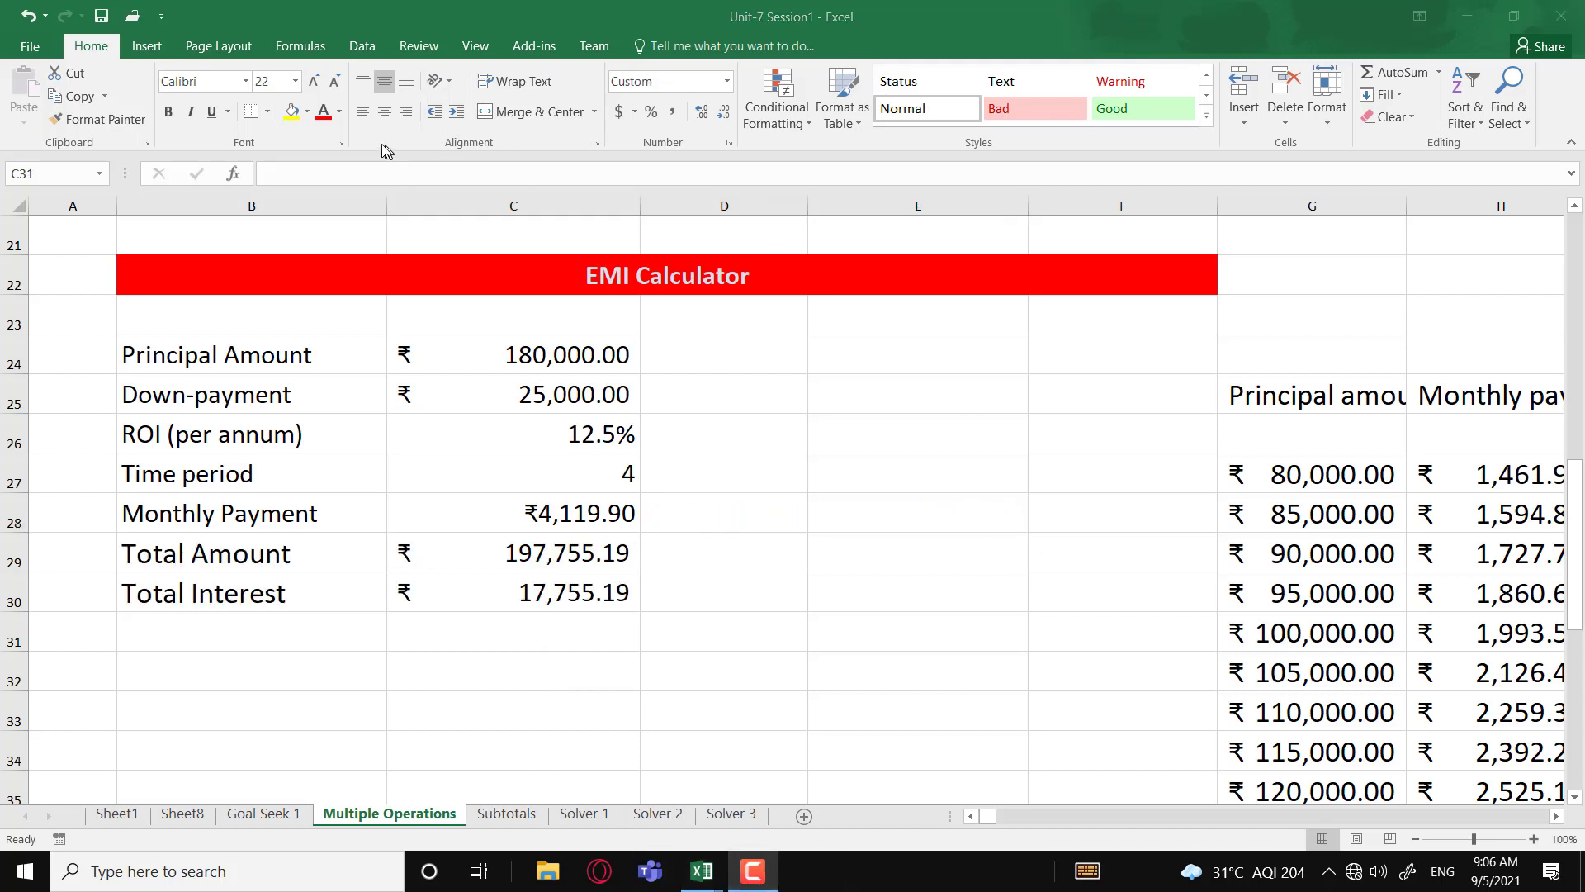
pyautogui.click(667, 27)
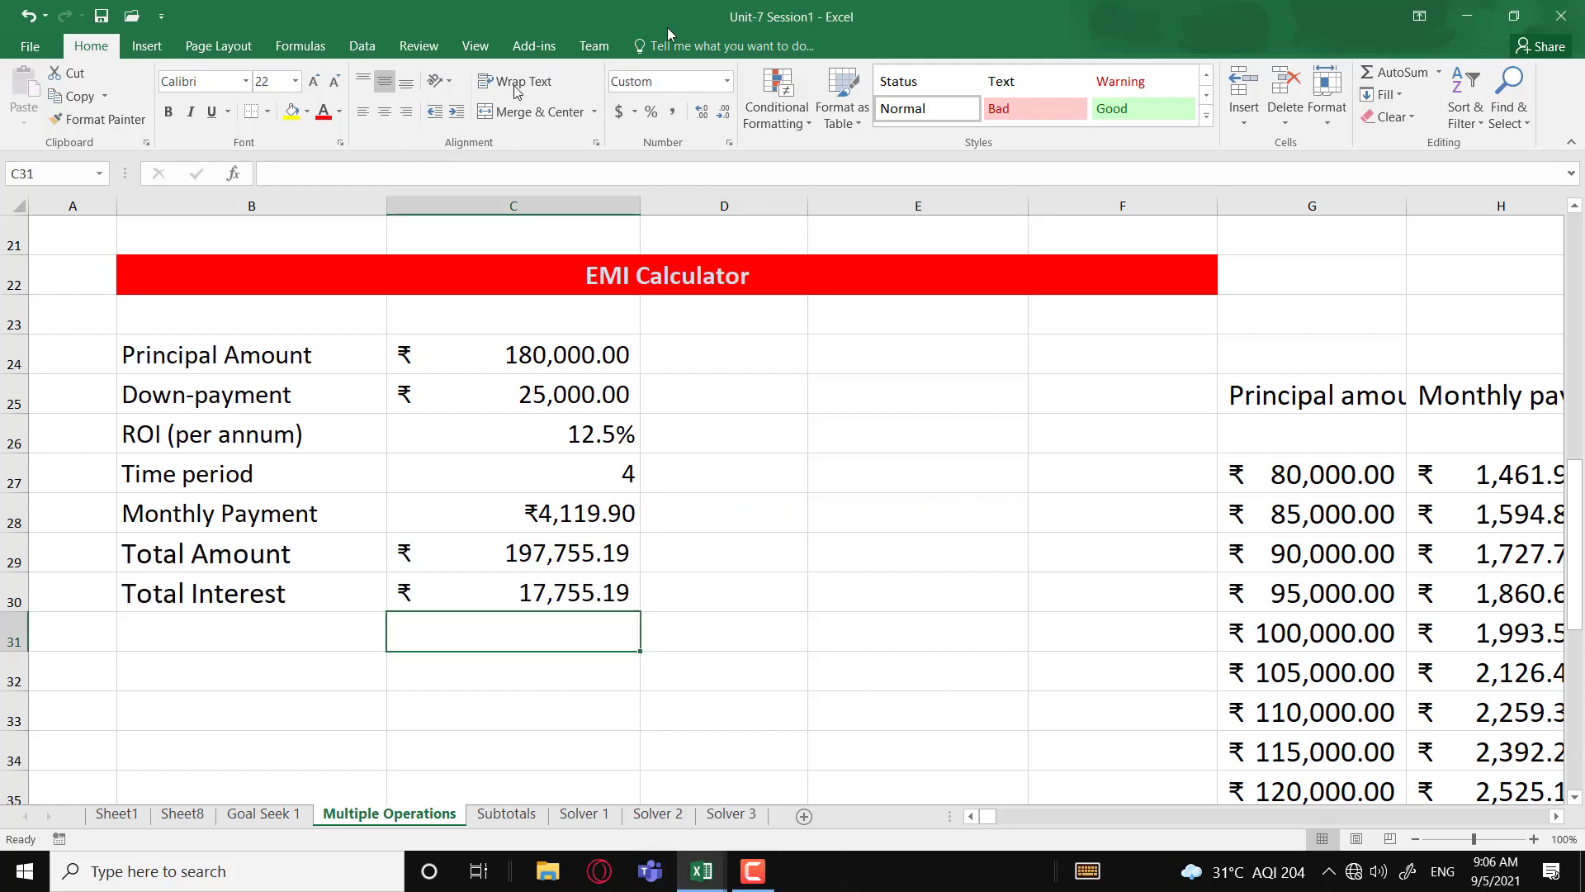
pyautogui.click(525, 596)
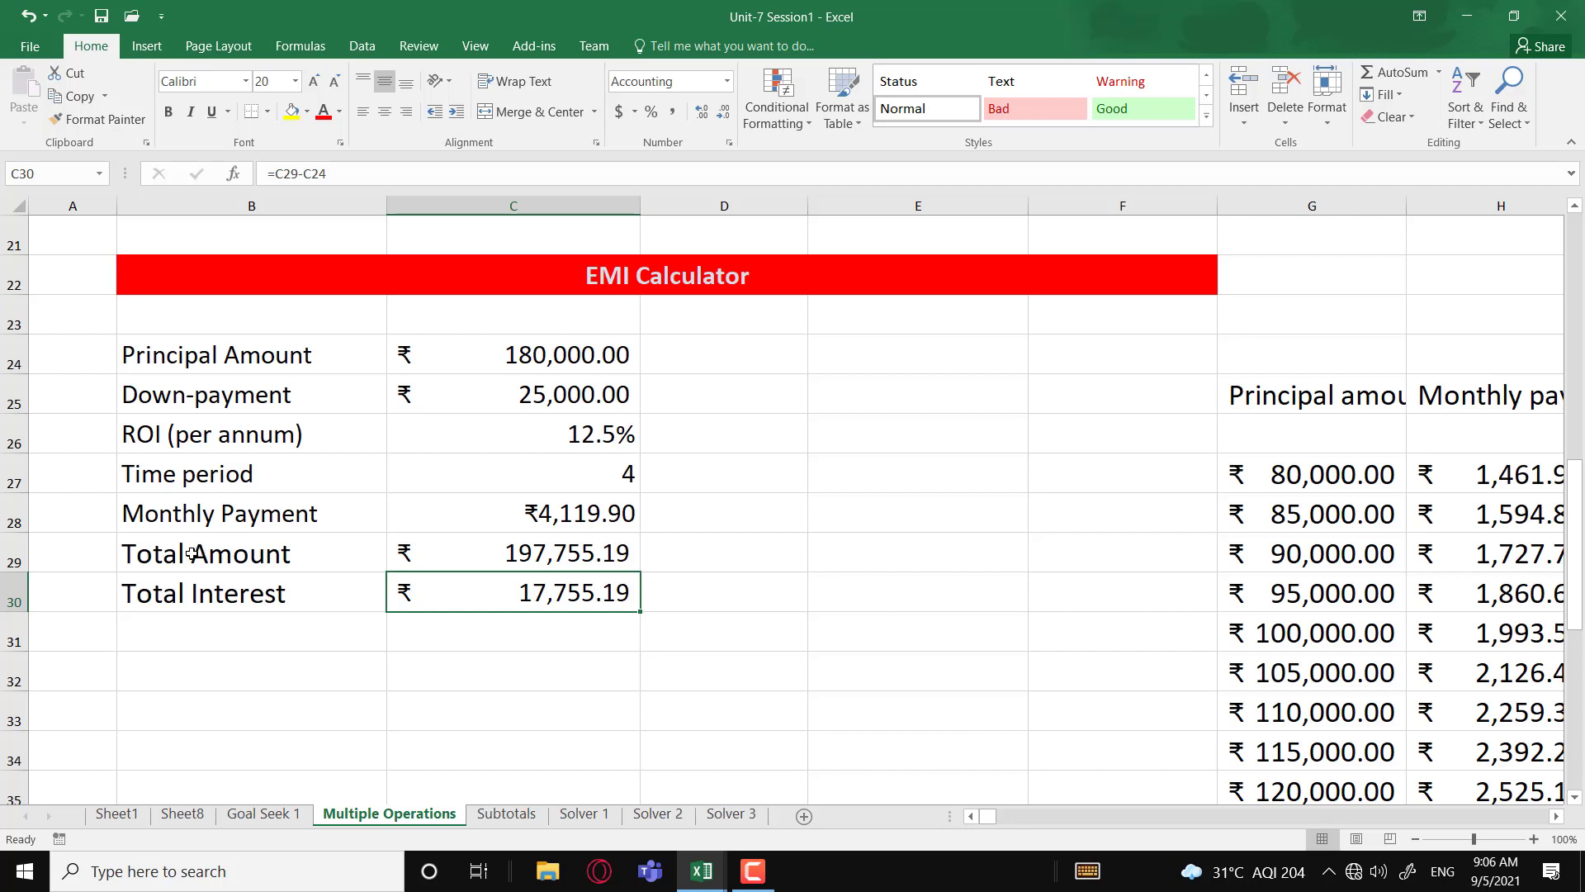
pyautogui.moveTo(192, 553); pyautogui.dragTo(533, 589)
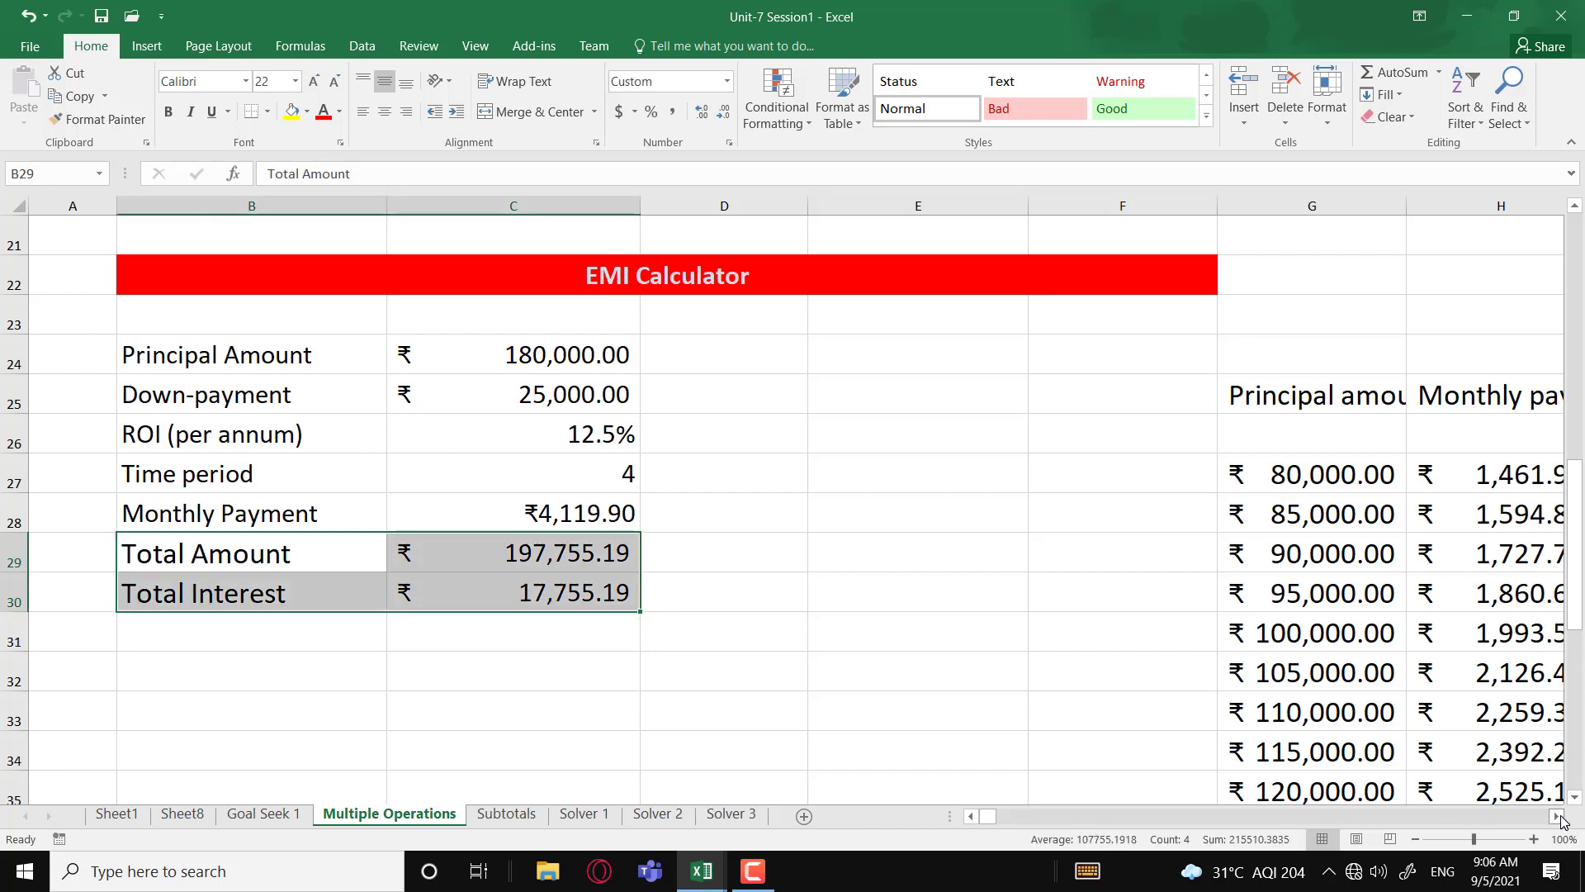
# Step: Re-enter the formula in H26 of the data table as a reference to the calculator's Monthly Payment cell, =C28
pyautogui.click(1558, 817)
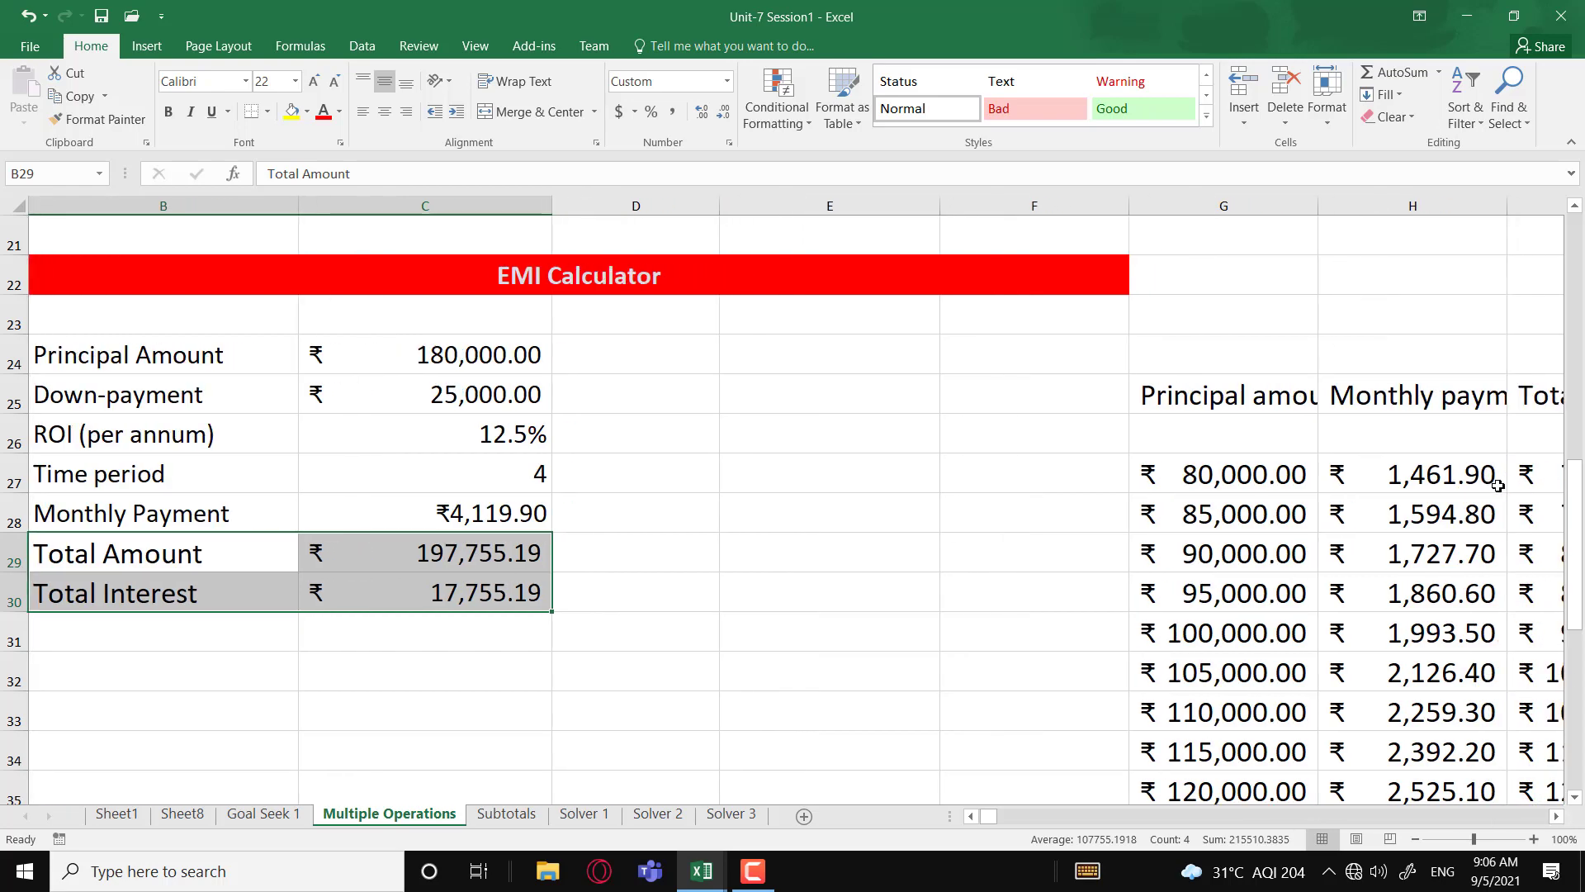
pyautogui.click(1386, 434)
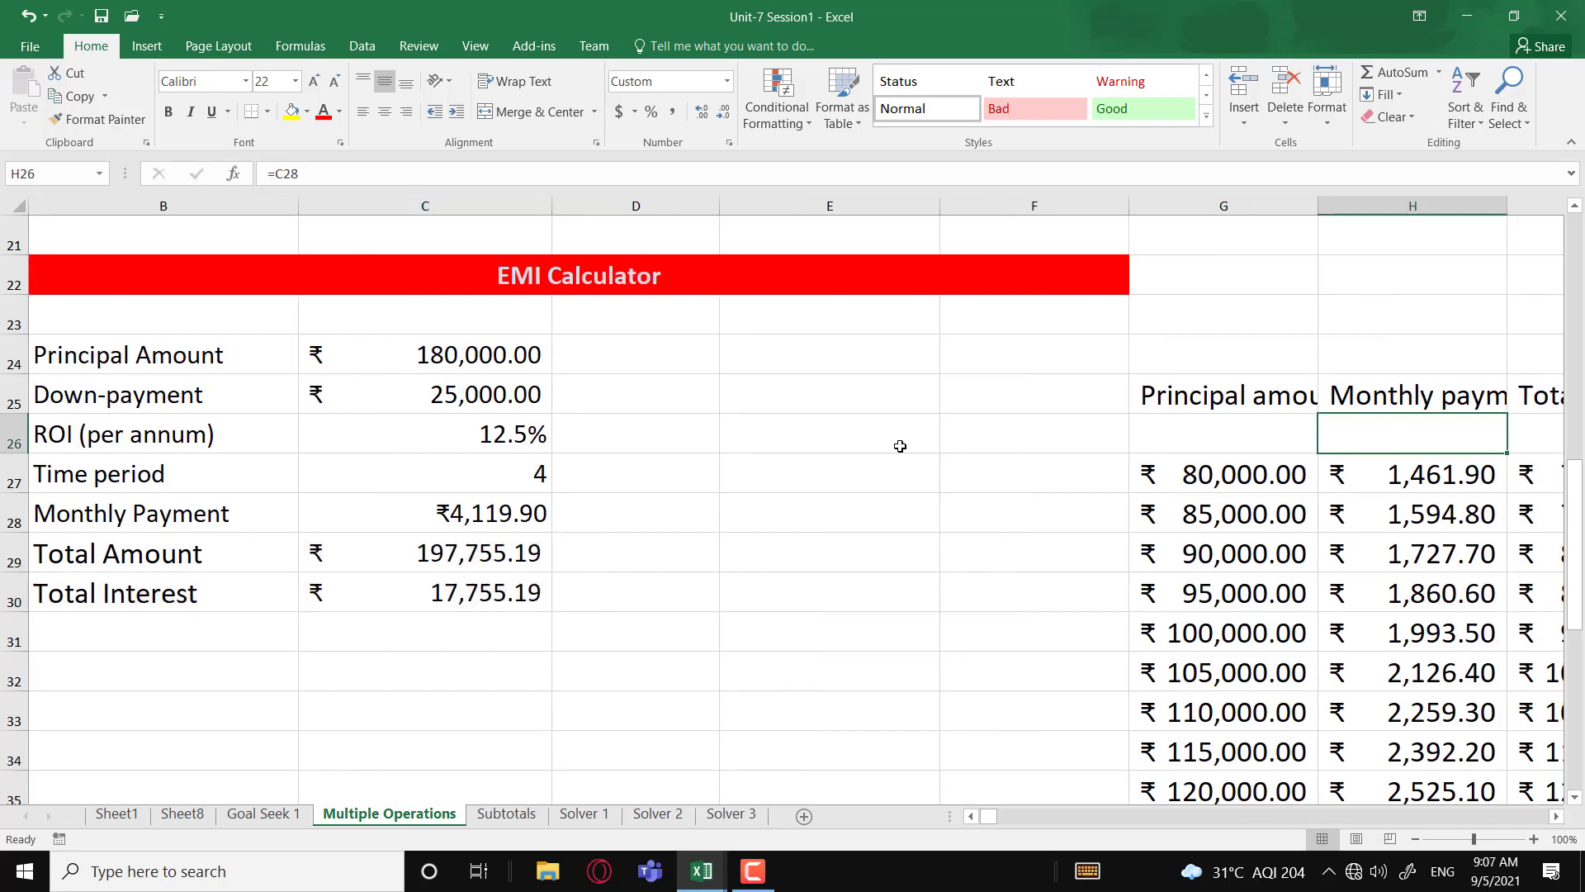
pyautogui.write('=')
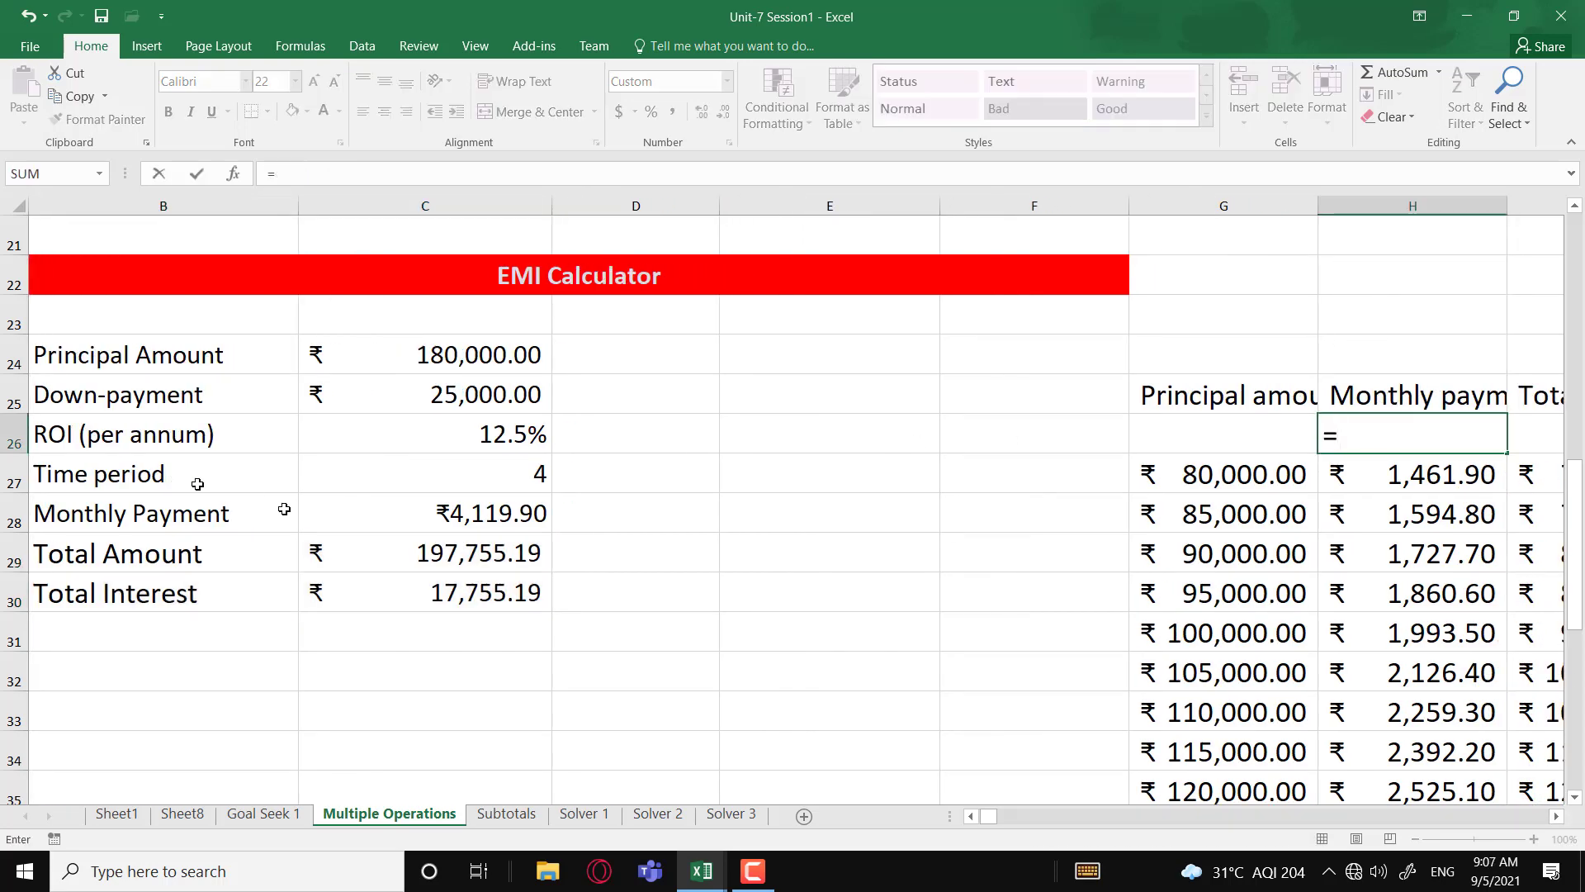
pyautogui.click(379, 521)
pyautogui.press('Return')
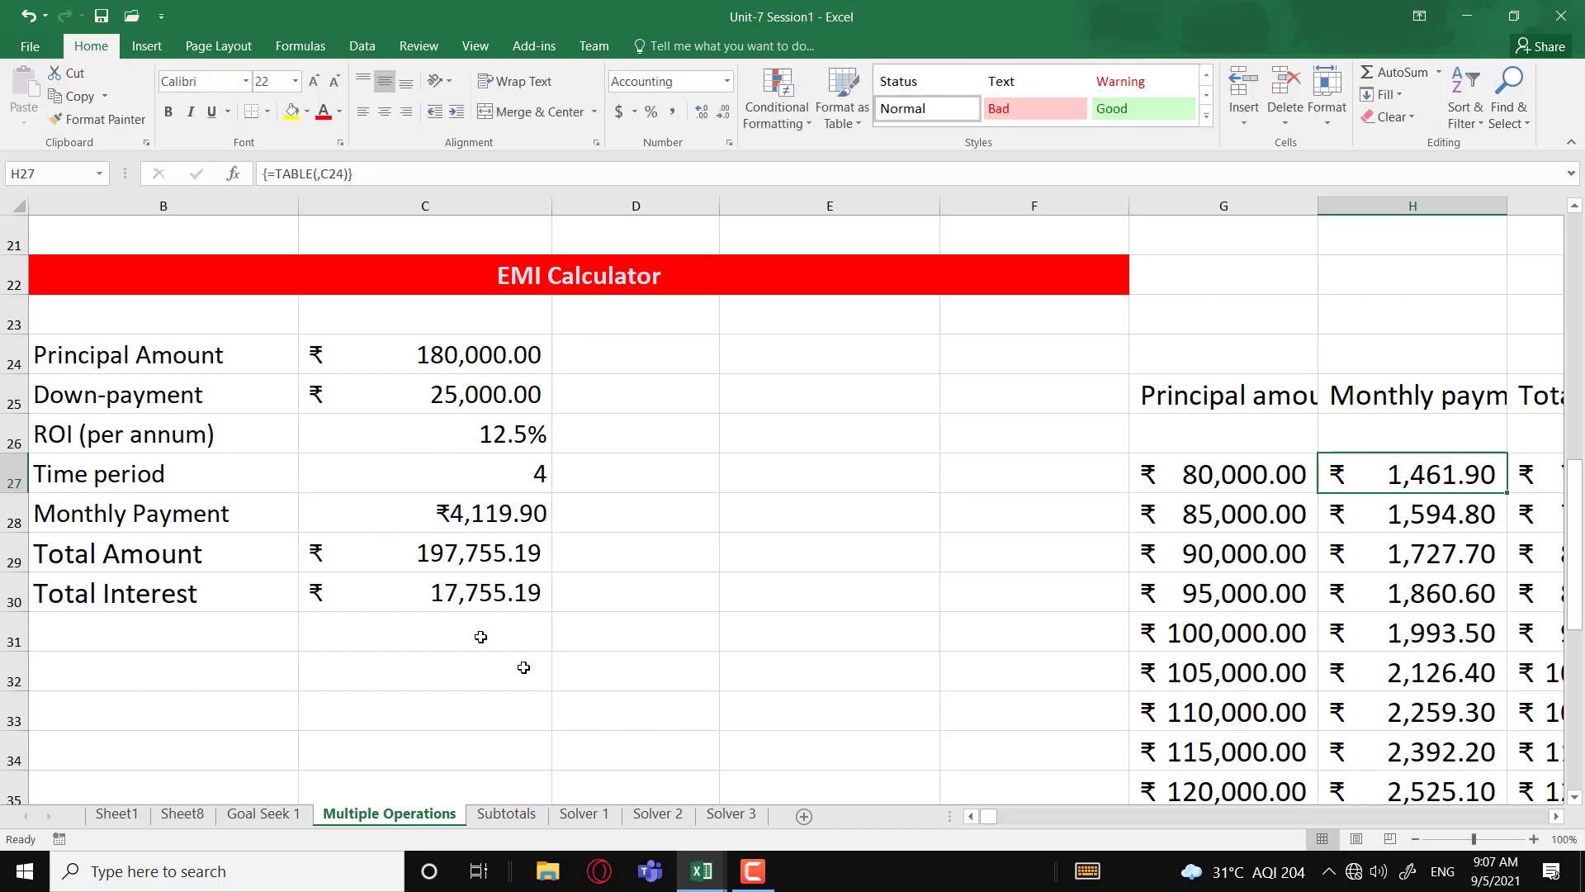
# Step: Re-enter the Total Amount formula in I26 of the data table as a reference to the calculator's Total Amount cell, =C29
pyautogui.click(1549, 817)
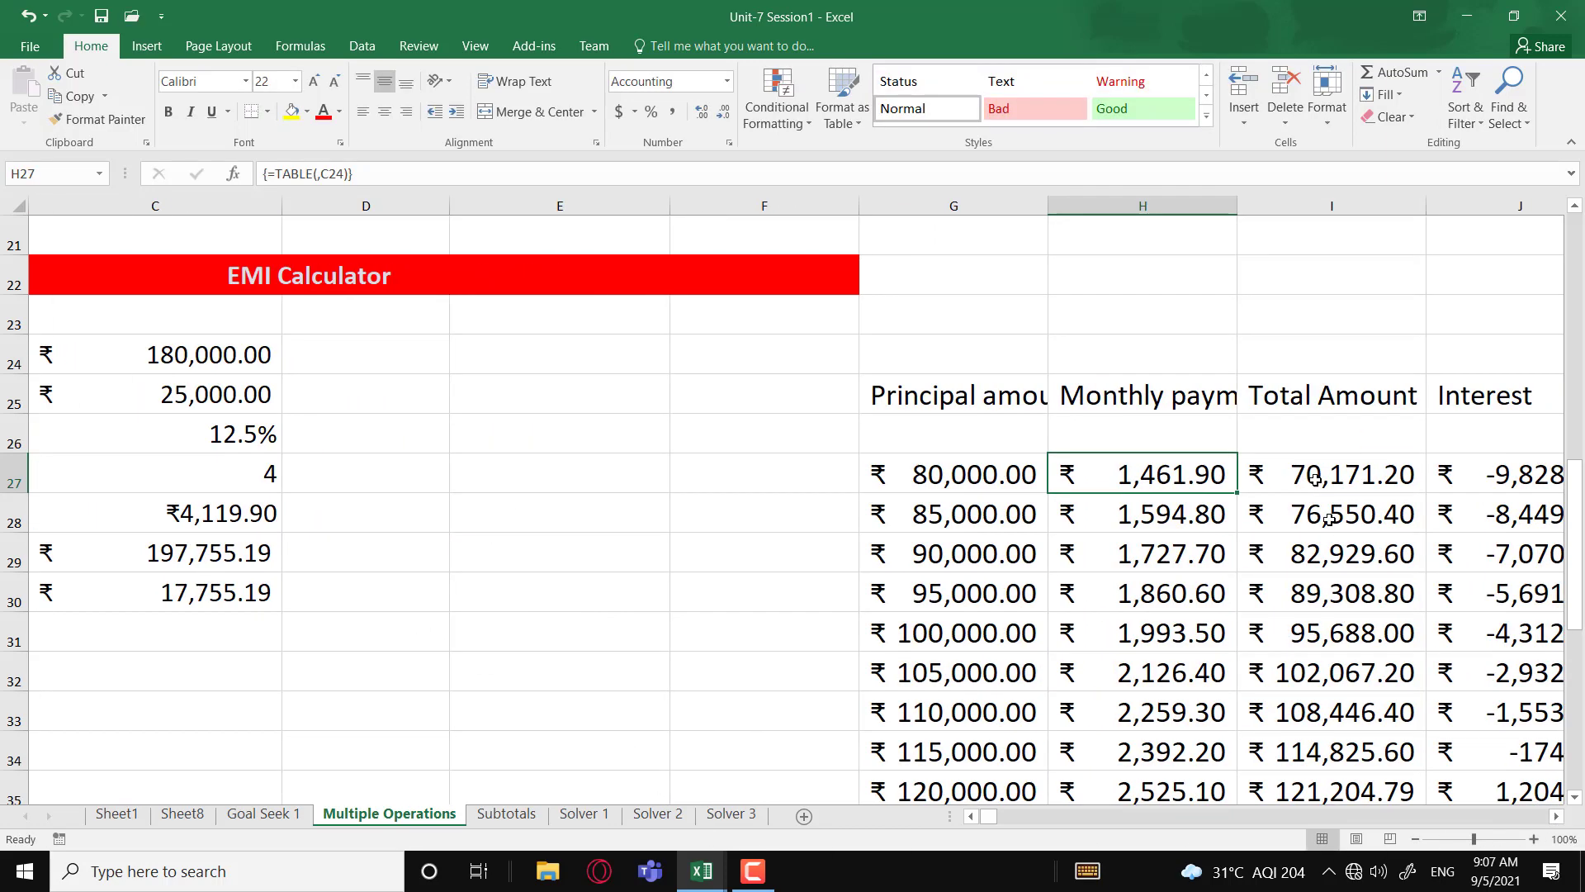
pyautogui.click(1296, 423)
pyautogui.write('=')
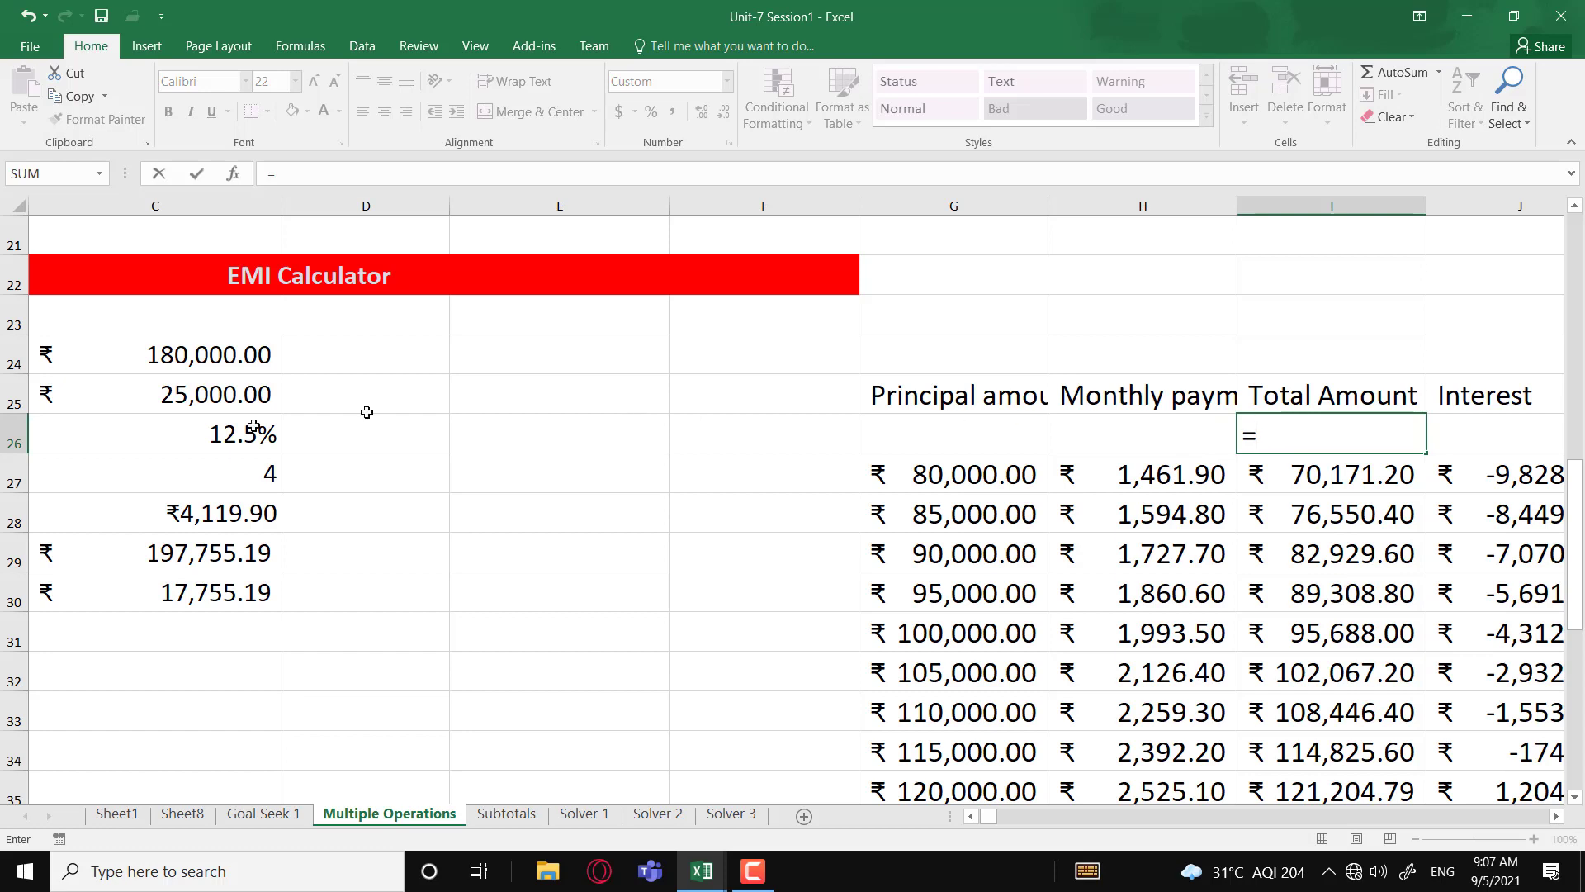
pyautogui.click(185, 553)
pyautogui.press('Return')
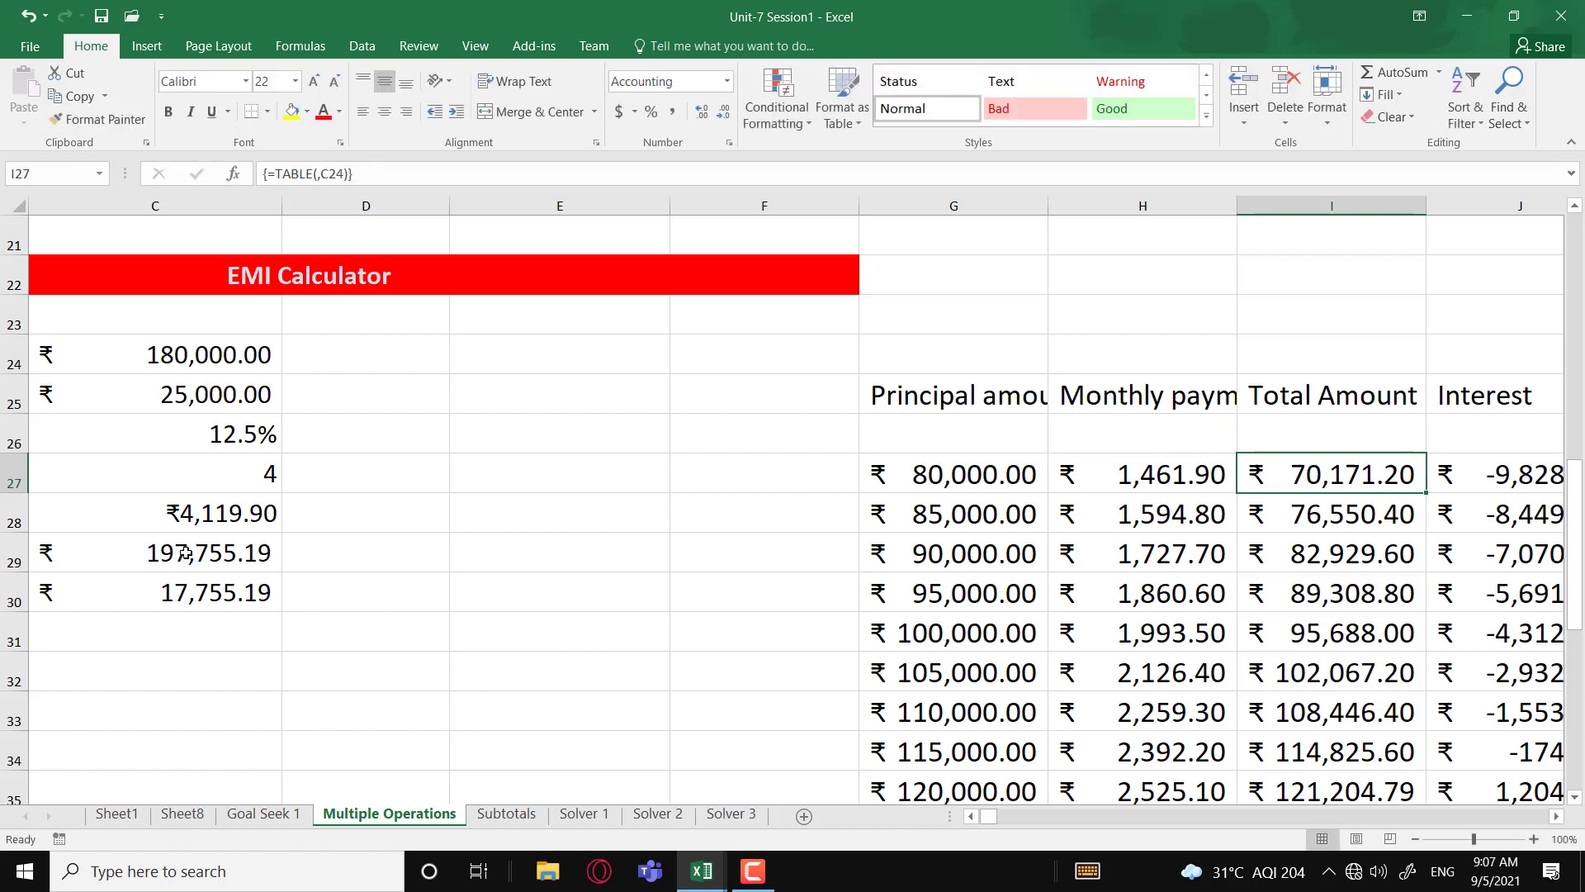
# Step: Re-enter the Interest formula in J26 of the data table as a reference to the calculator's Total Interest cell, =C30
pyautogui.click(1528, 427)
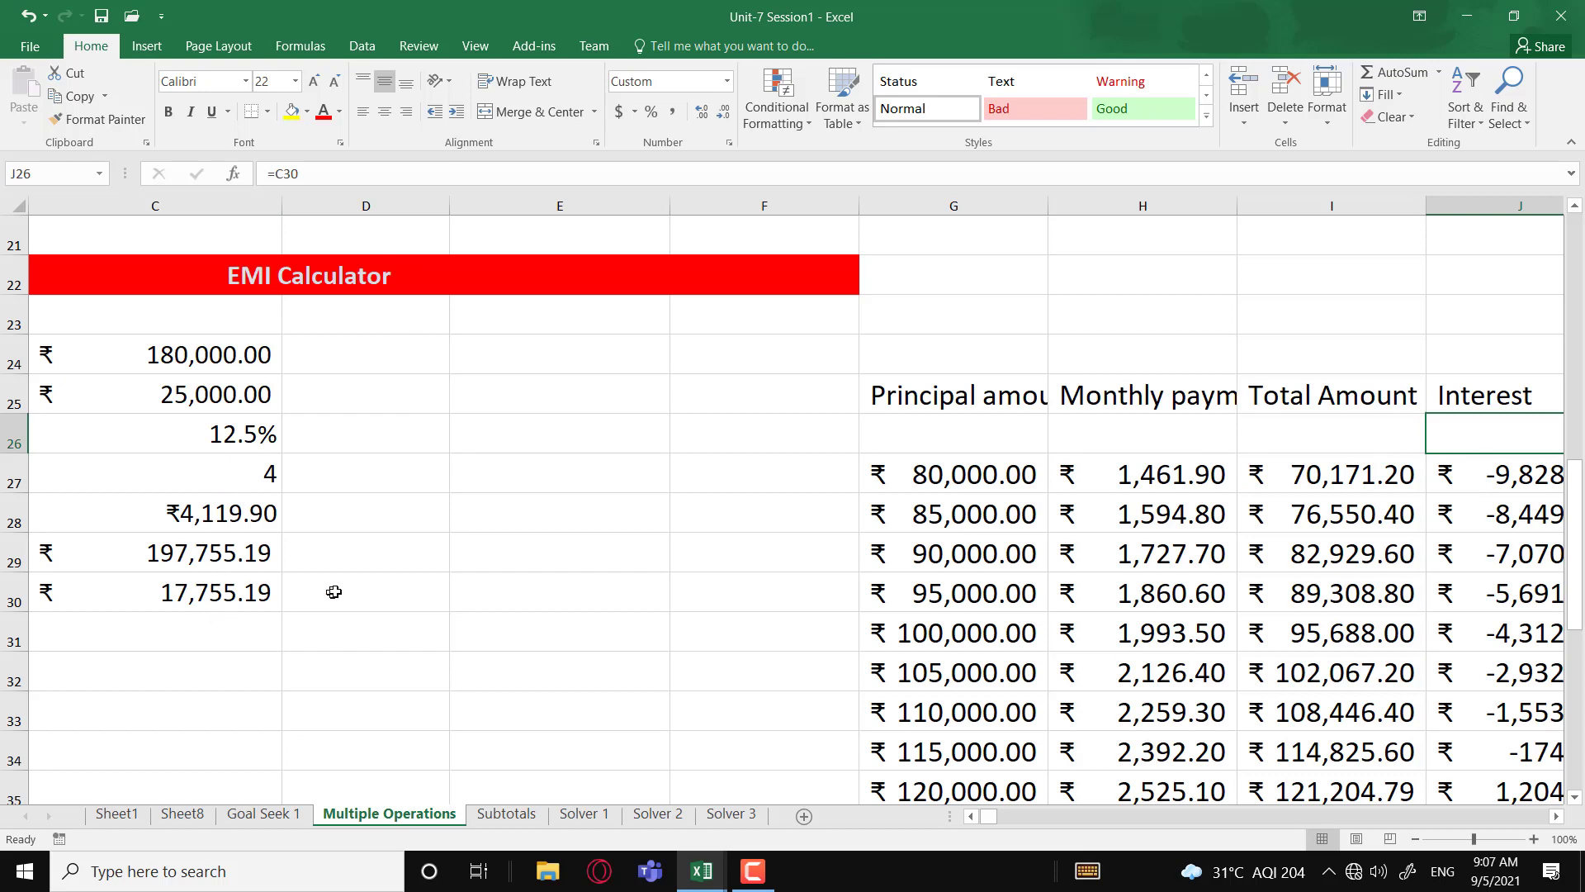
pyautogui.write('=')
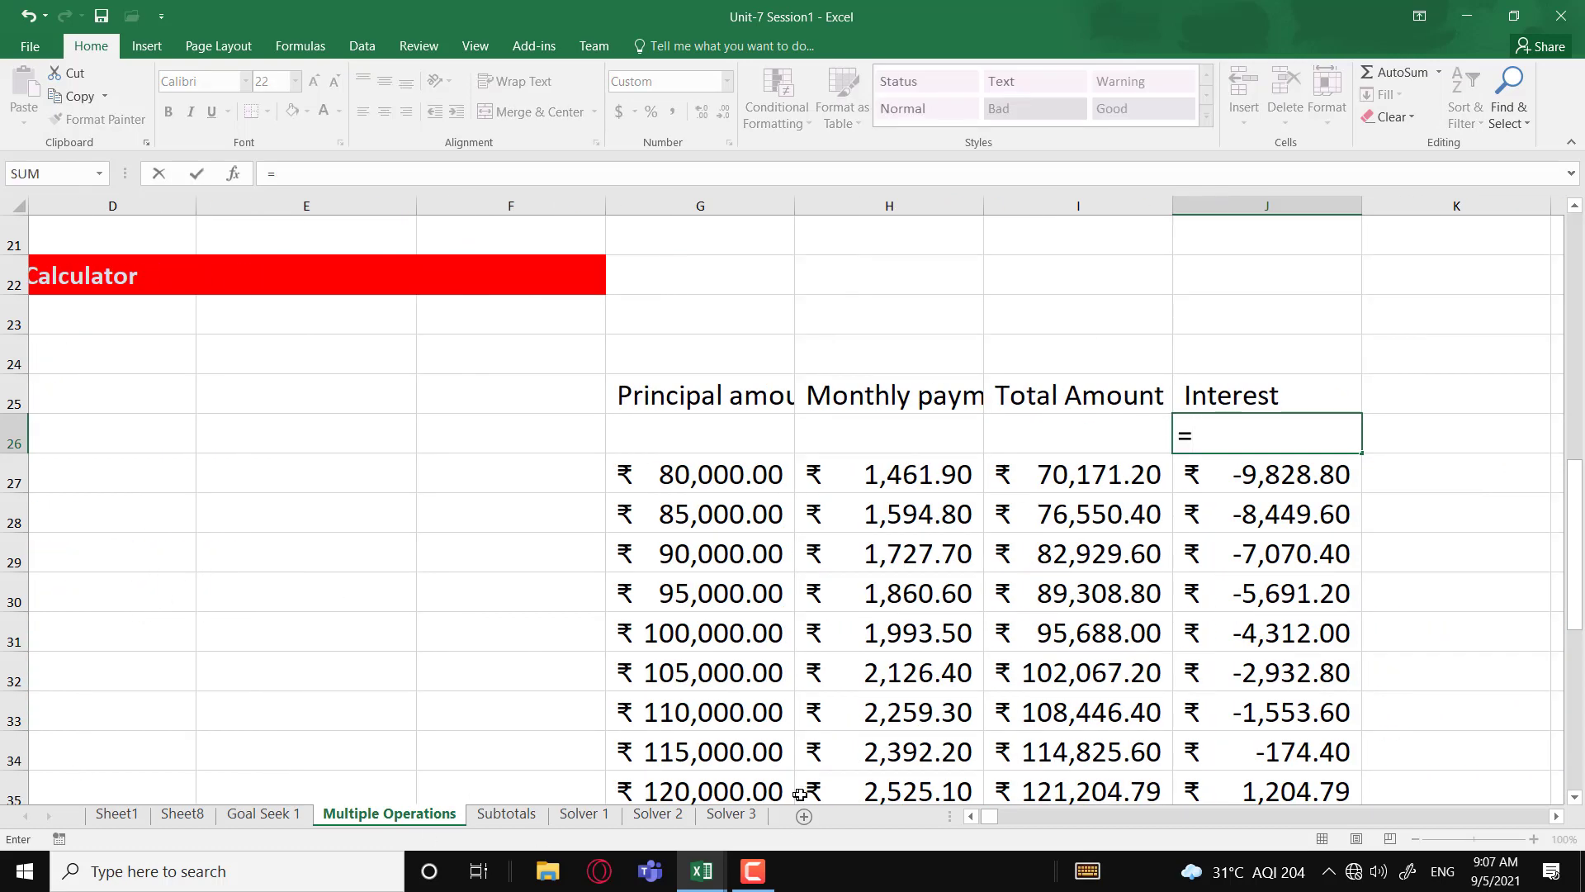
pyautogui.click(971, 816)
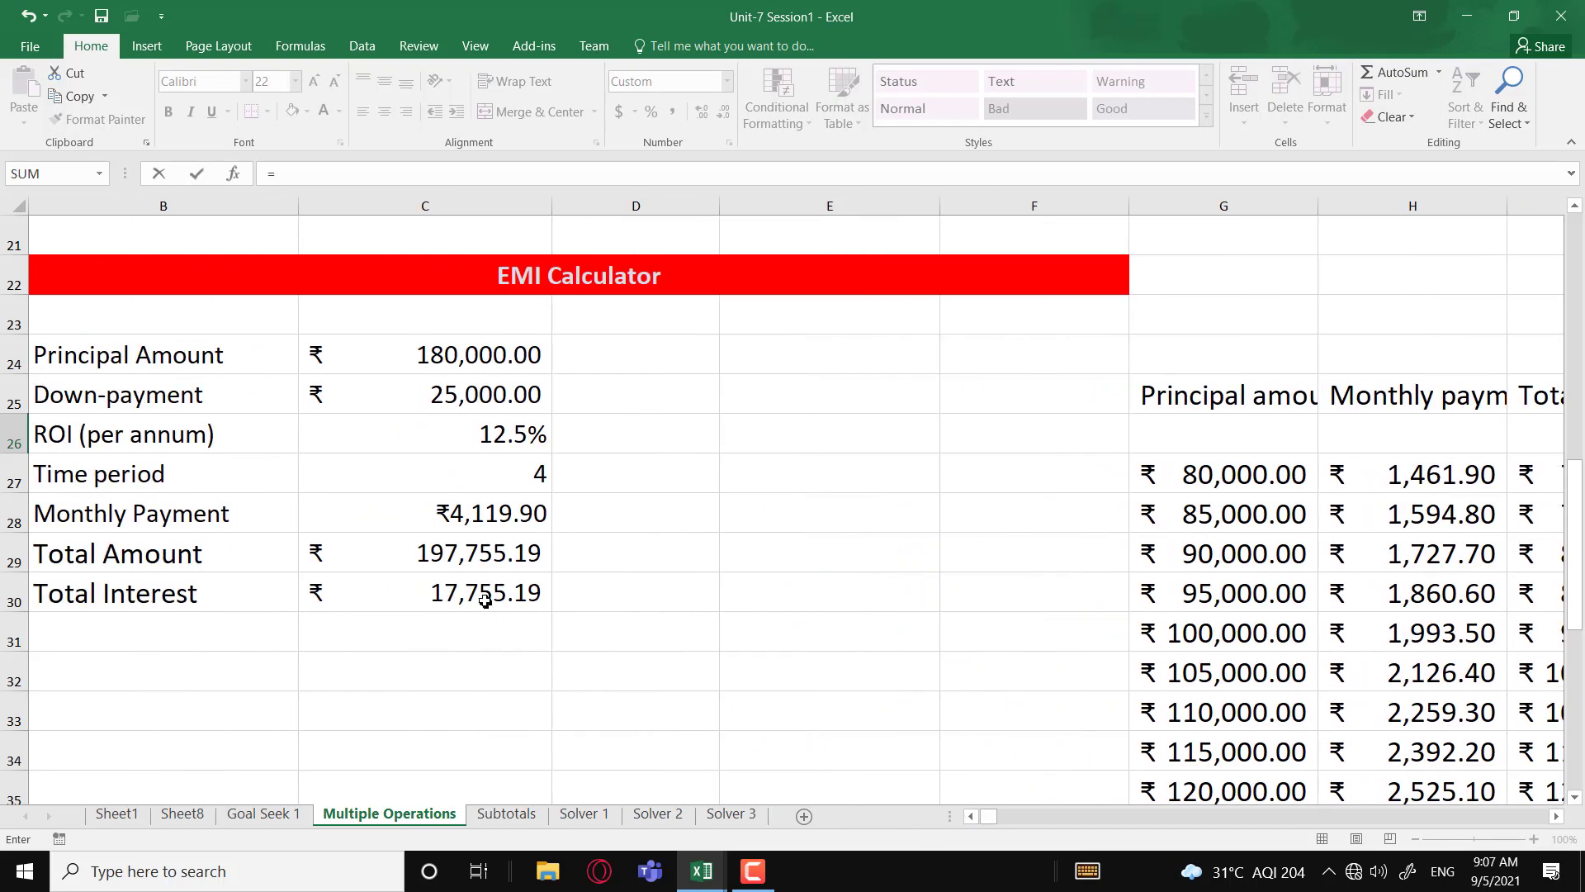
pyautogui.click(485, 600)
pyautogui.press('Return')
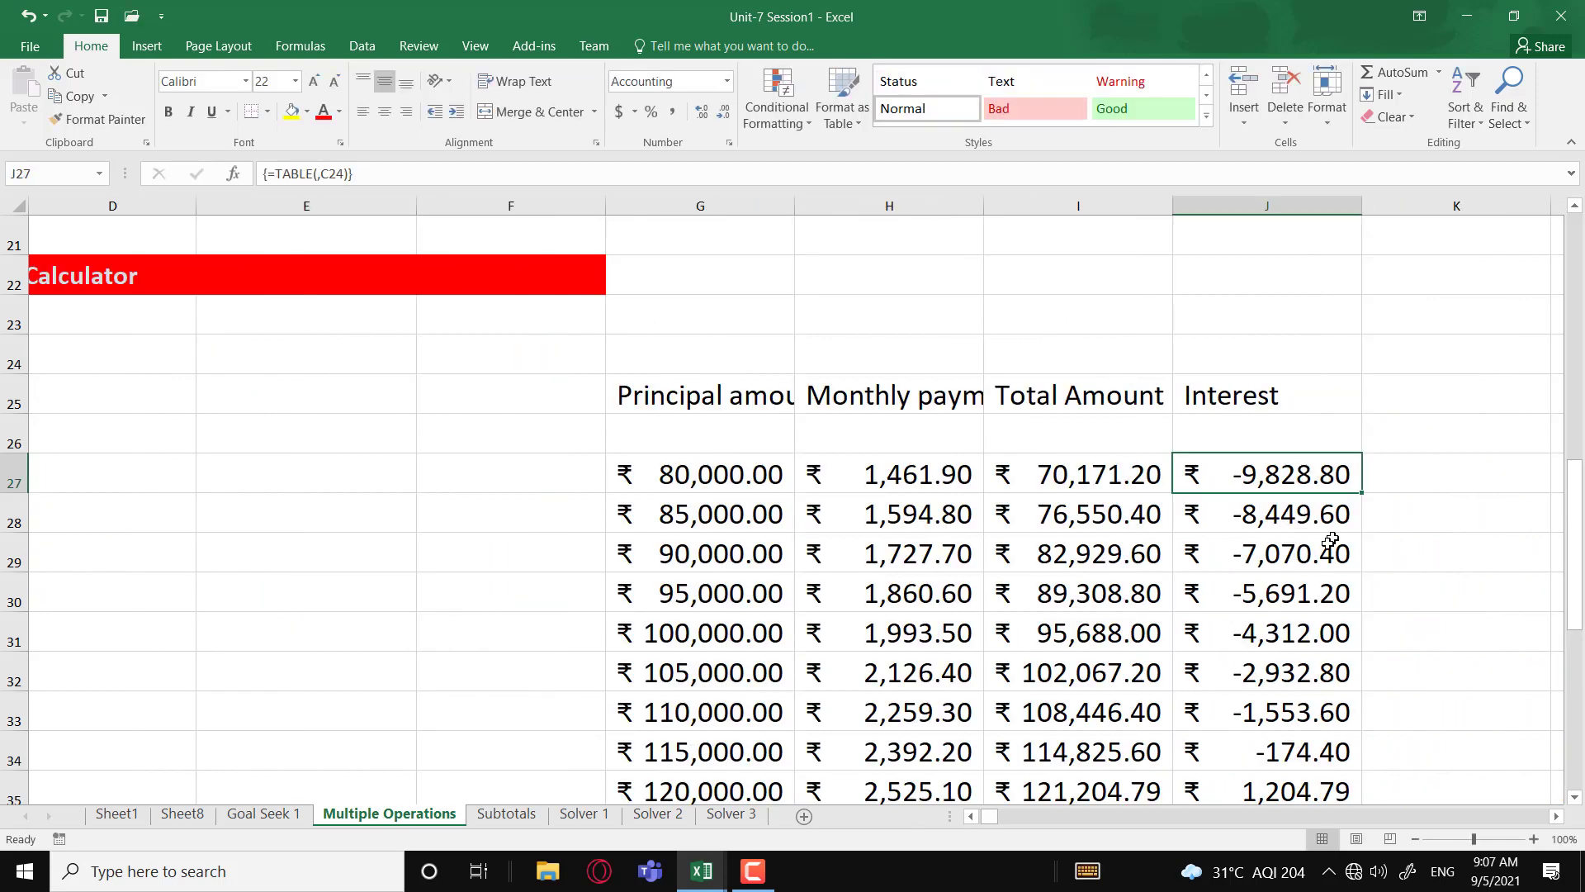
# Step: Examine the formula cells H26:J26, the data table rows from G27 to J38, and the EMI calculator's inputs and results
pyautogui.scroll(-2, 1178, 552)
pyautogui.scroll(1, 1143, 644)
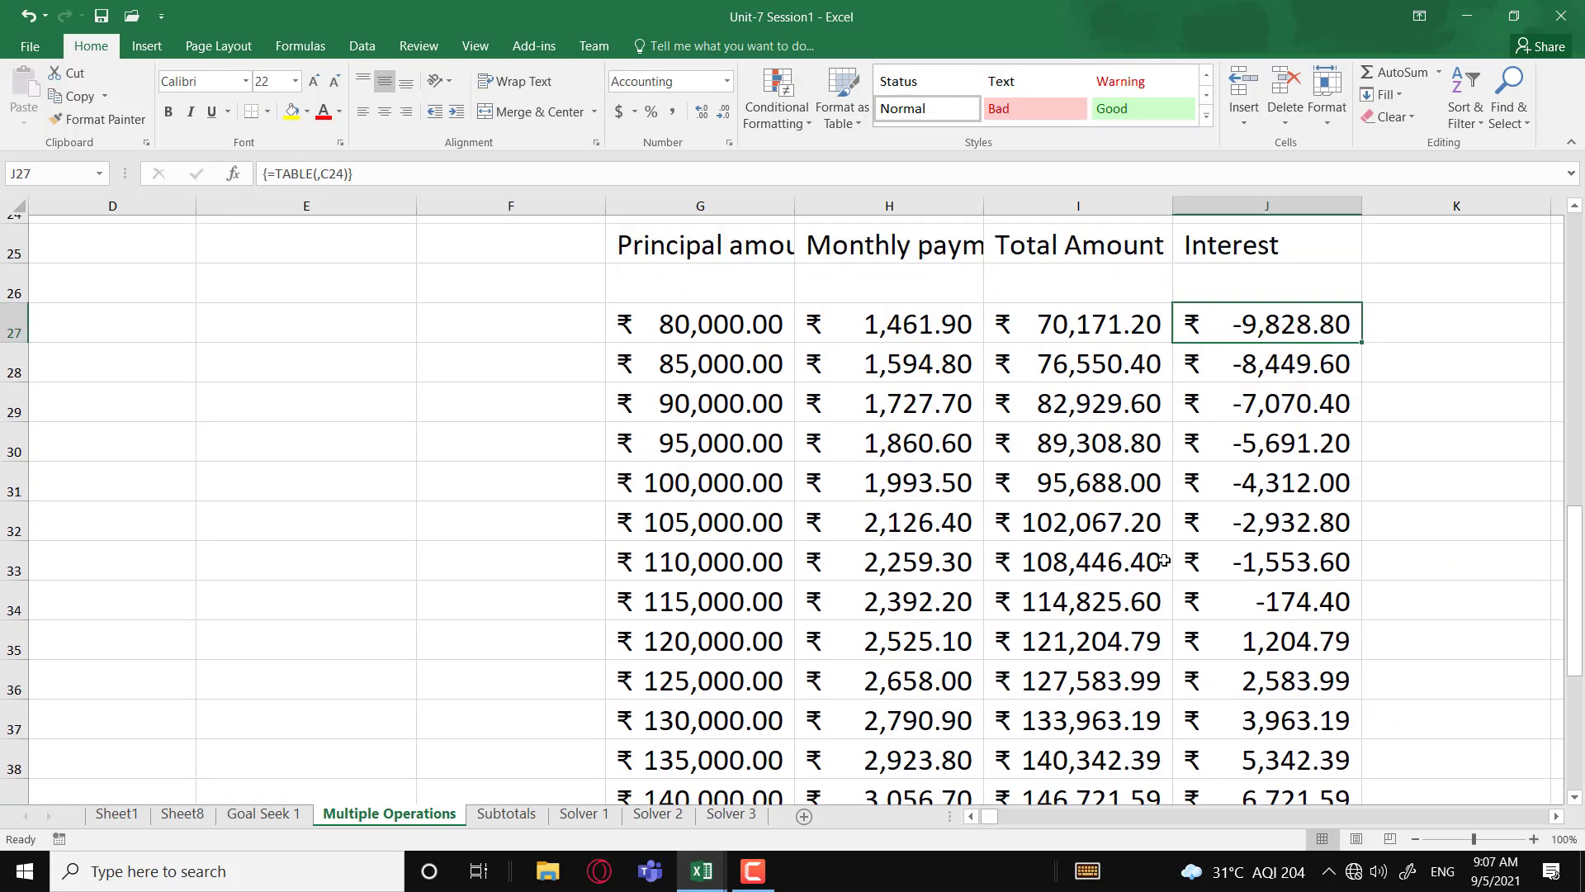
pyautogui.moveTo(851, 301); pyautogui.dragTo(1266, 325)
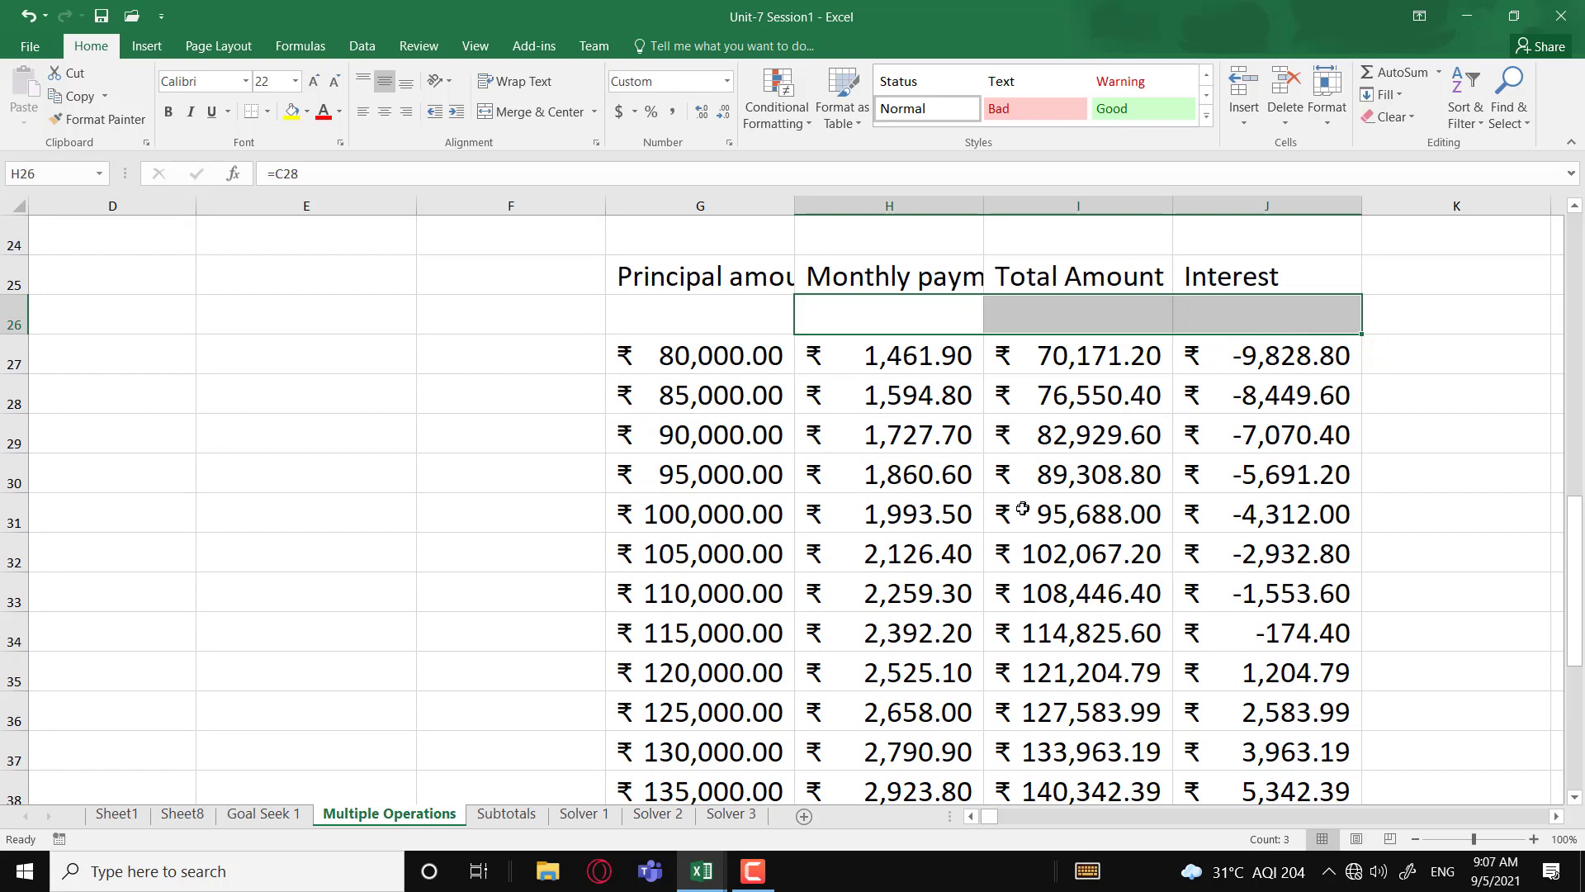
pyautogui.moveTo(718, 347); pyautogui.dragTo(1272, 789)
pyautogui.scroll(-1, 1070, 586)
pyautogui.scroll(3, 1065, 589)
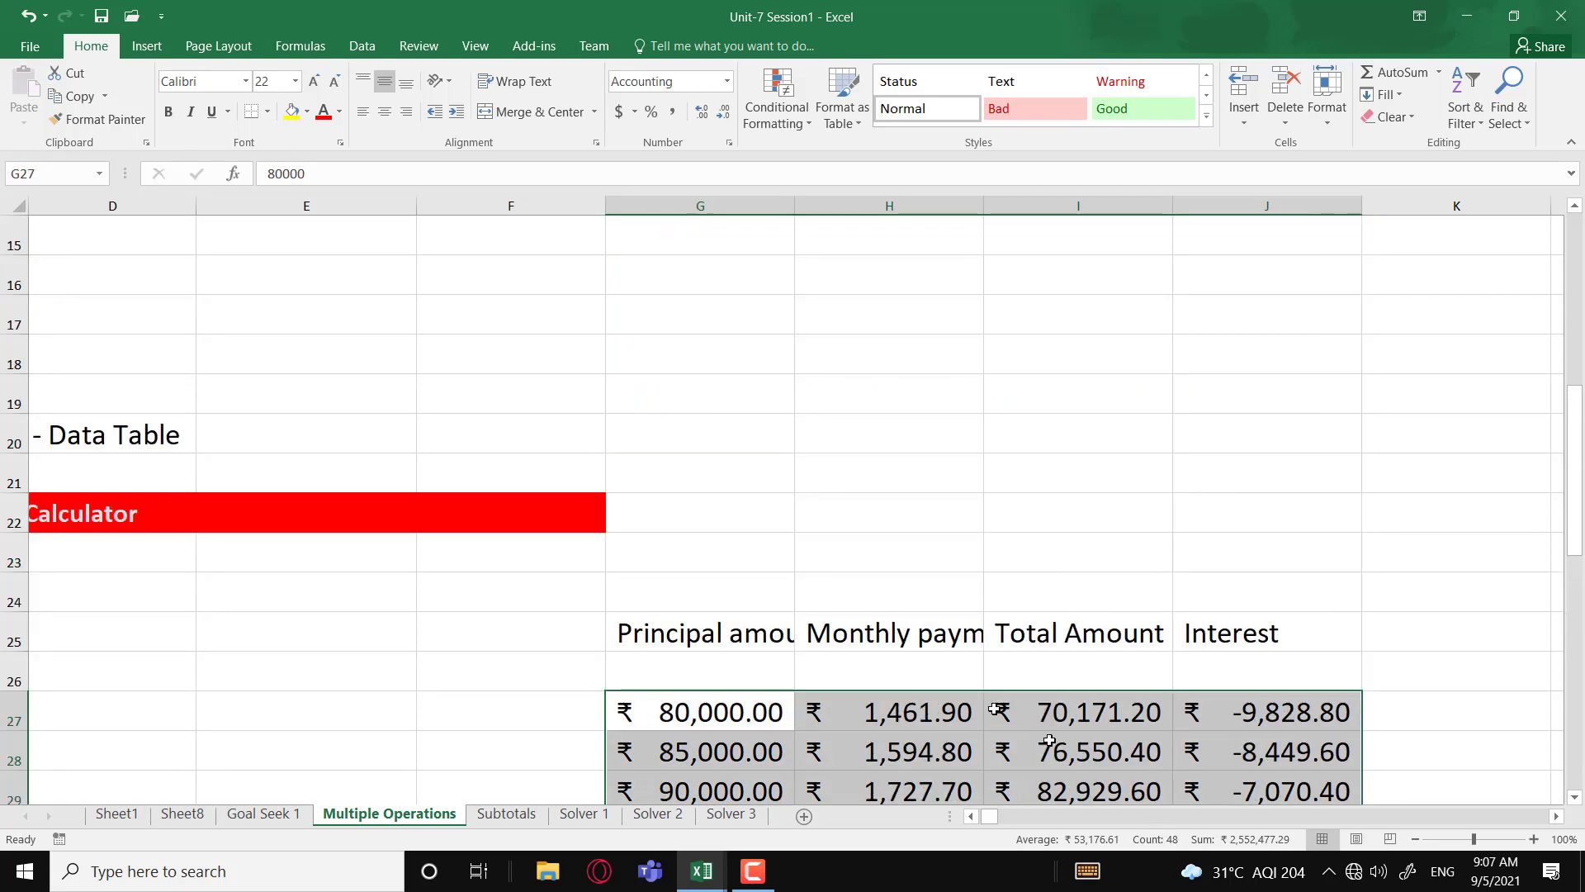
pyautogui.moveTo(988, 817); pyautogui.dragTo(931, 806)
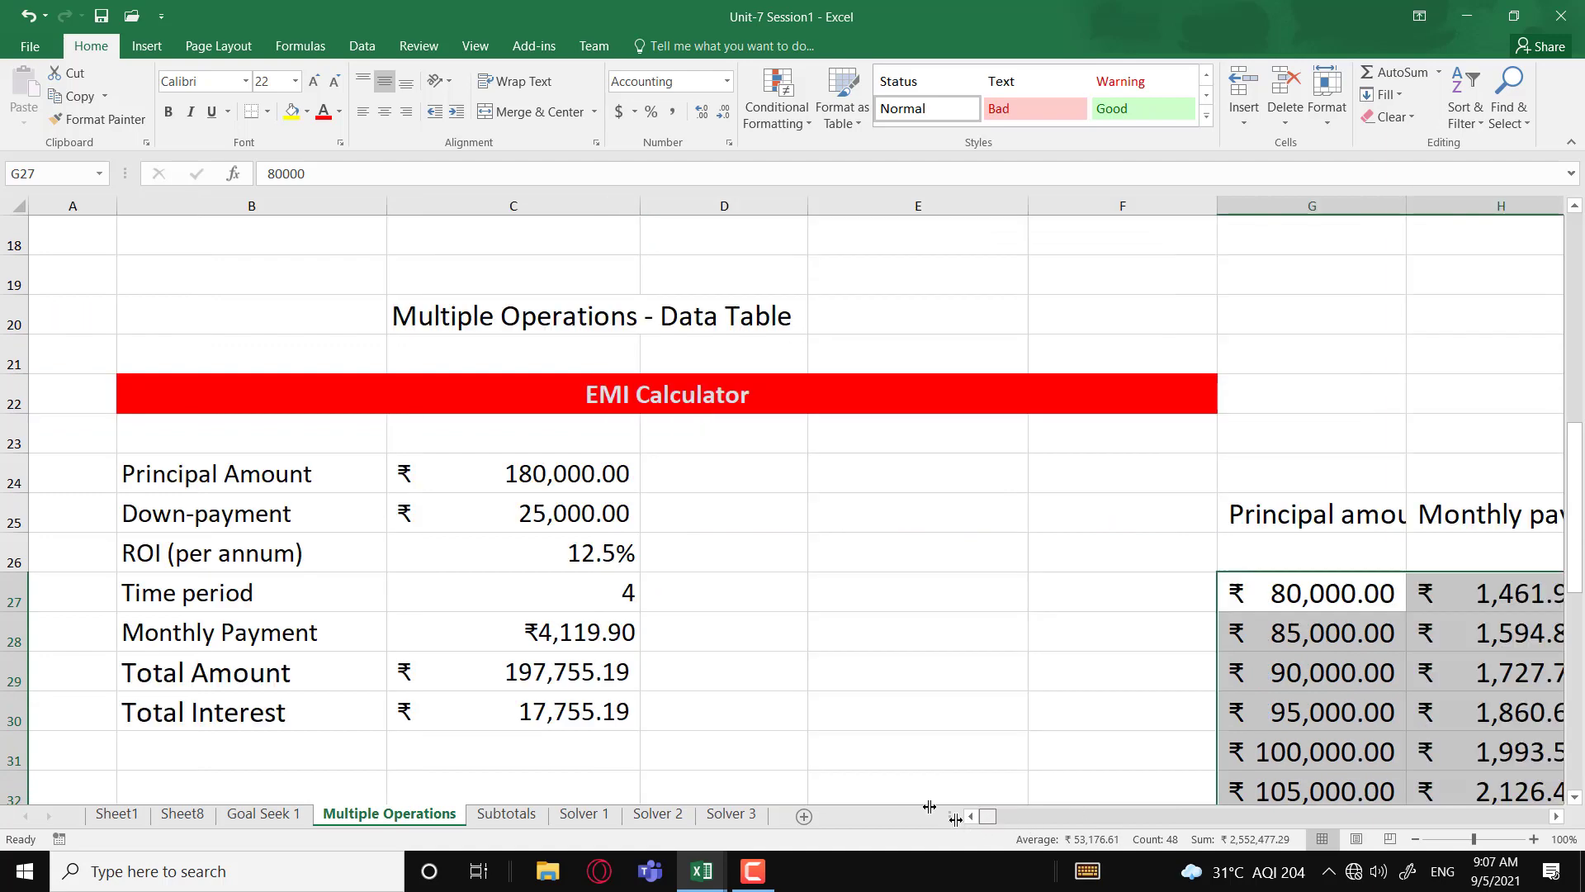
pyautogui.scroll(-1, 536, 613)
pyautogui.scroll(-1, 537, 613)
pyautogui.scroll(1, 538, 614)
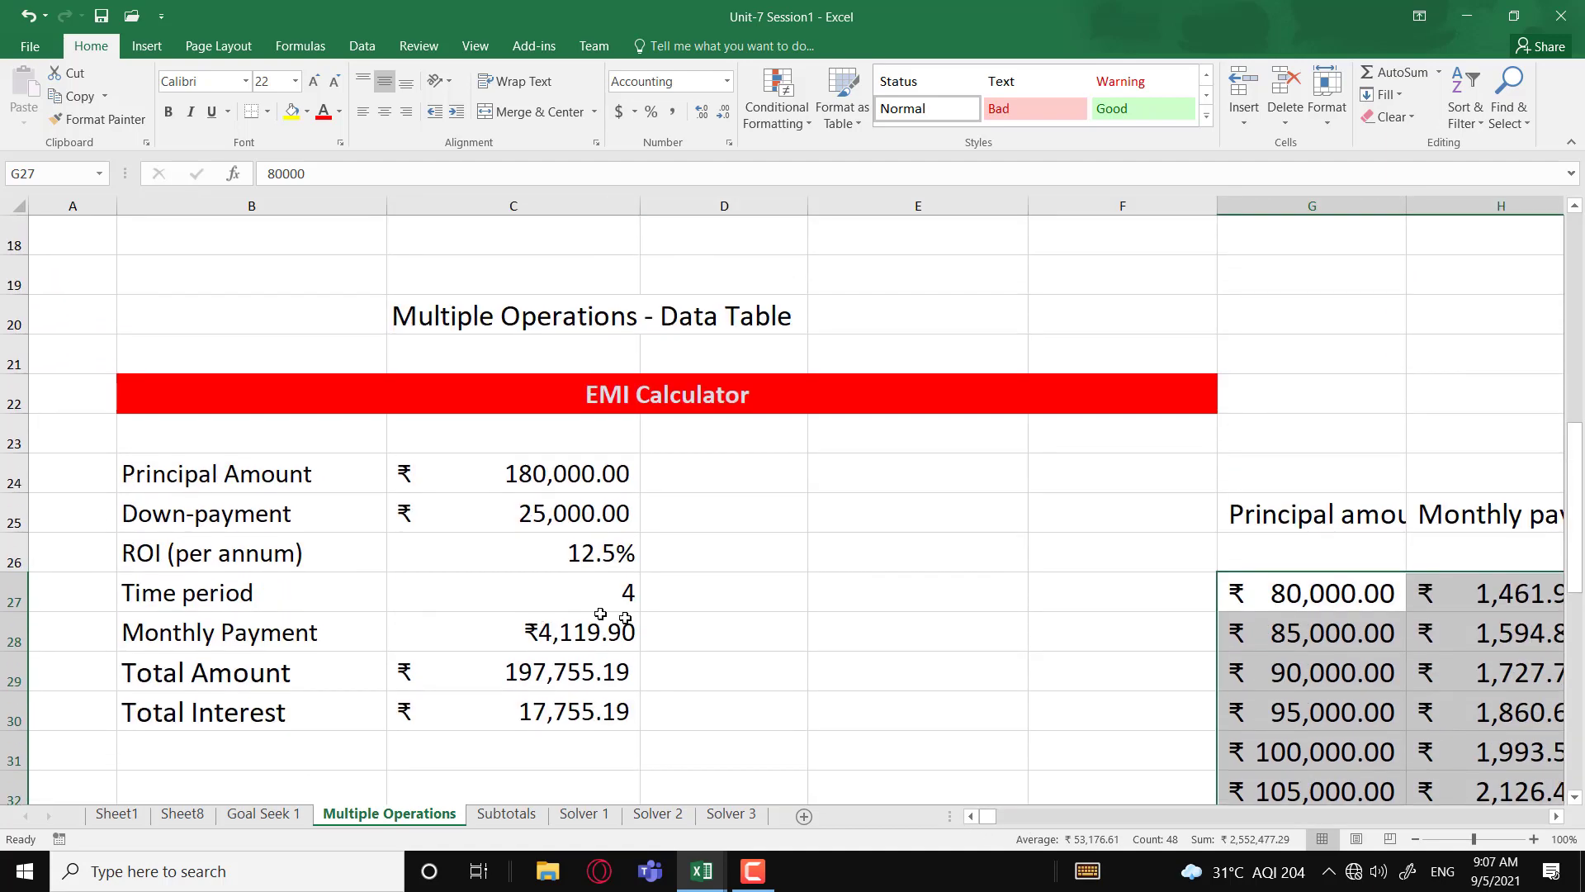
pyautogui.scroll(-2, 772, 629)
pyautogui.scroll(1, 826, 702)
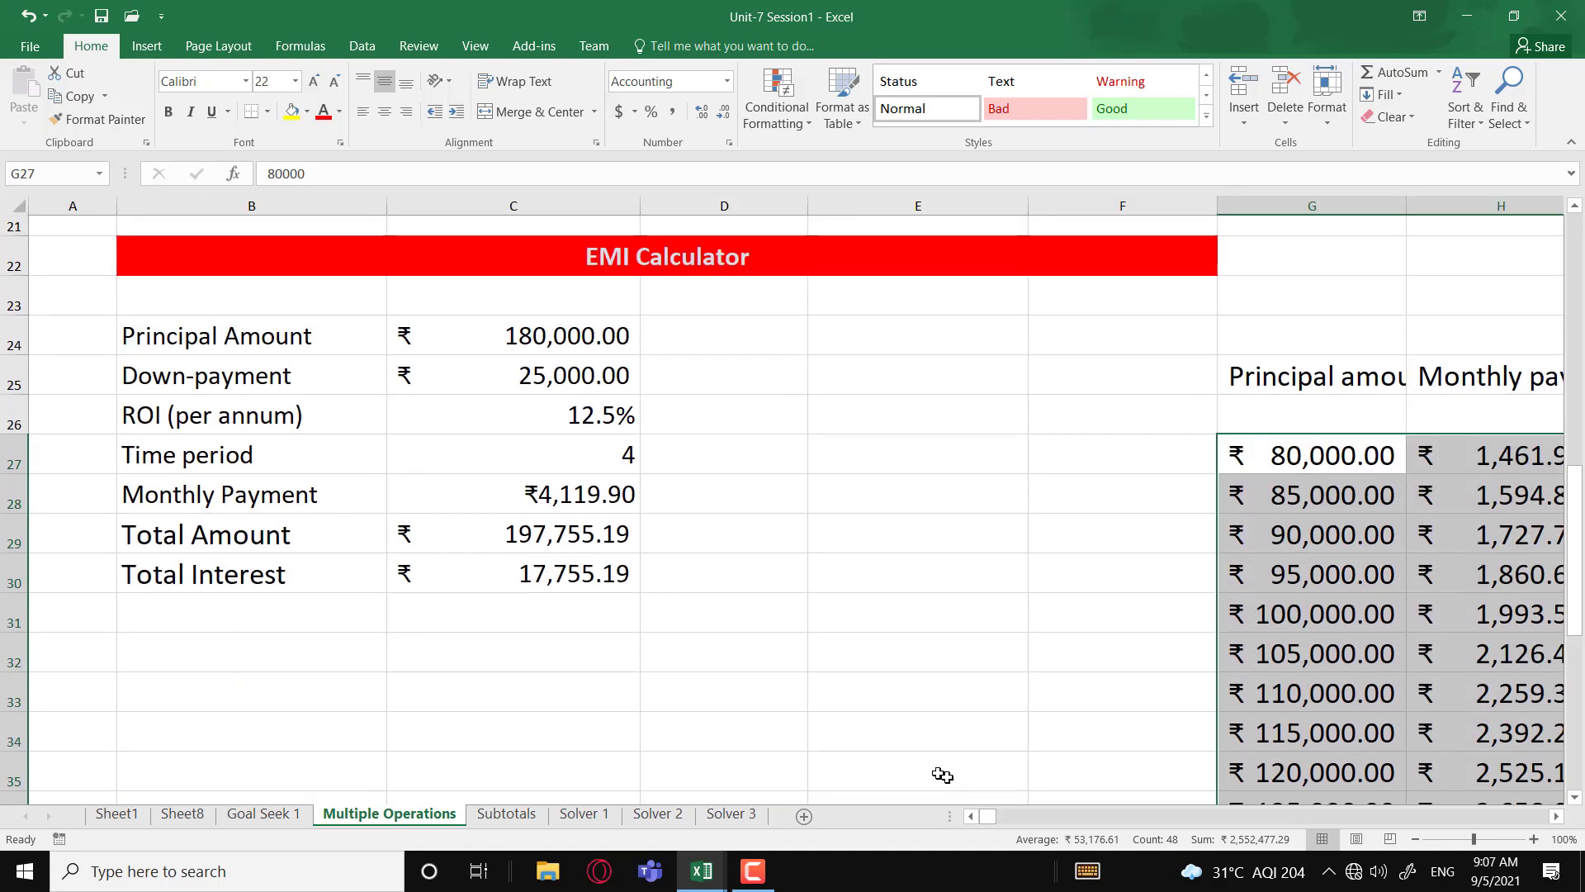
# Step: Compare the data table's formula row H26:J26 with the calculator's Monthly Payment row across C28:E28
pyautogui.click(1556, 818)
pyautogui.click(1557, 818)
pyautogui.click(1556, 818)
pyautogui.click(1557, 818)
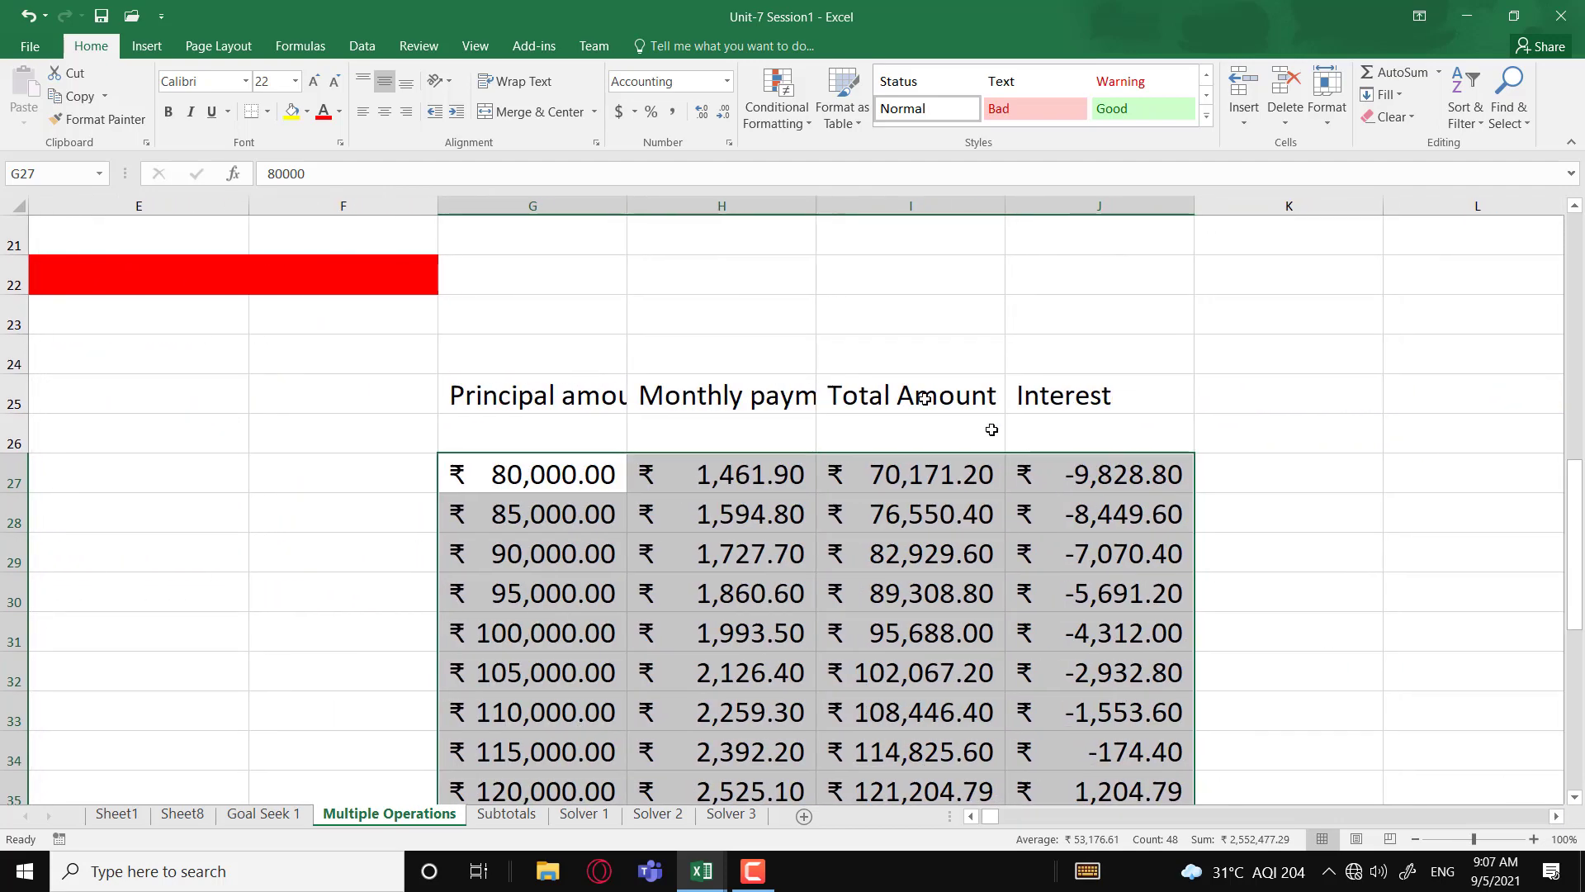
pyautogui.moveTo(708, 430); pyautogui.dragTo(1078, 431)
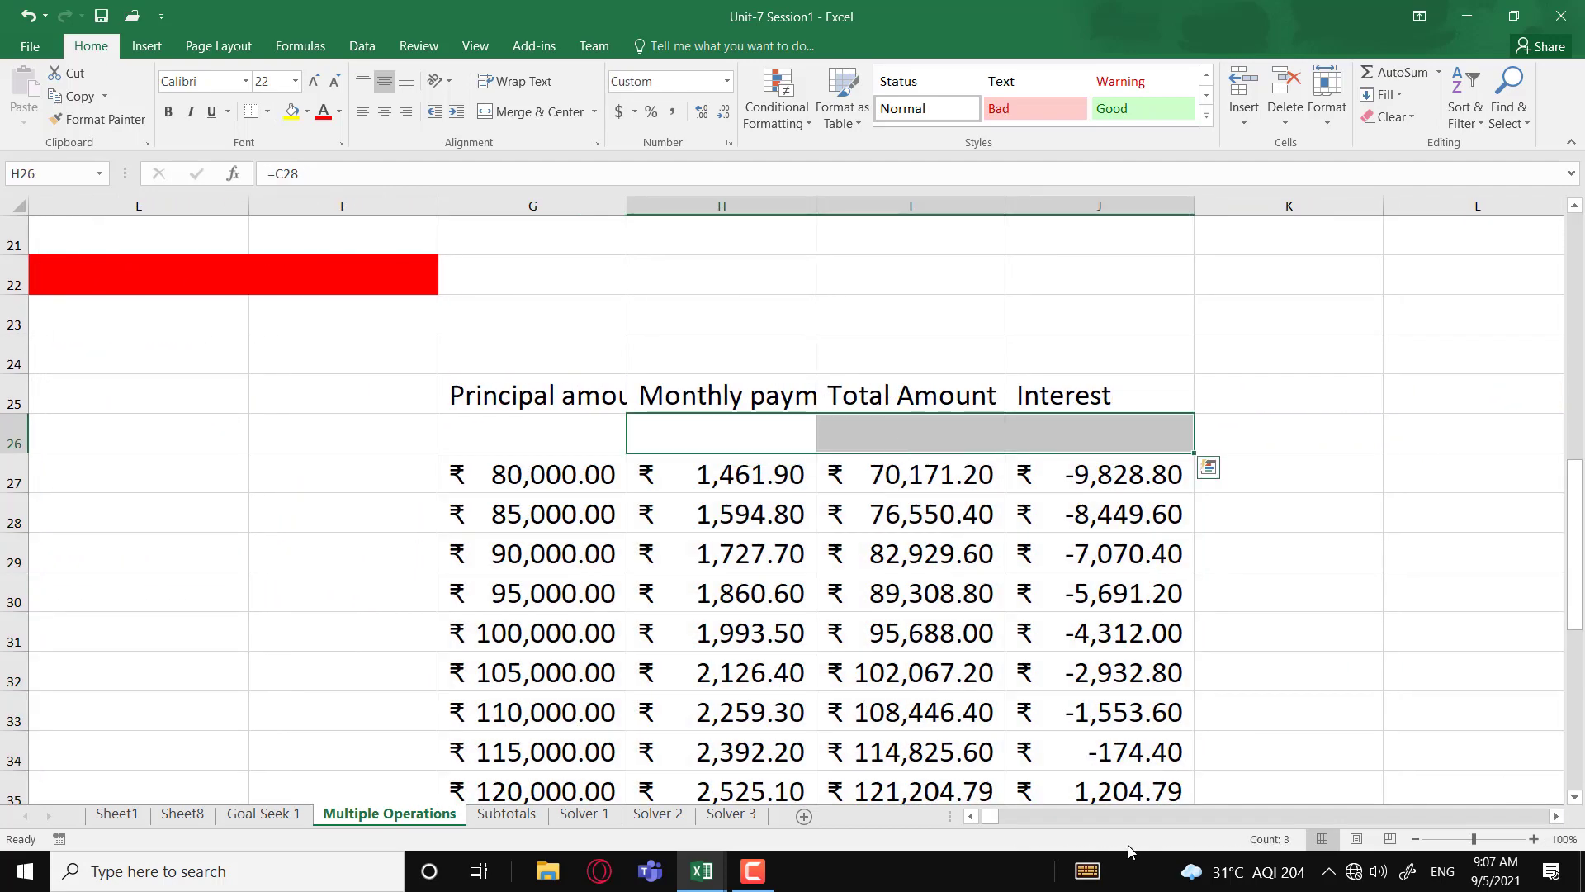
pyautogui.click(971, 817)
pyautogui.click(691, 628)
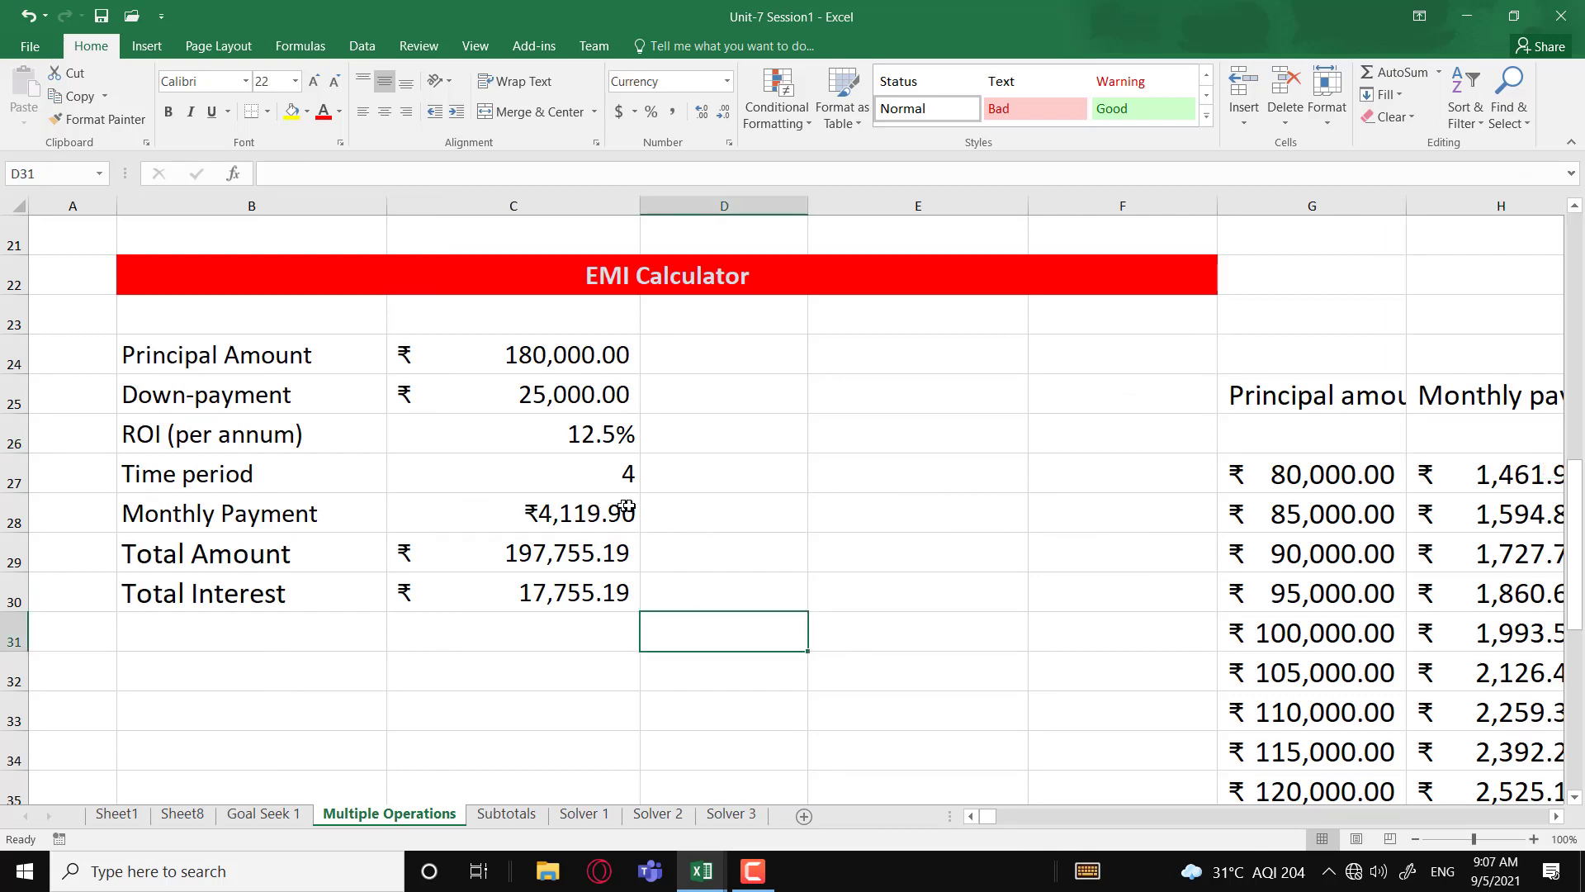
pyautogui.moveTo(664, 505); pyautogui.dragTo(927, 520)
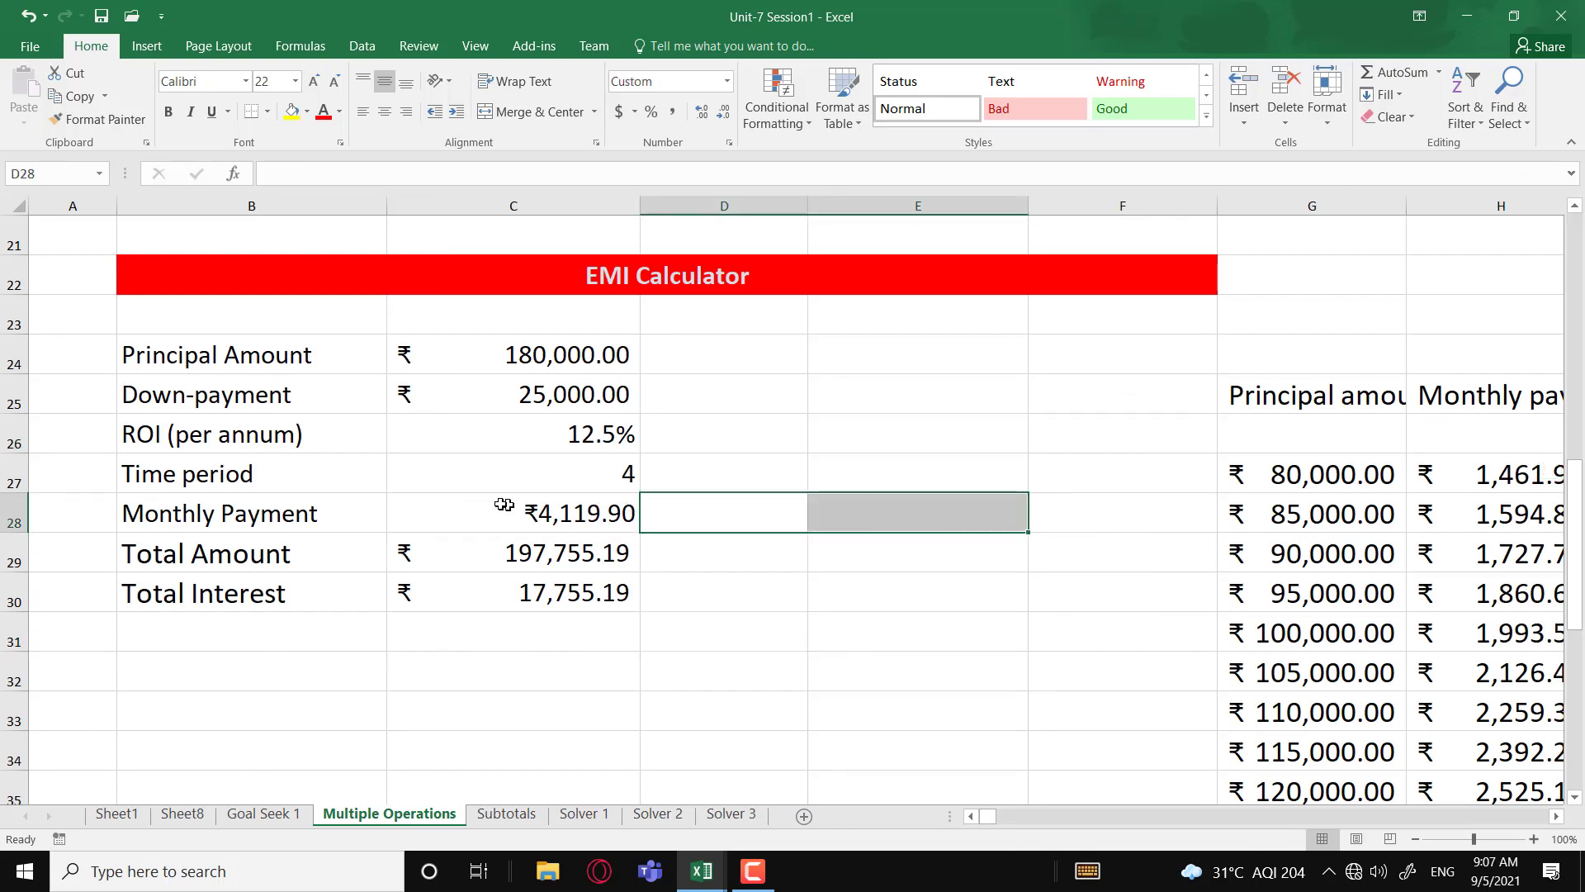
pyautogui.moveTo(506, 506); pyautogui.dragTo(920, 522)
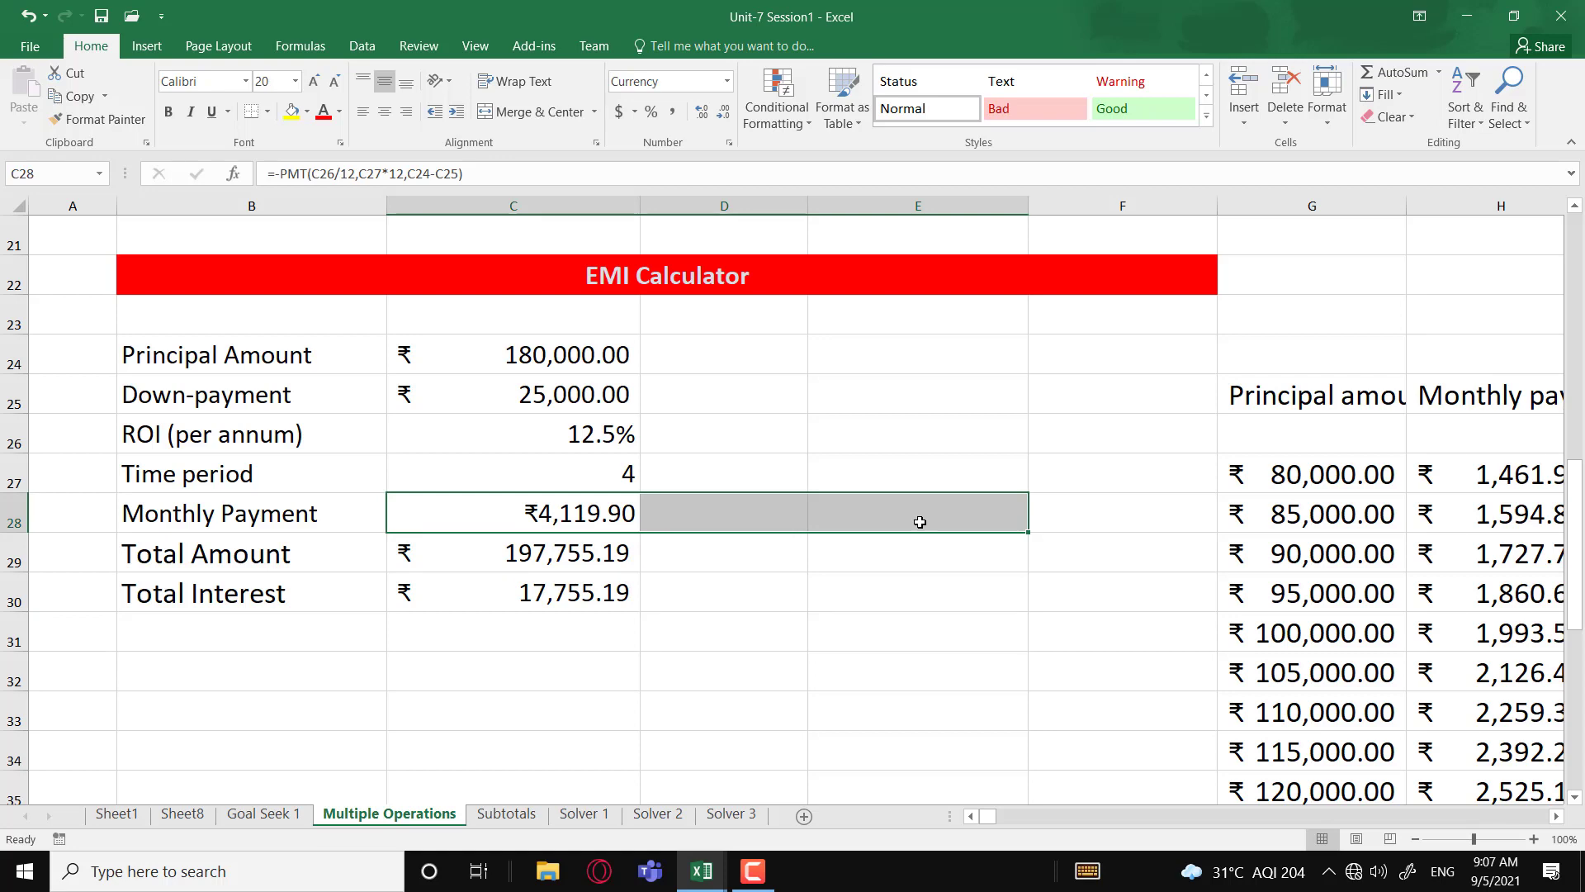